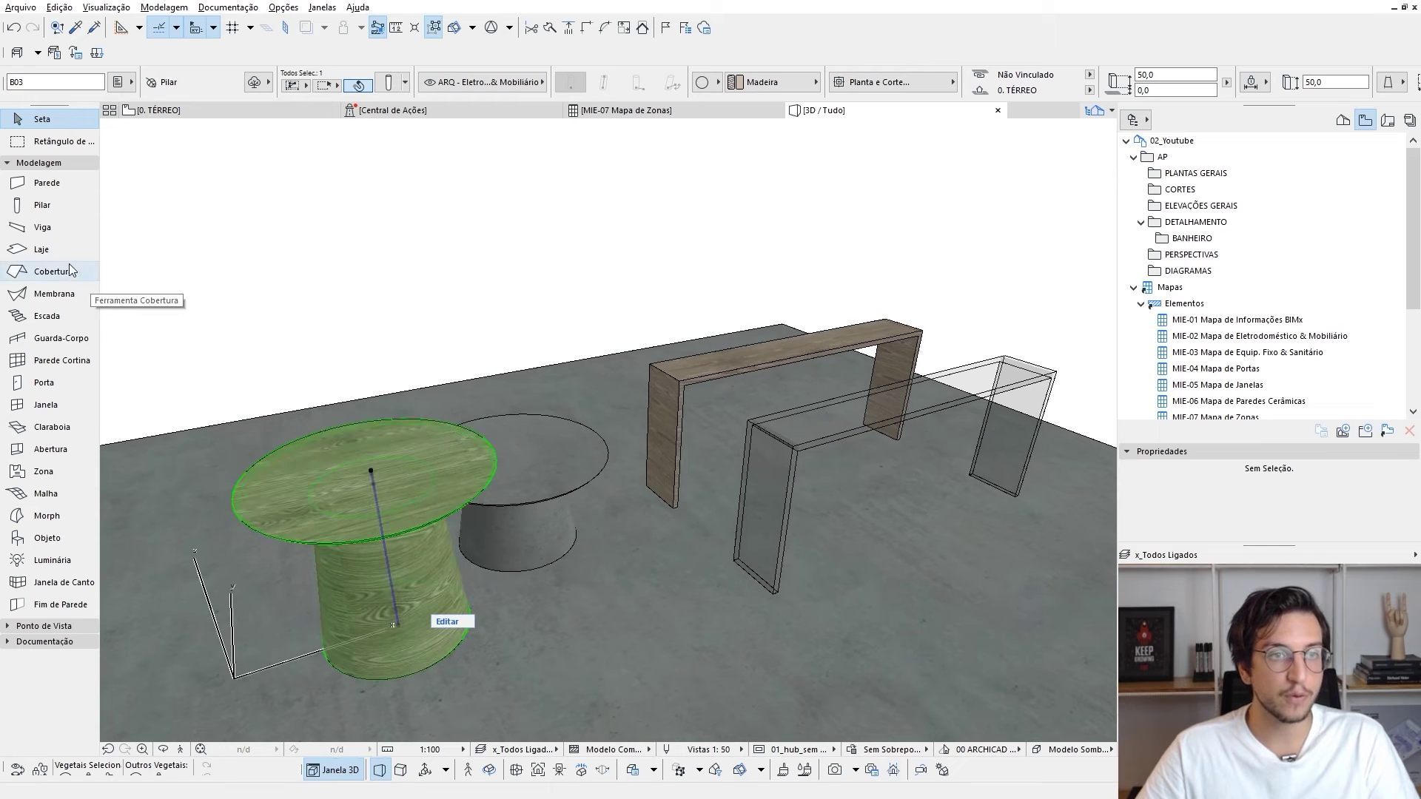
Delete the two round pedestal tables and the two bench-shaped frames, leaving only the floor slab
middle_drag(749, 339, 666, 391)
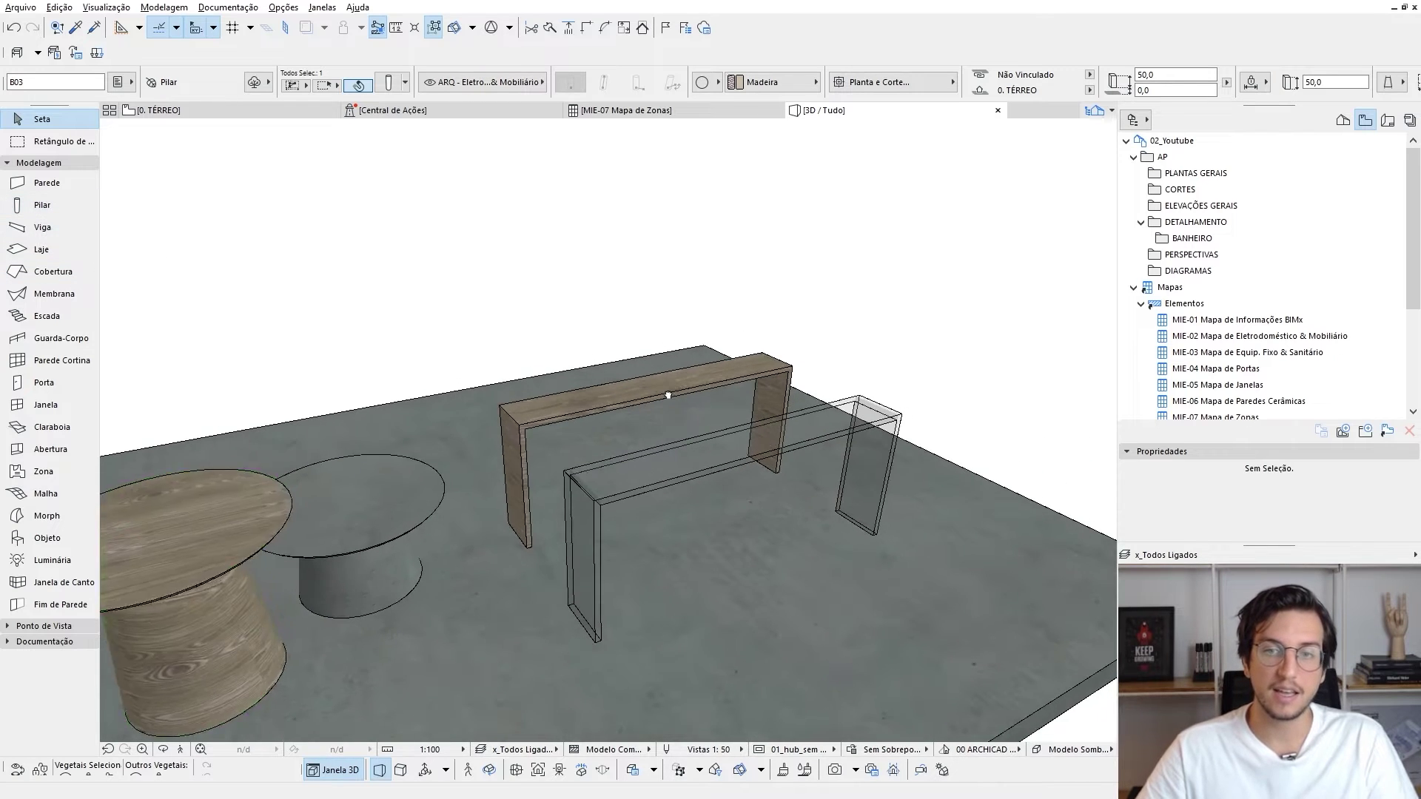
click(671, 393)
scroll(813, 439, up, 1)
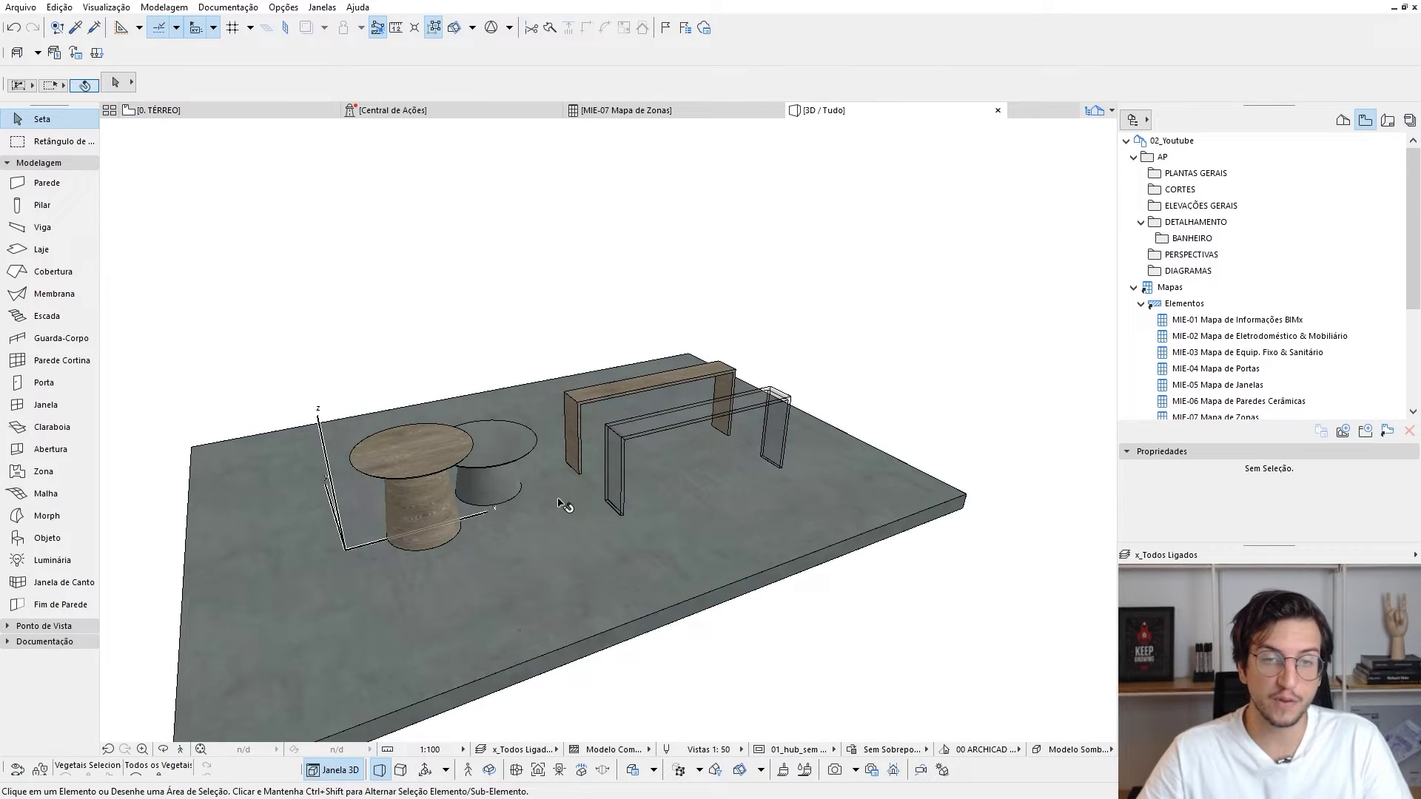
shift+middle_drag(558, 499, 410, 508)
click(355, 470)
shift+click(449, 455)
shift+click(562, 477)
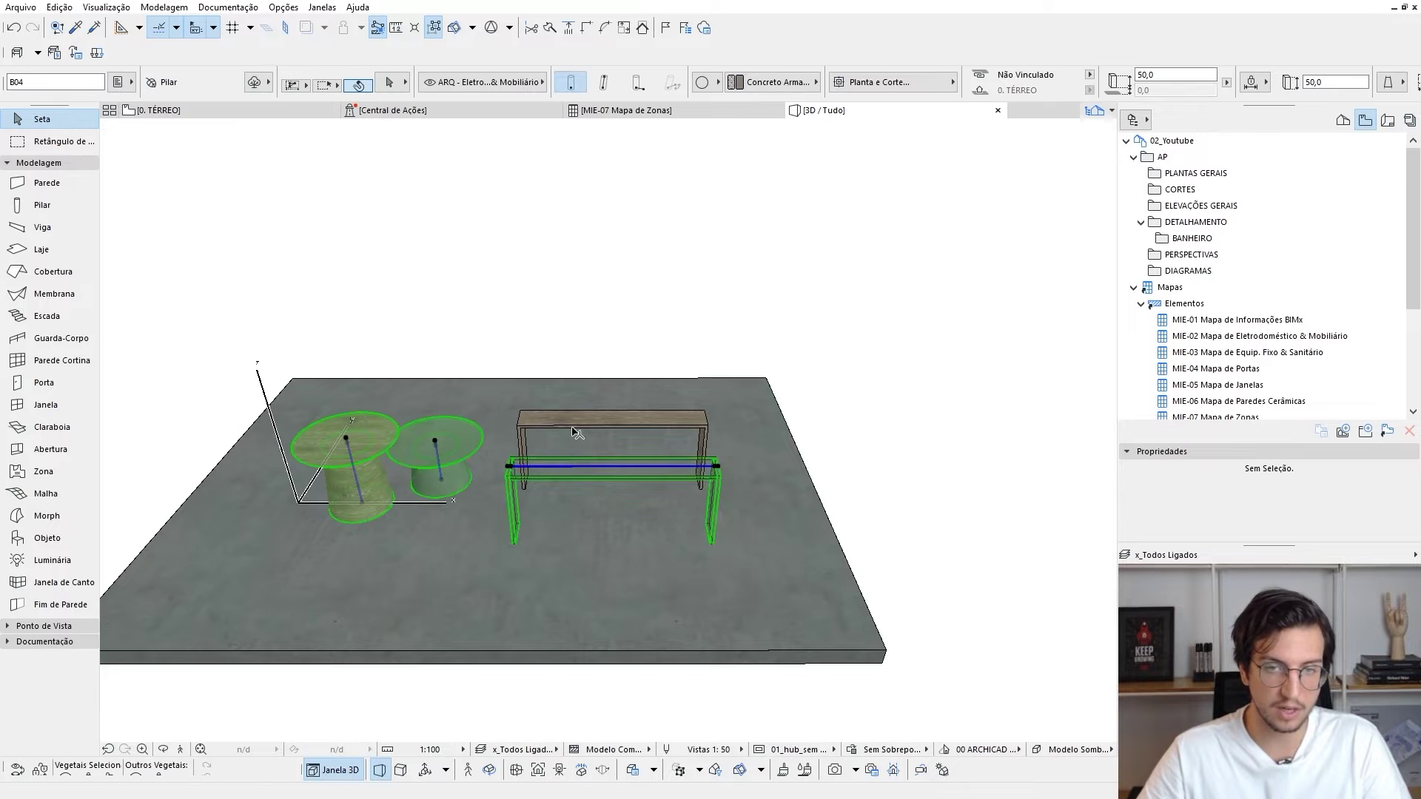
shift+click(577, 429)
key(Delete)
shift+middle_drag(481, 494, 598, 516)
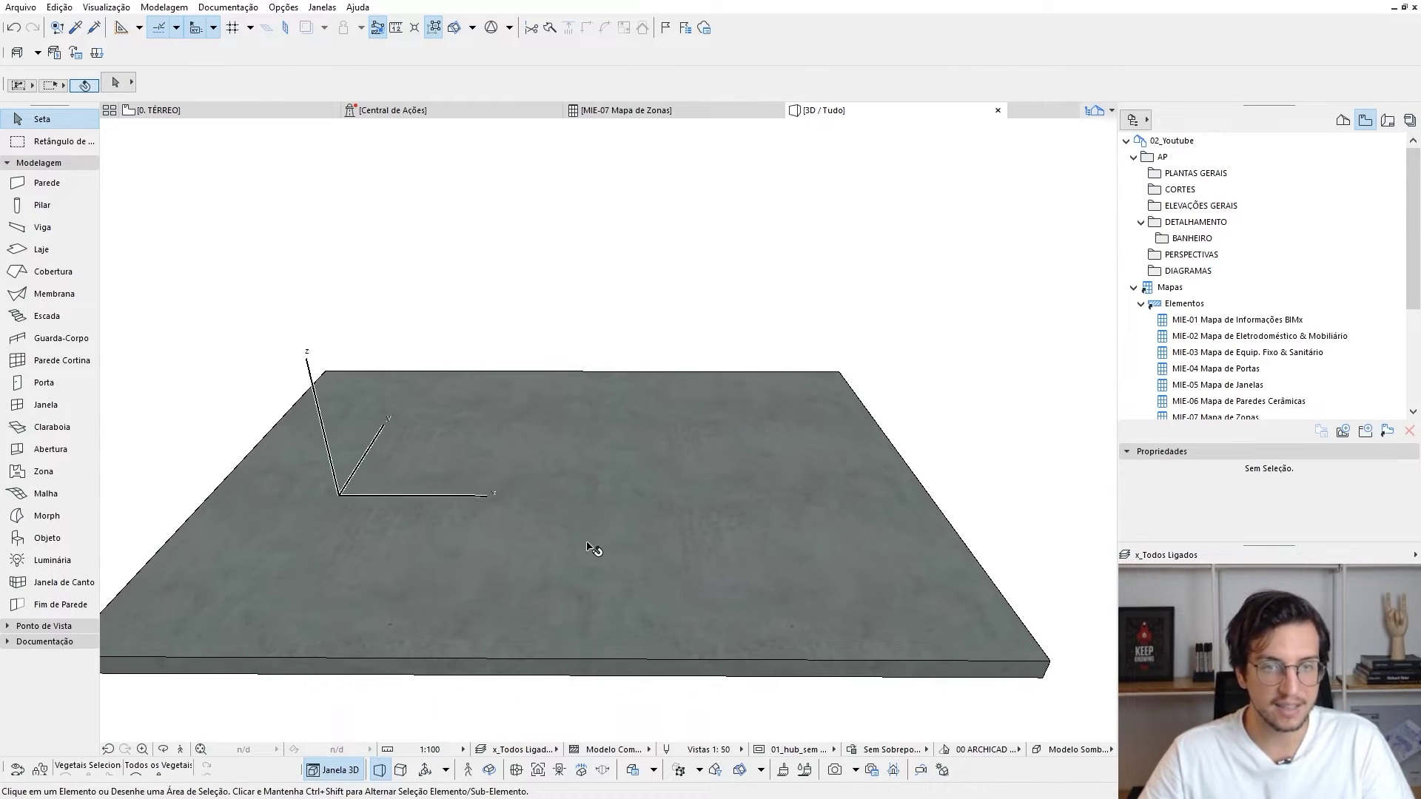
Load the Pilar Concreto Armado (circular) favourite for the Column tool and open its default settings
click(96, 206)
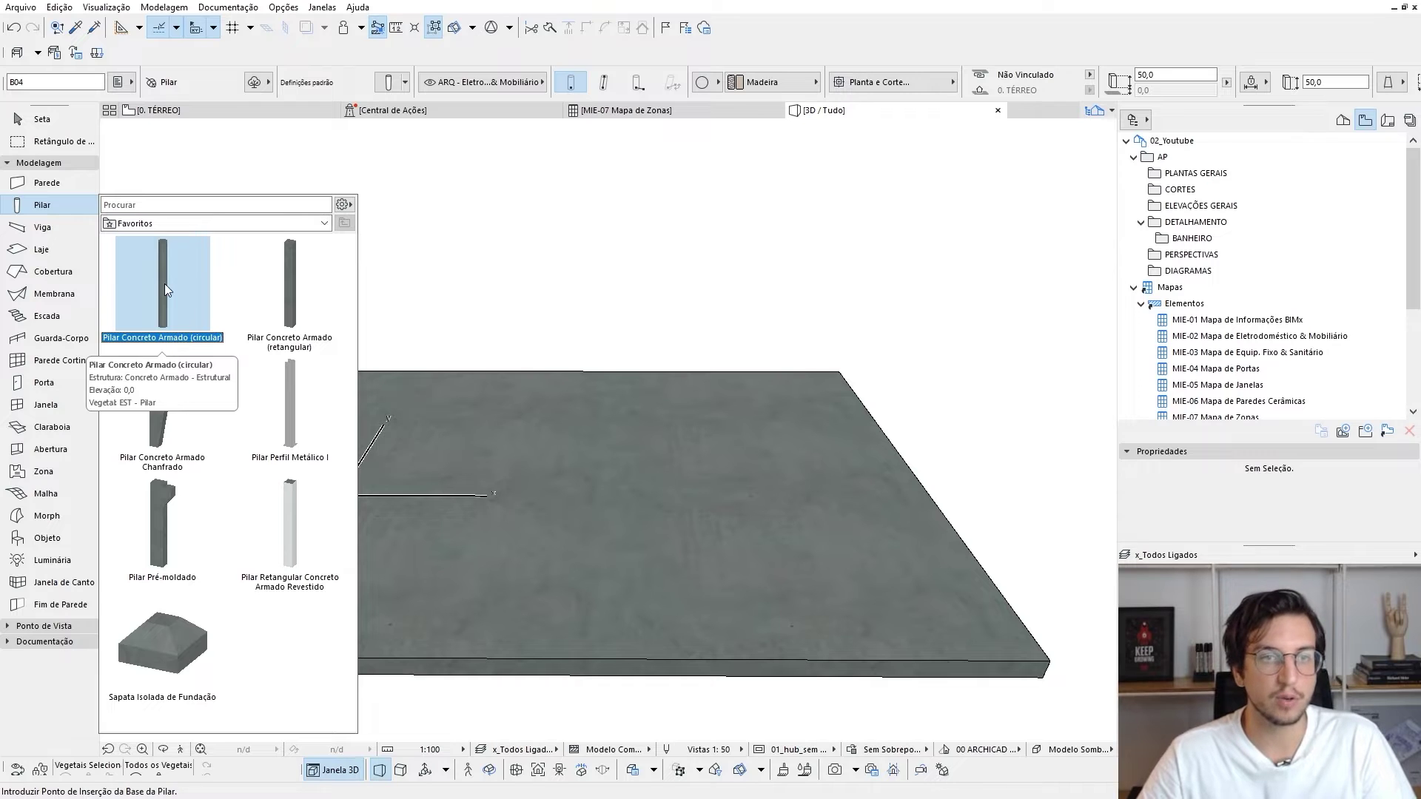
double_click(176, 339)
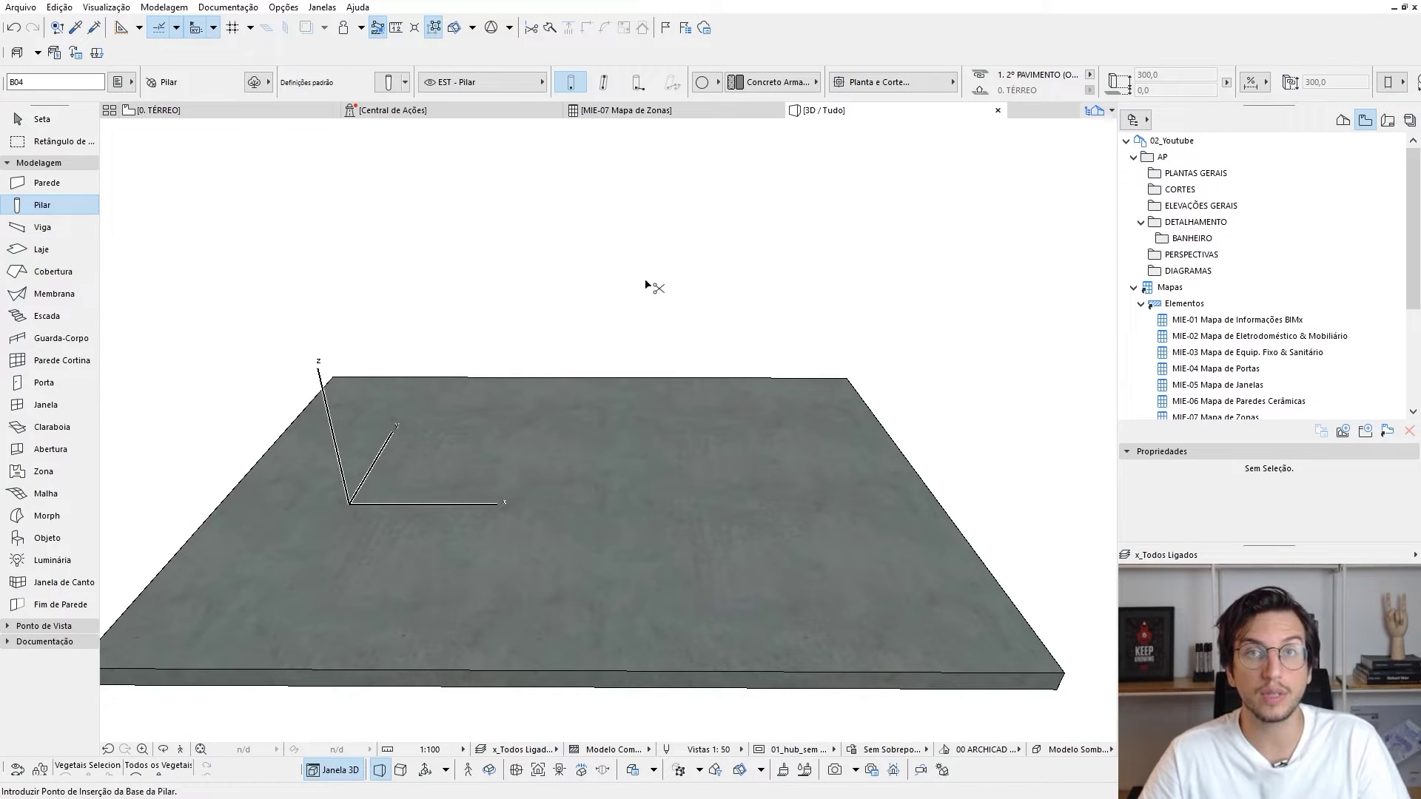
key(ctrl+t)
drag(667, 139, 460, 136)
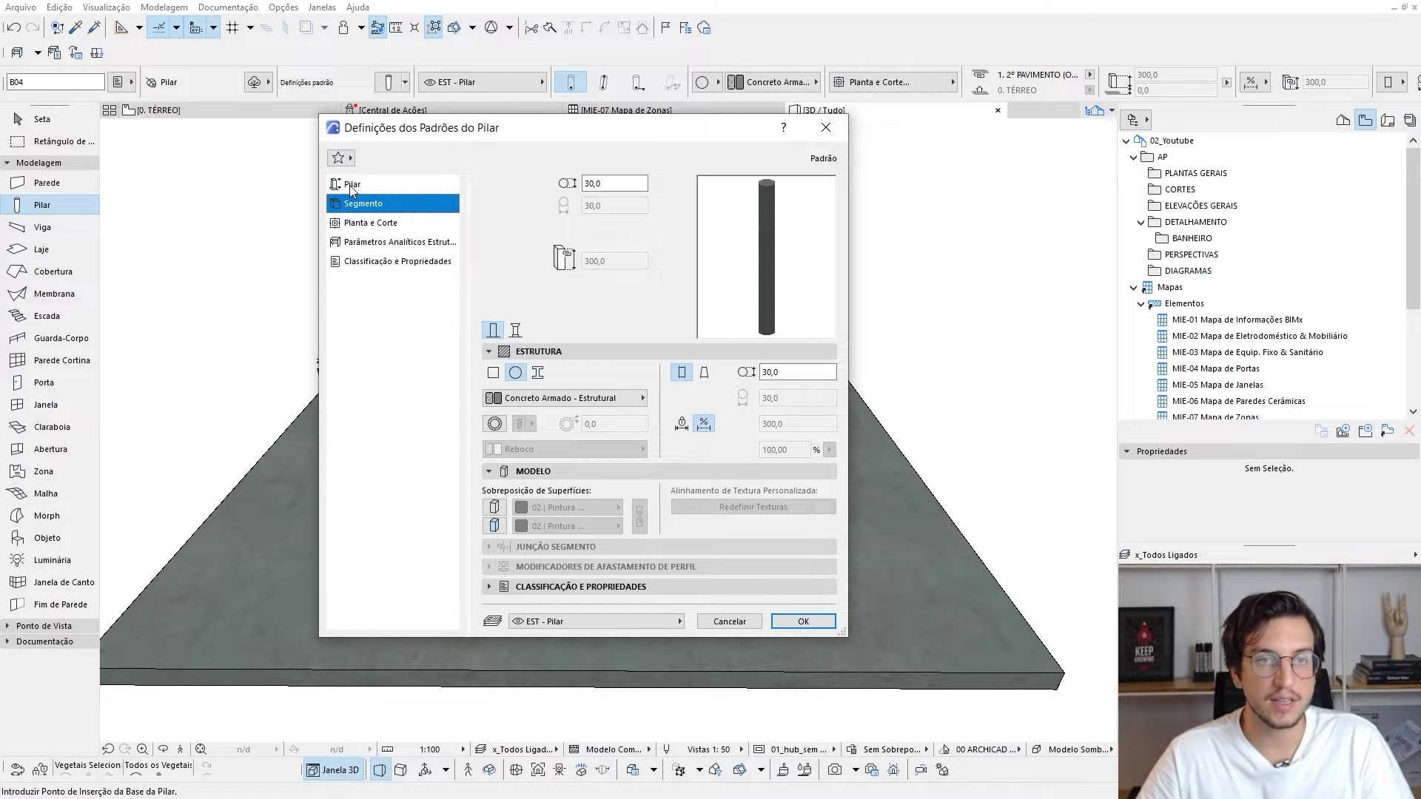
Set the default column's top link to Não Vinculado and its height to 90
click(368, 190)
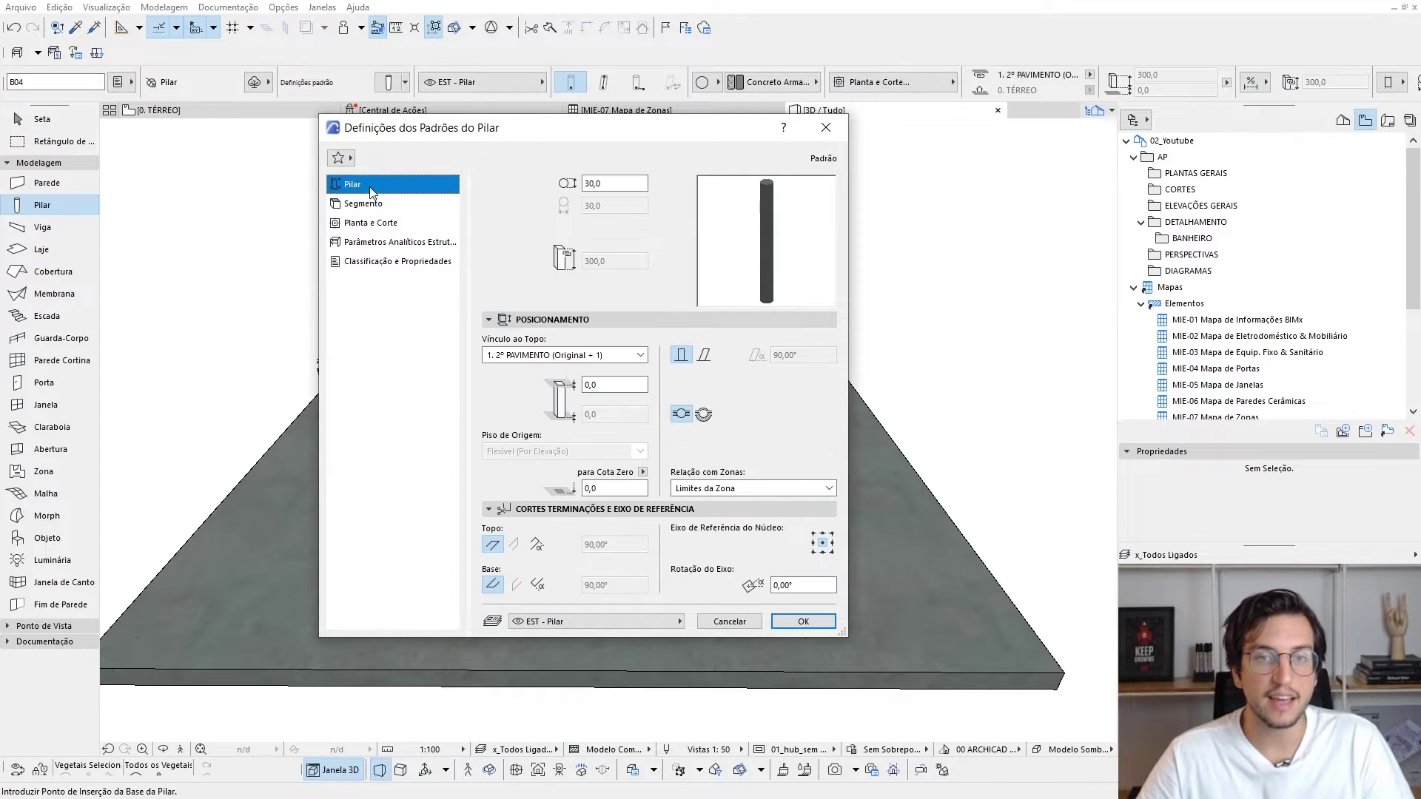
drag(491, 139, 432, 131)
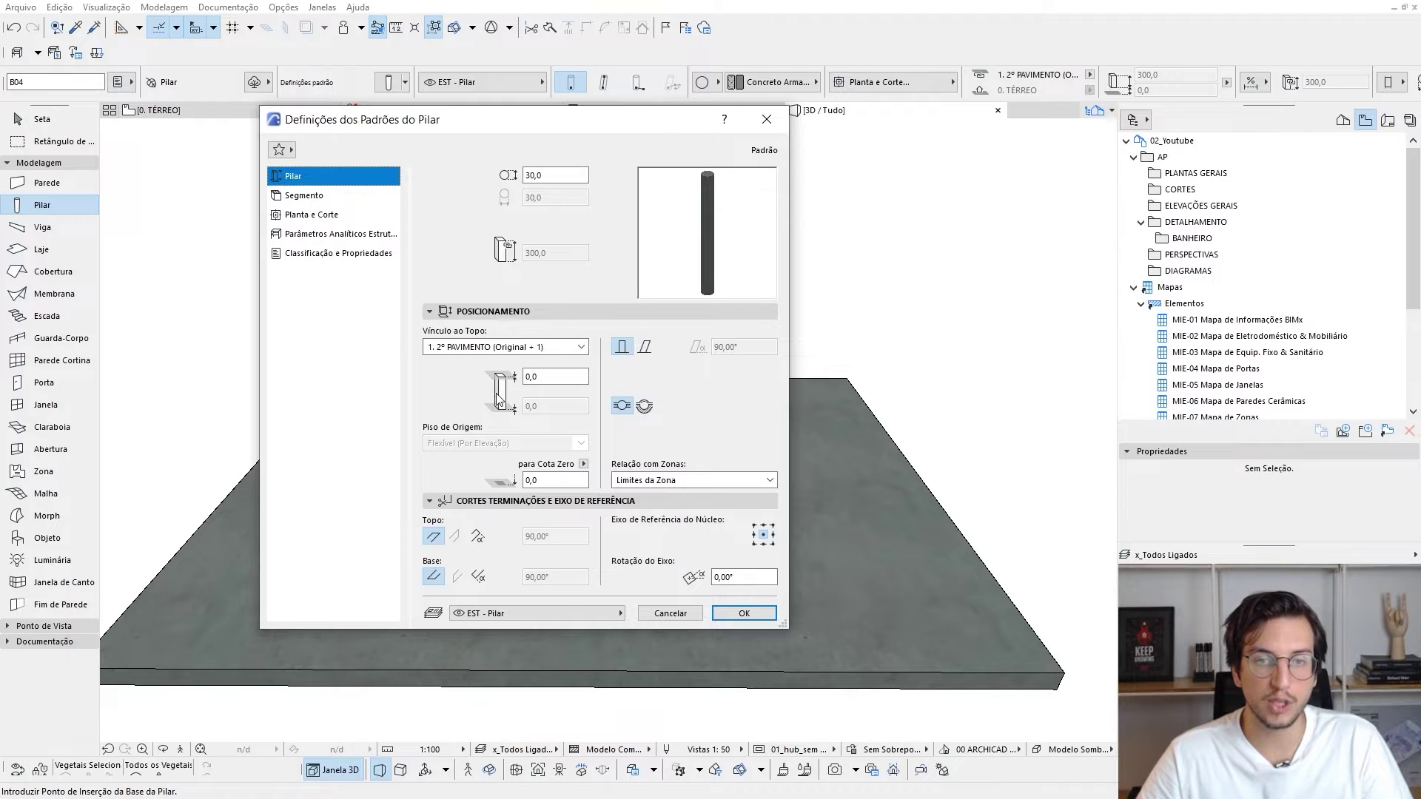
click(488, 350)
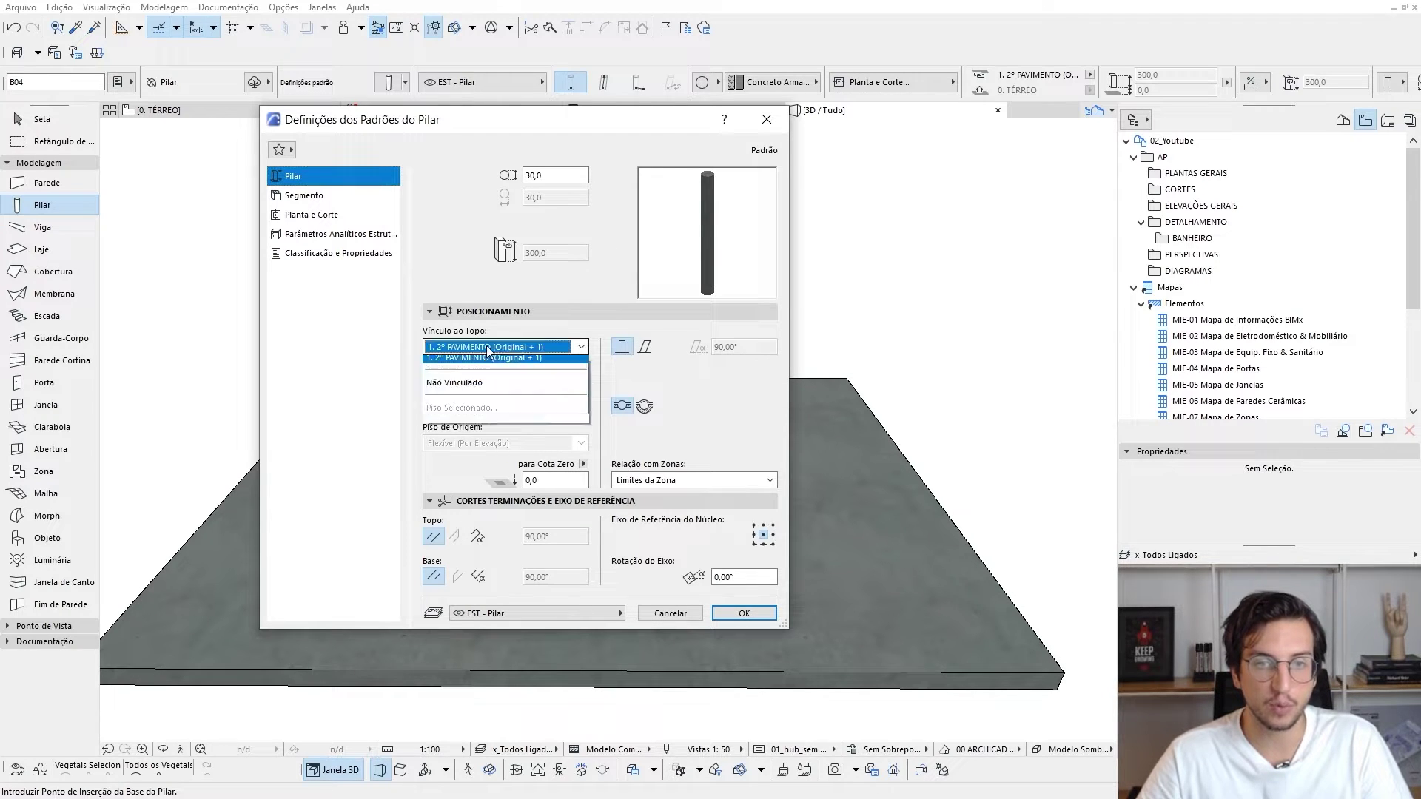
click(467, 416)
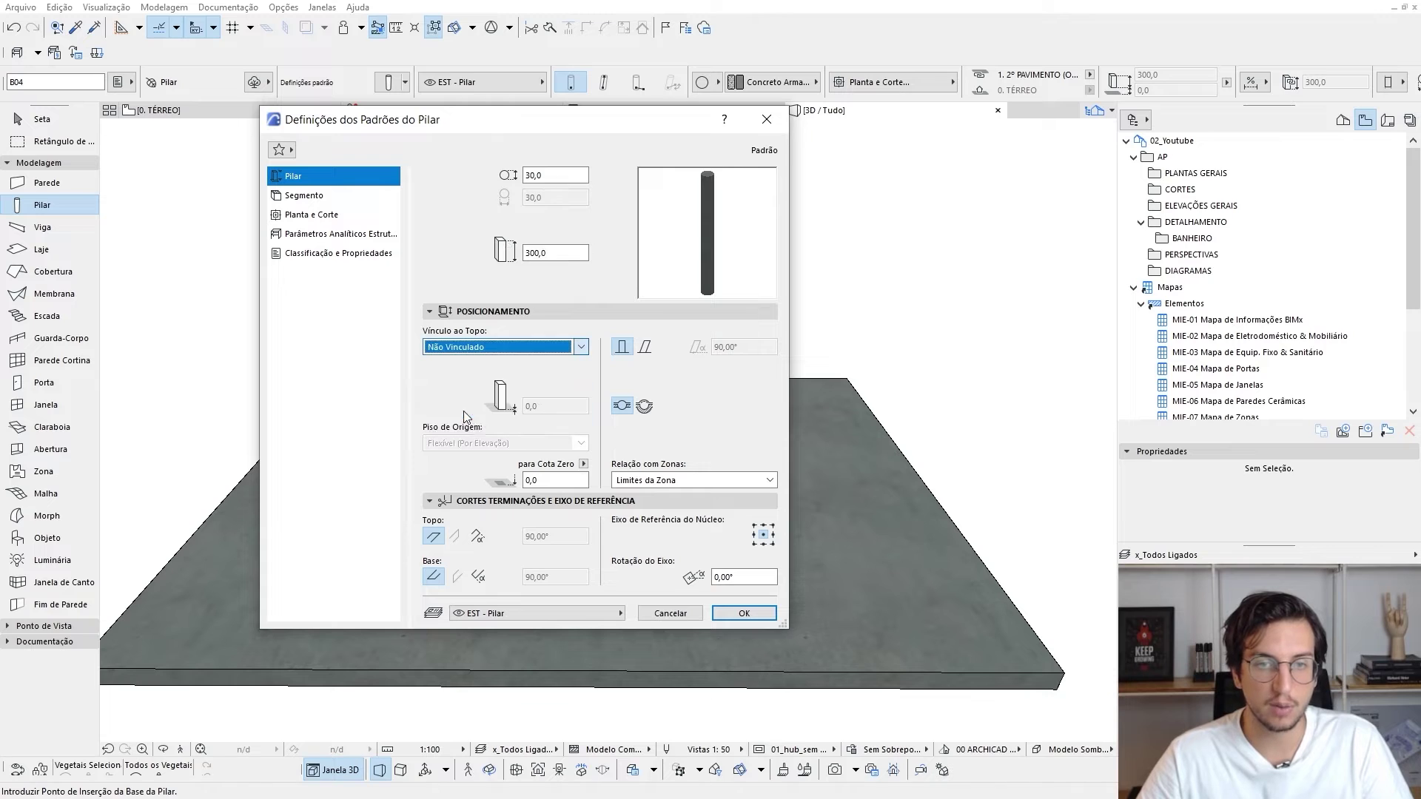
click(555, 254)
double_click(542, 253)
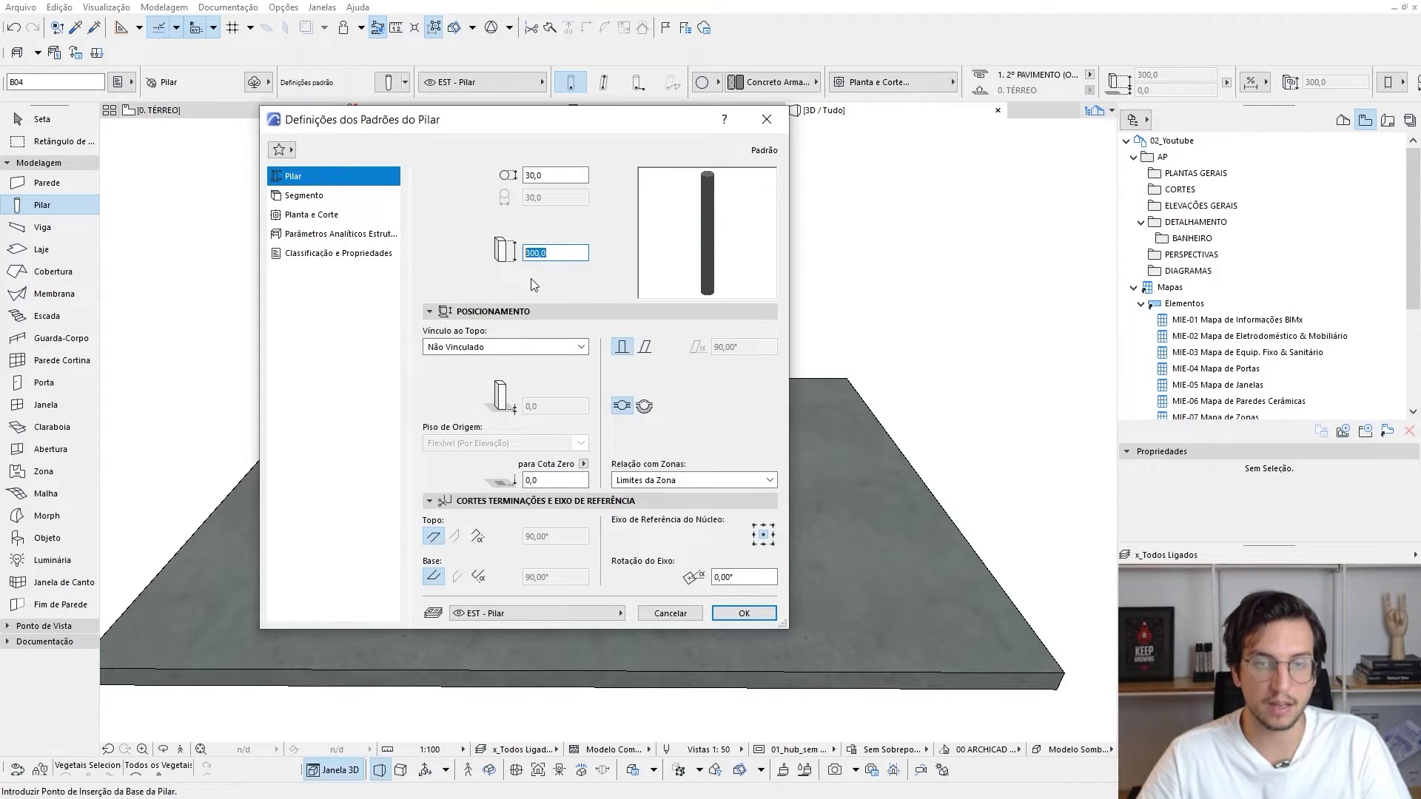
text(90,0)
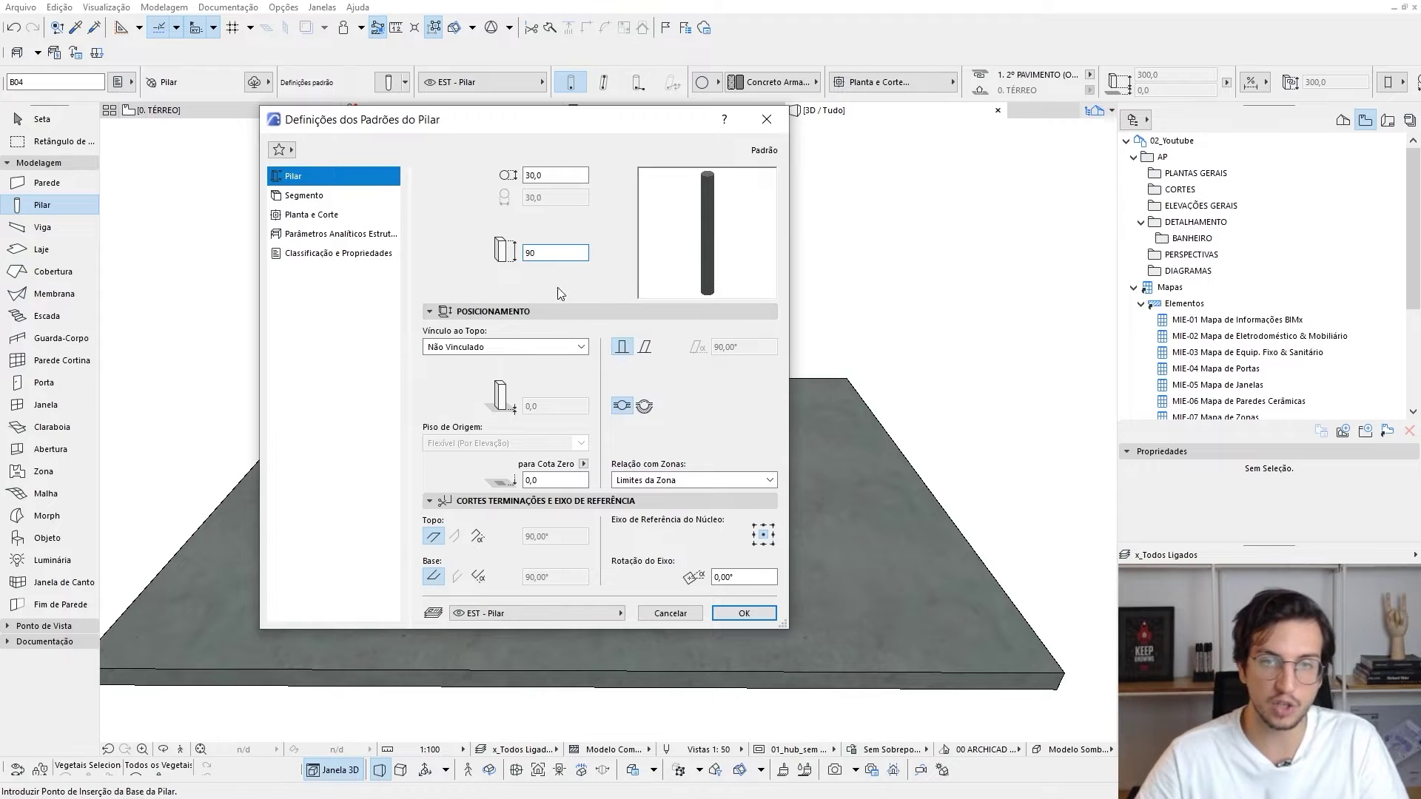
Switch the column's segment settings to a multi-segment structure with proportional segment length
click(307, 196)
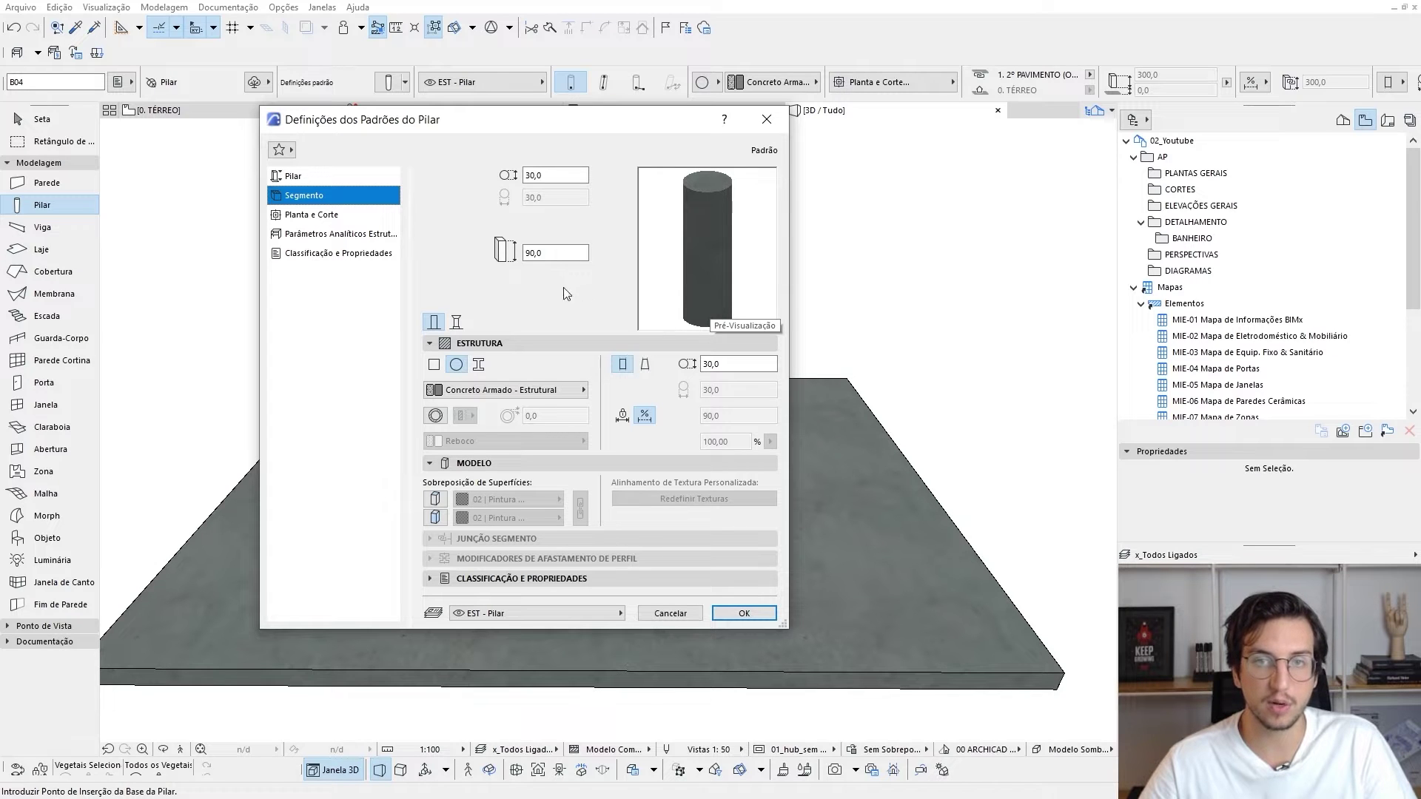
click(456, 323)
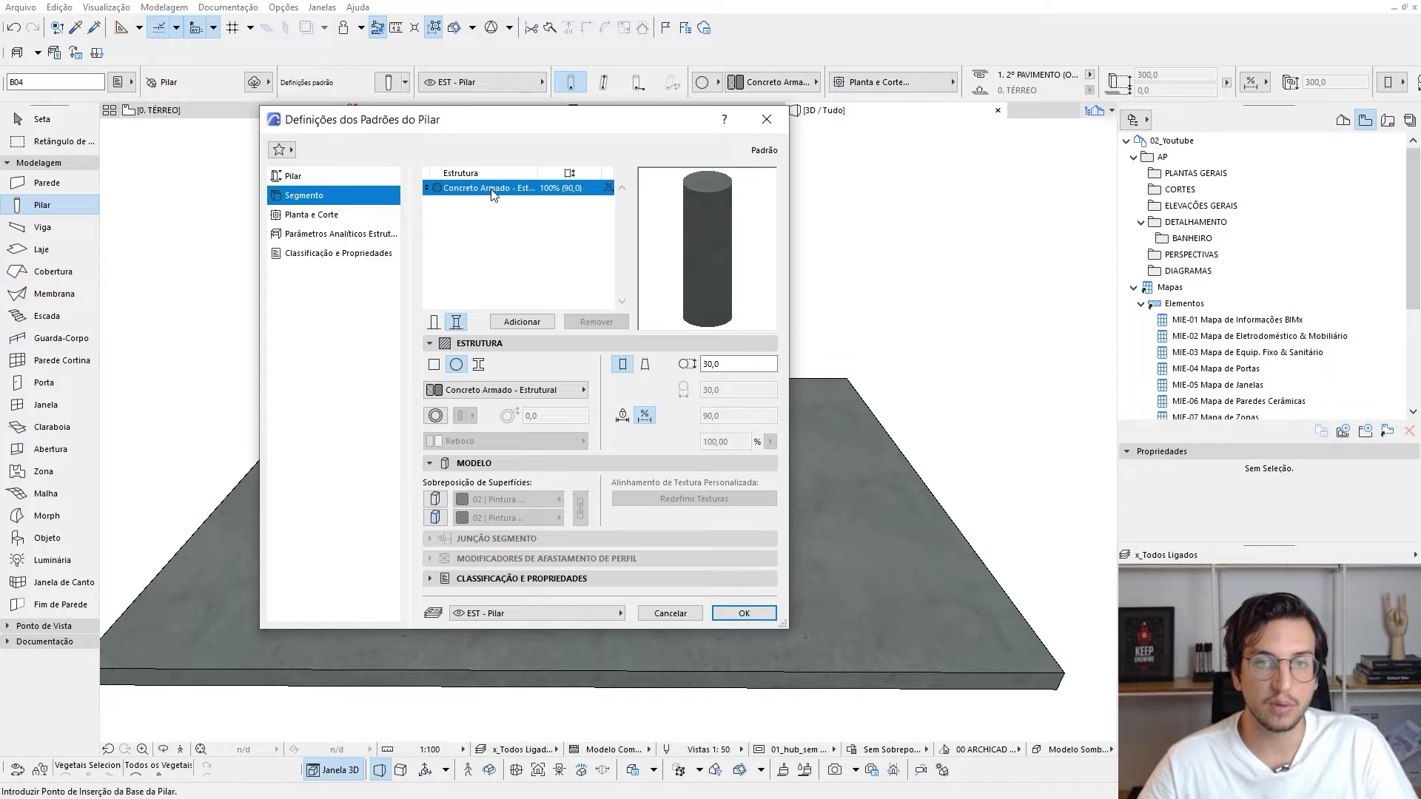
click(645, 415)
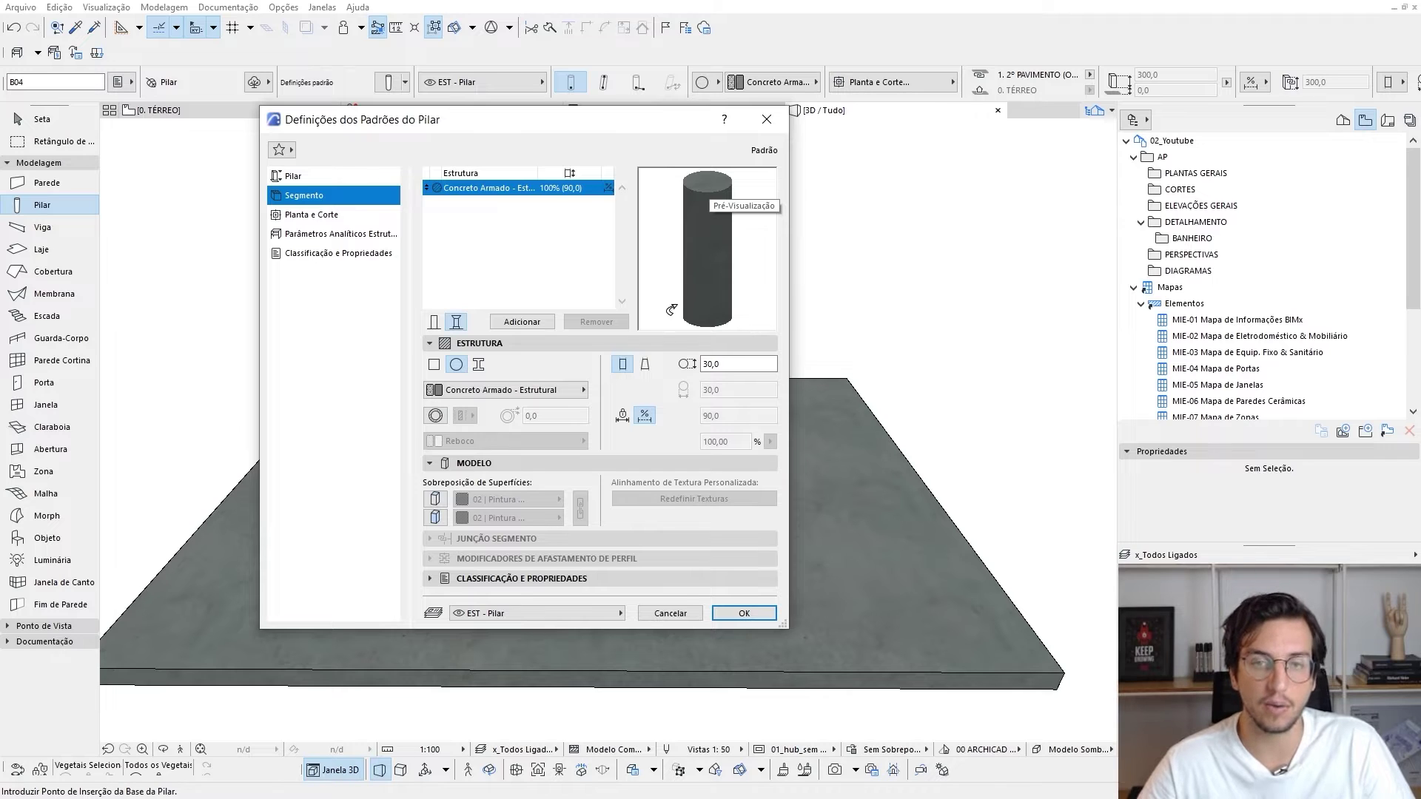
Make the column segment tapered, with a base diameter of 40
click(645, 366)
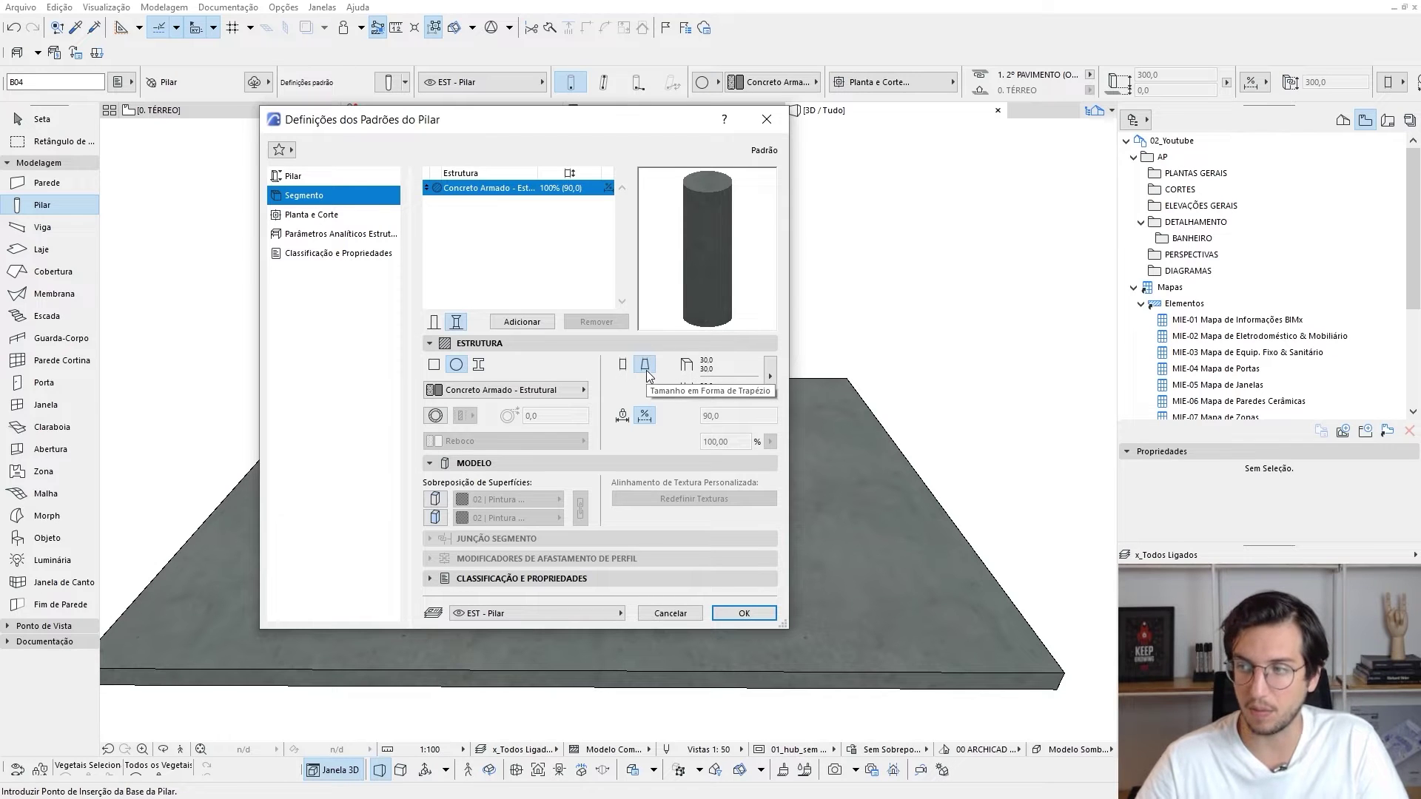
click(771, 376)
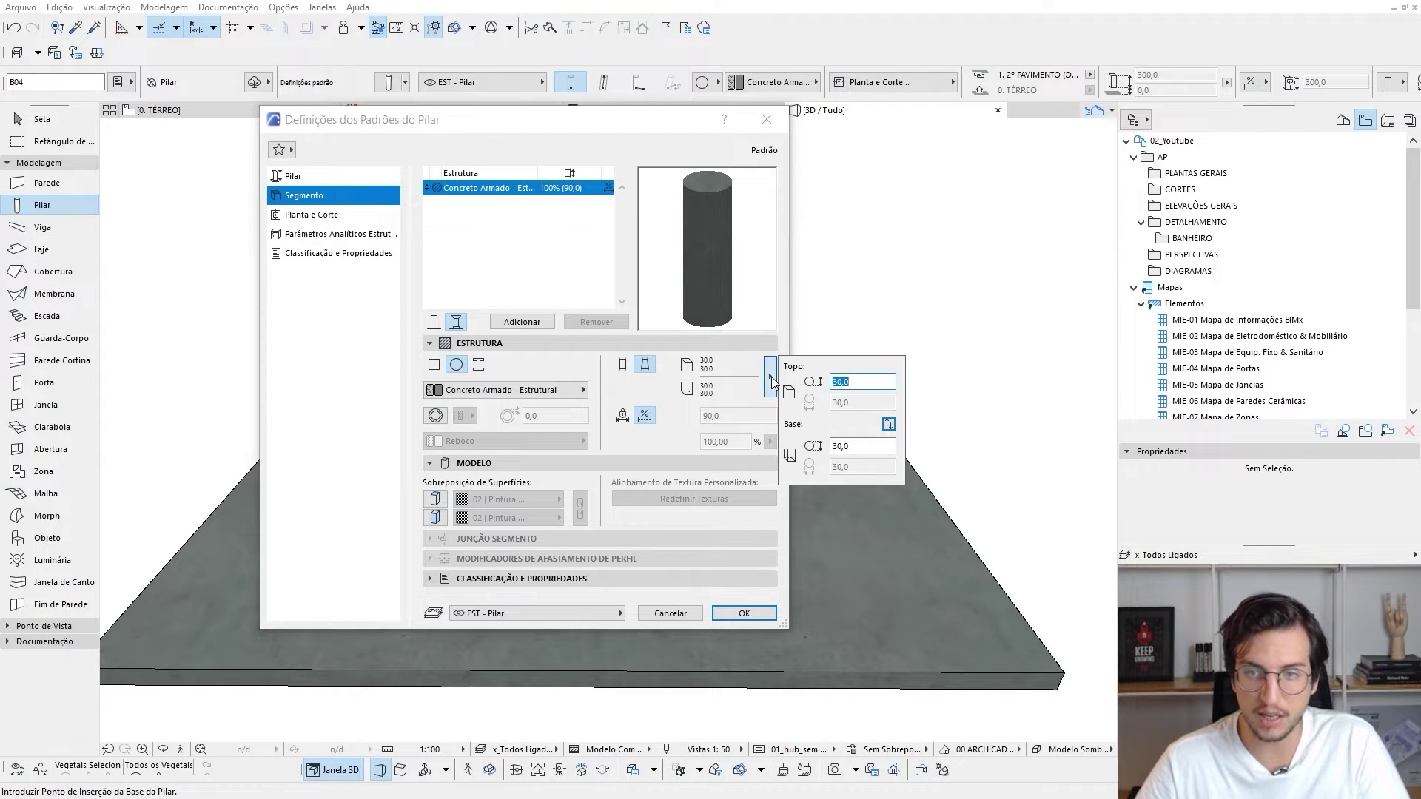
click(858, 380)
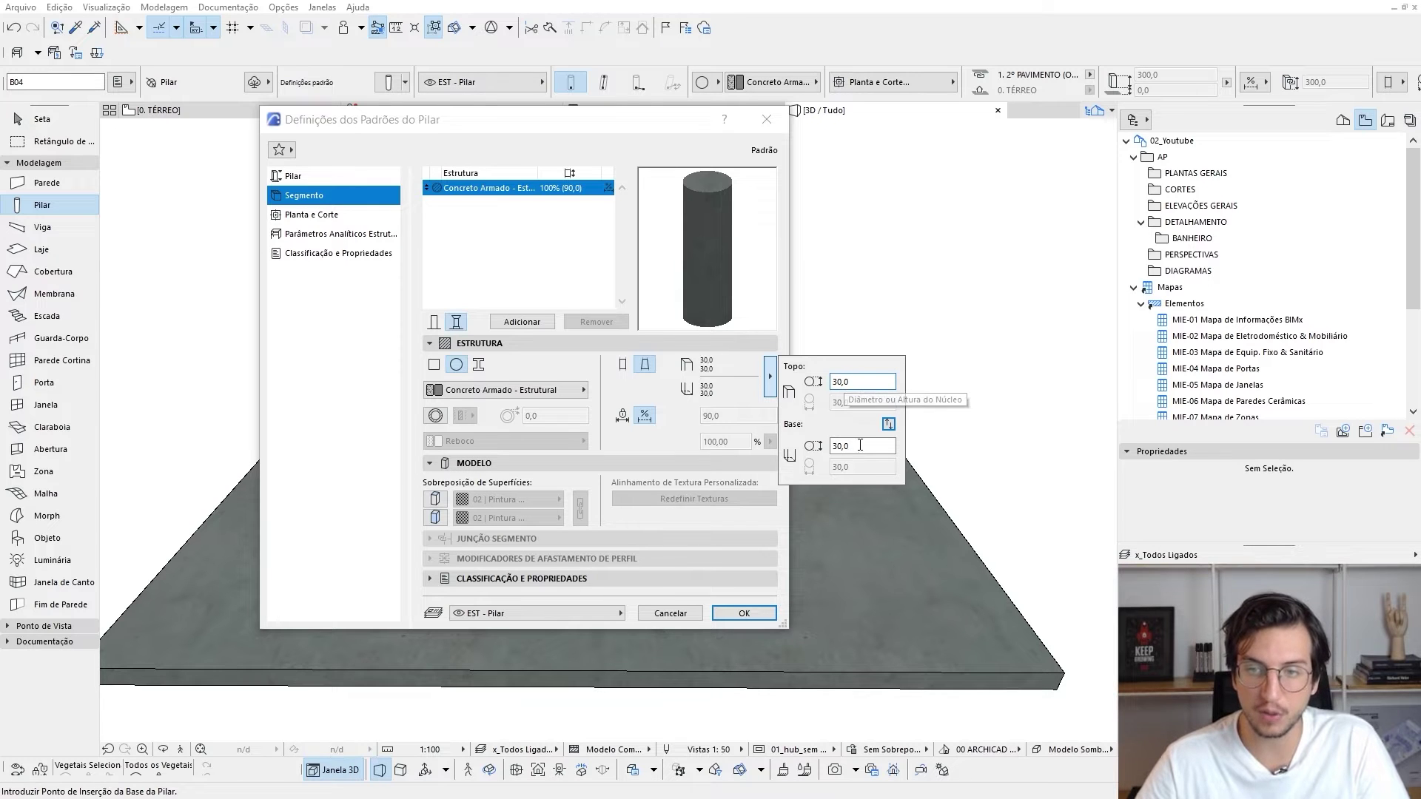
key(Tab)
text(4)
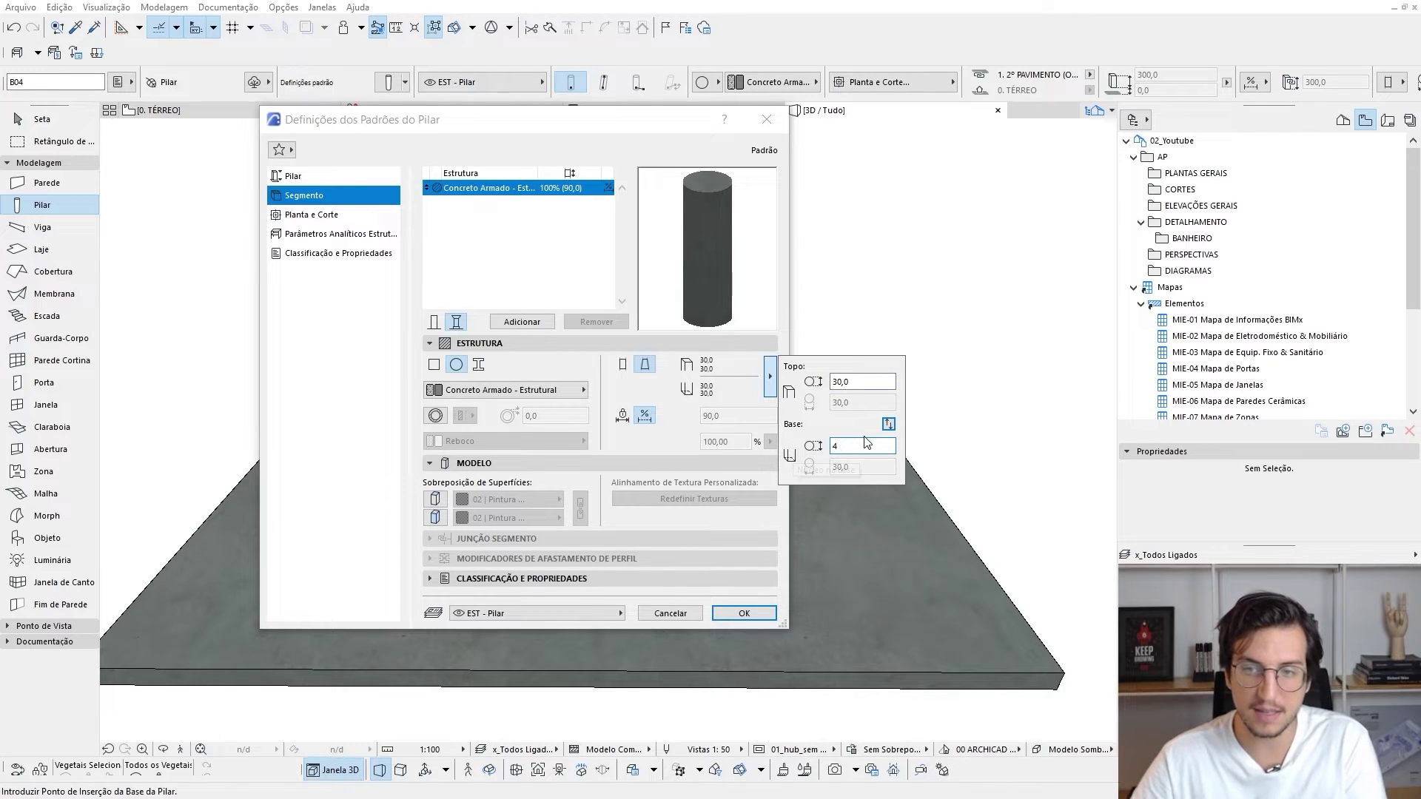
text(0)
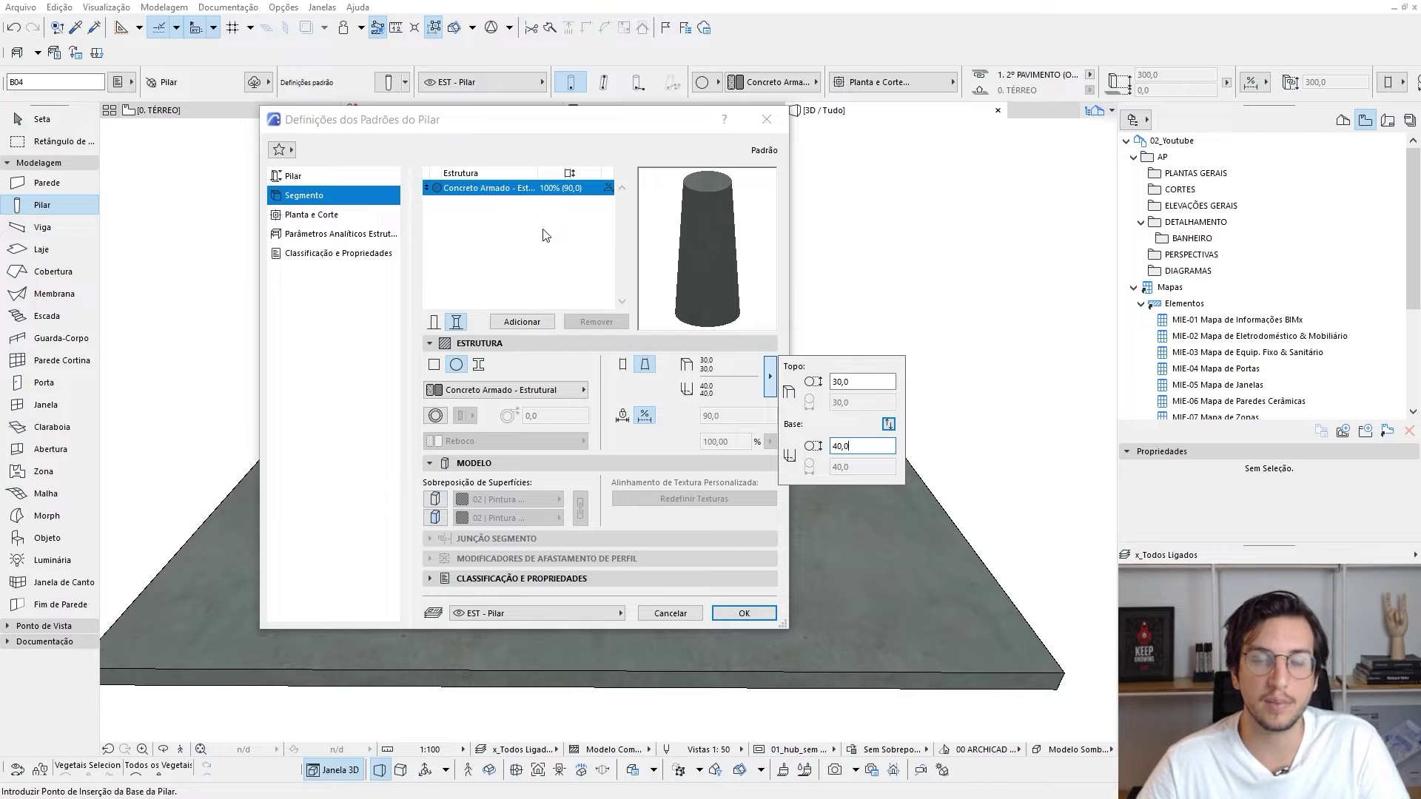
Add a second segment to the column and inspect both segments in the preview
click(516, 327)
click(518, 326)
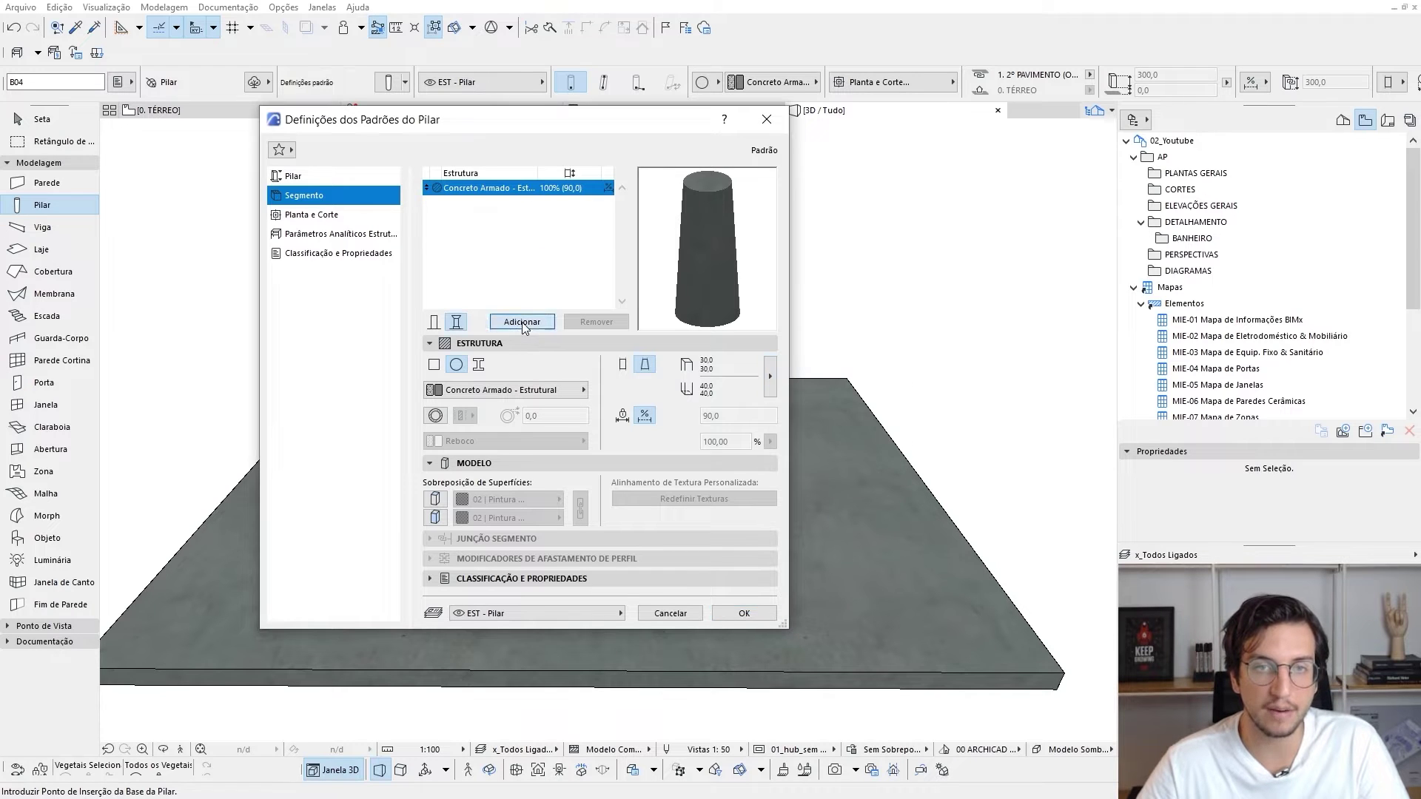
click(495, 194)
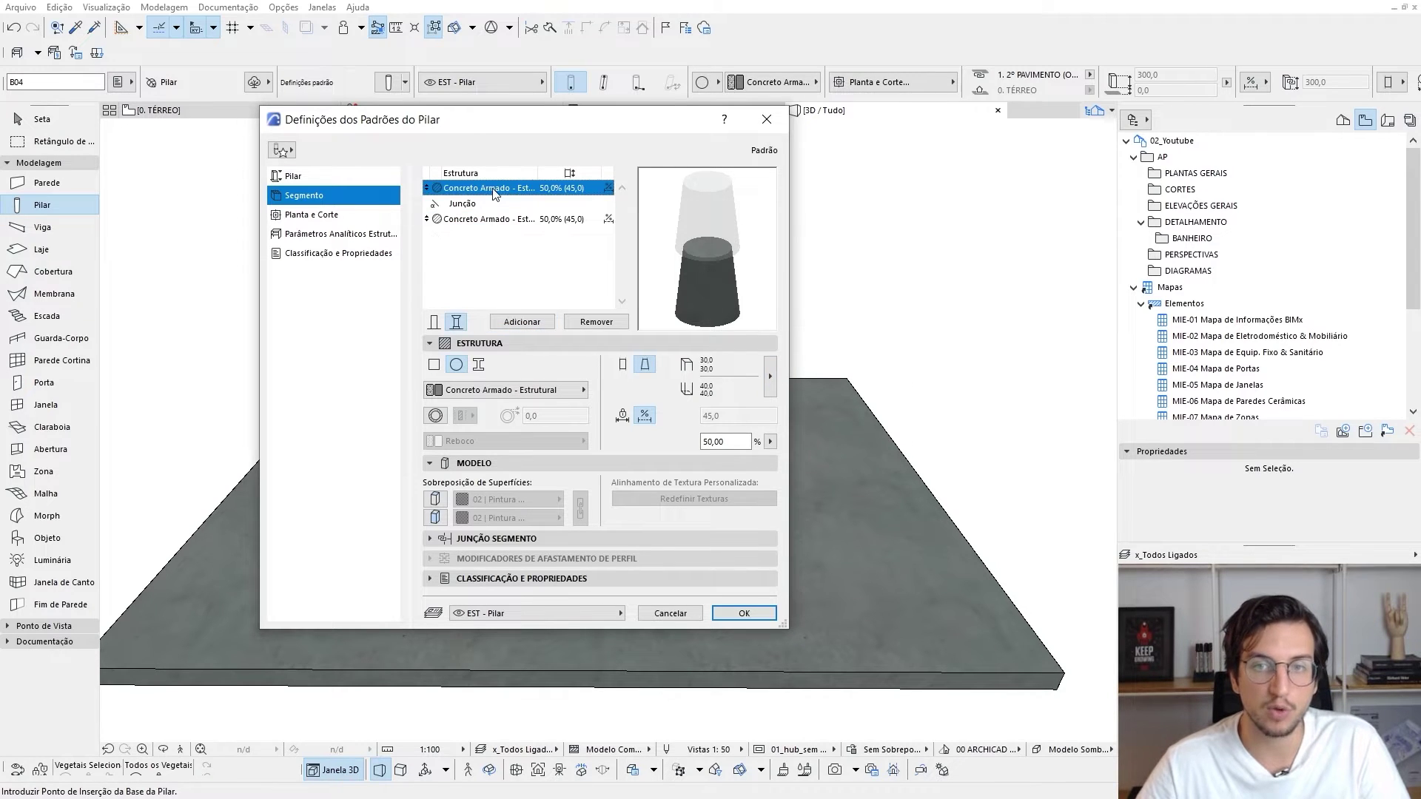
click(513, 221)
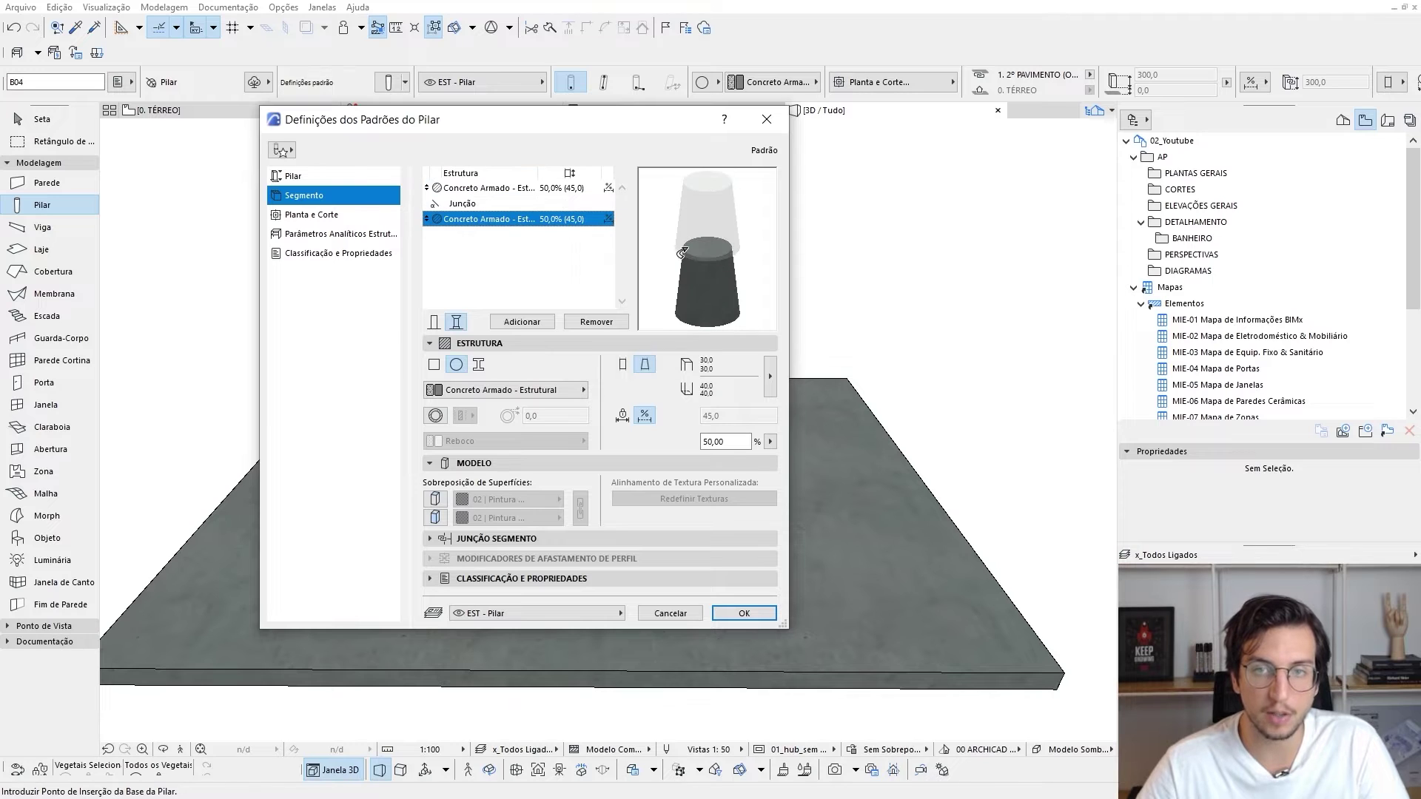
Give the upper segment a fixed length of 3
click(491, 191)
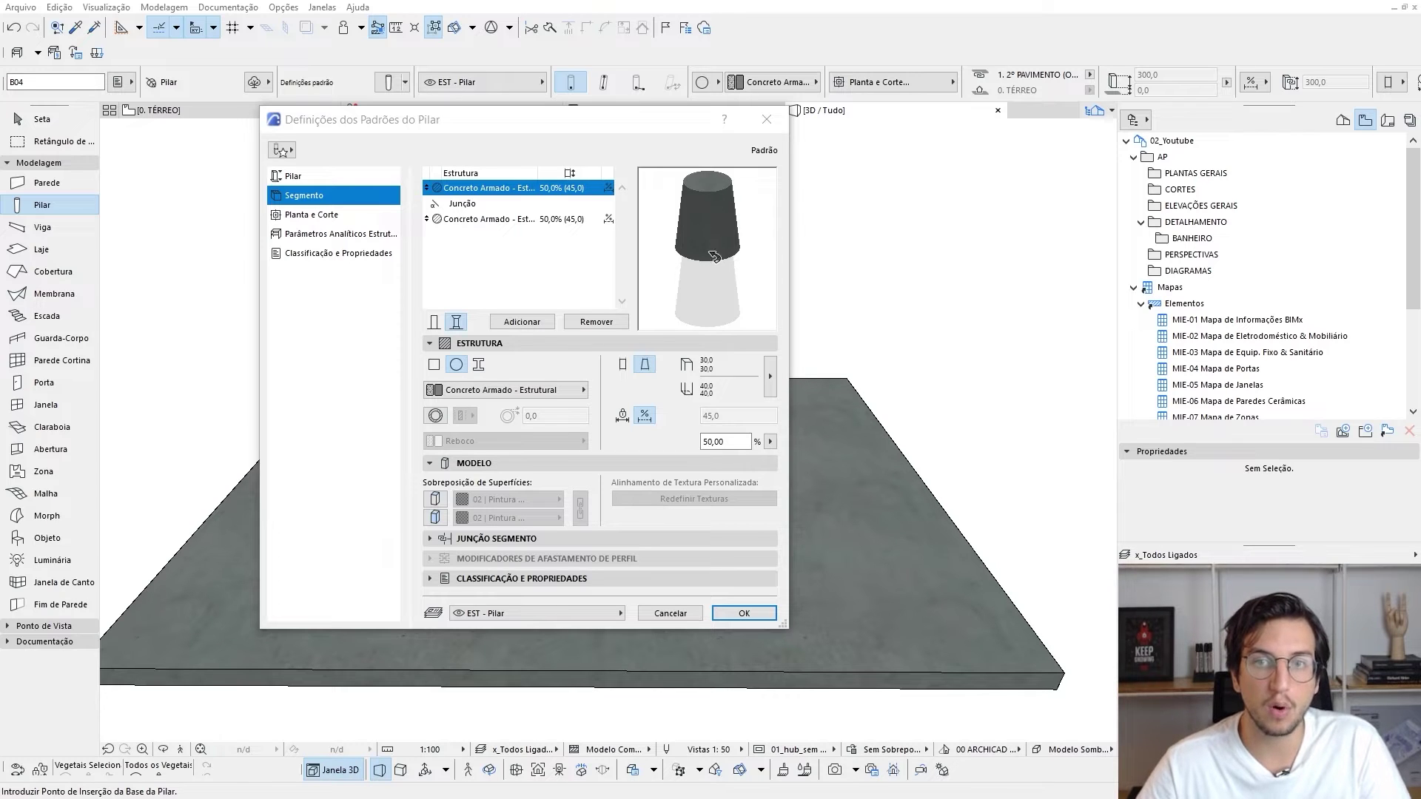
click(622, 416)
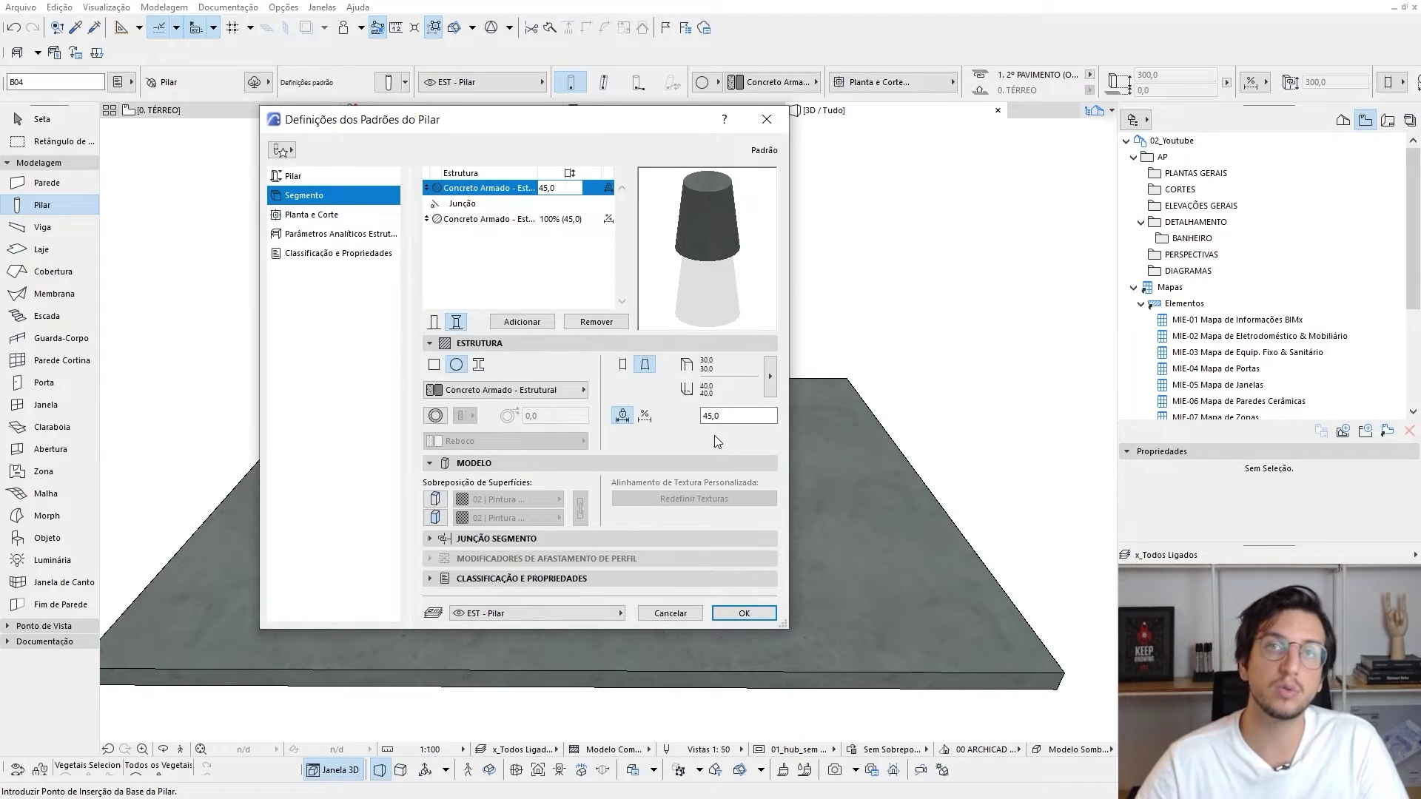
drag(729, 417, 693, 429)
text(3)
key(Tab)
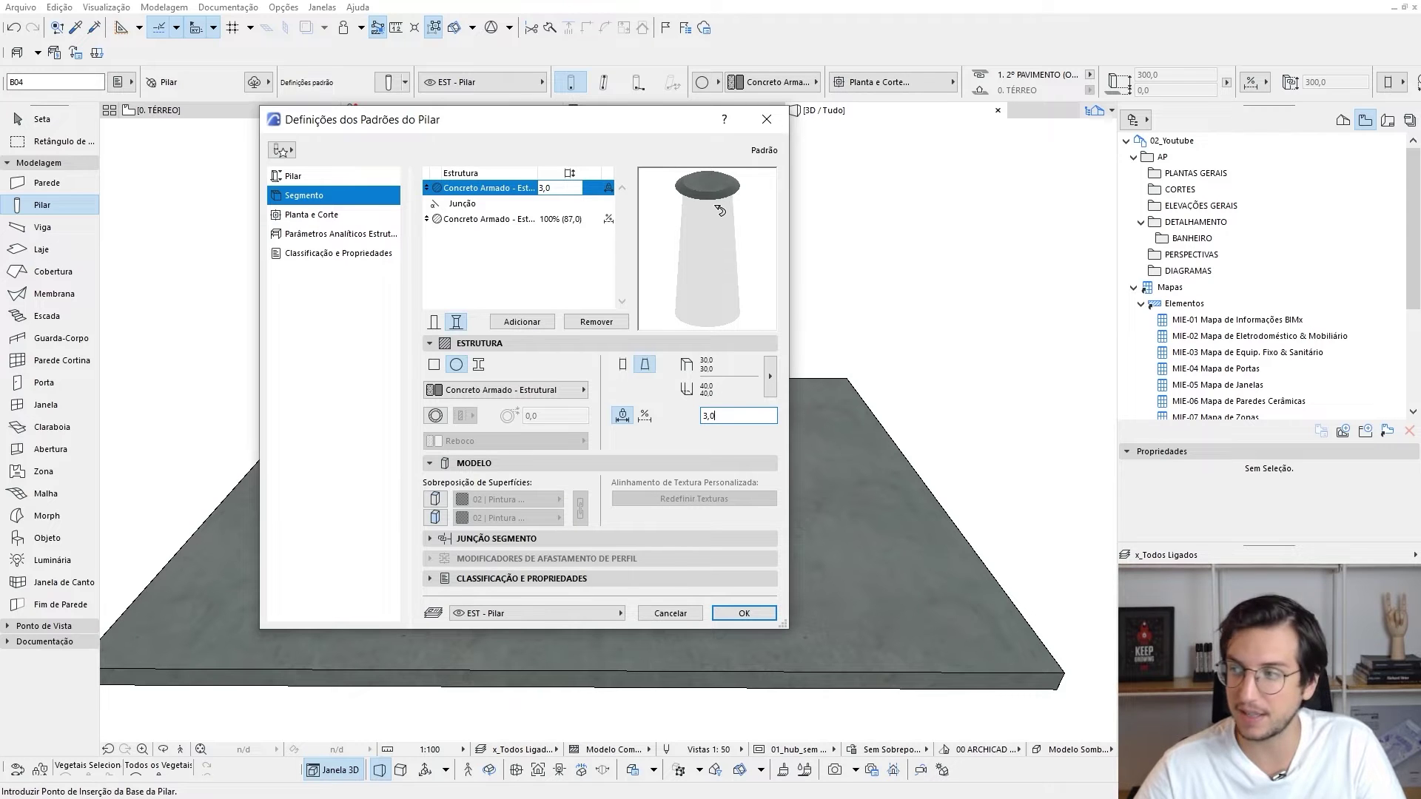
Set the upper segment's top diameter to 60 and base diameter to 30, and accept the column settings
click(769, 373)
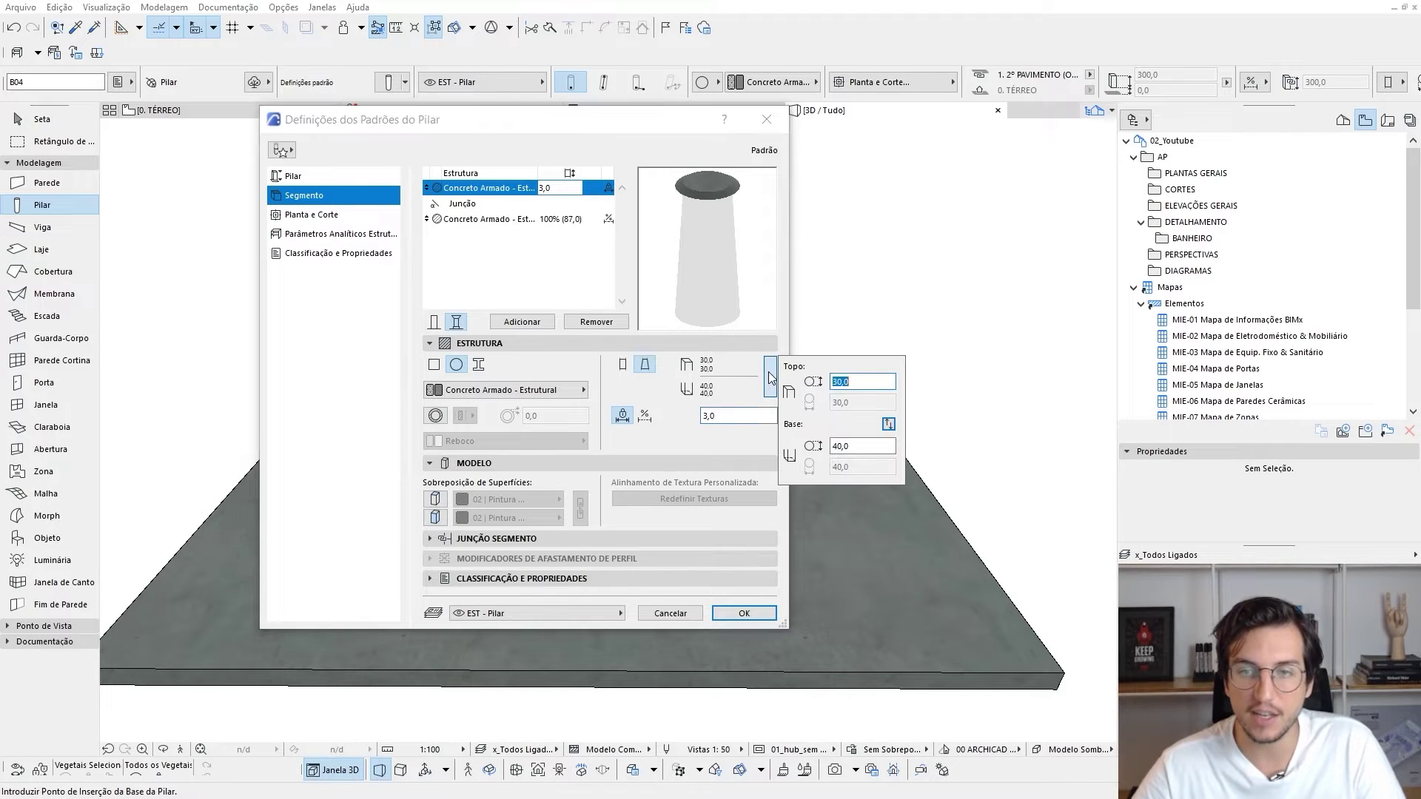
drag(862, 381, 832, 381)
text(60)
key(Tab)
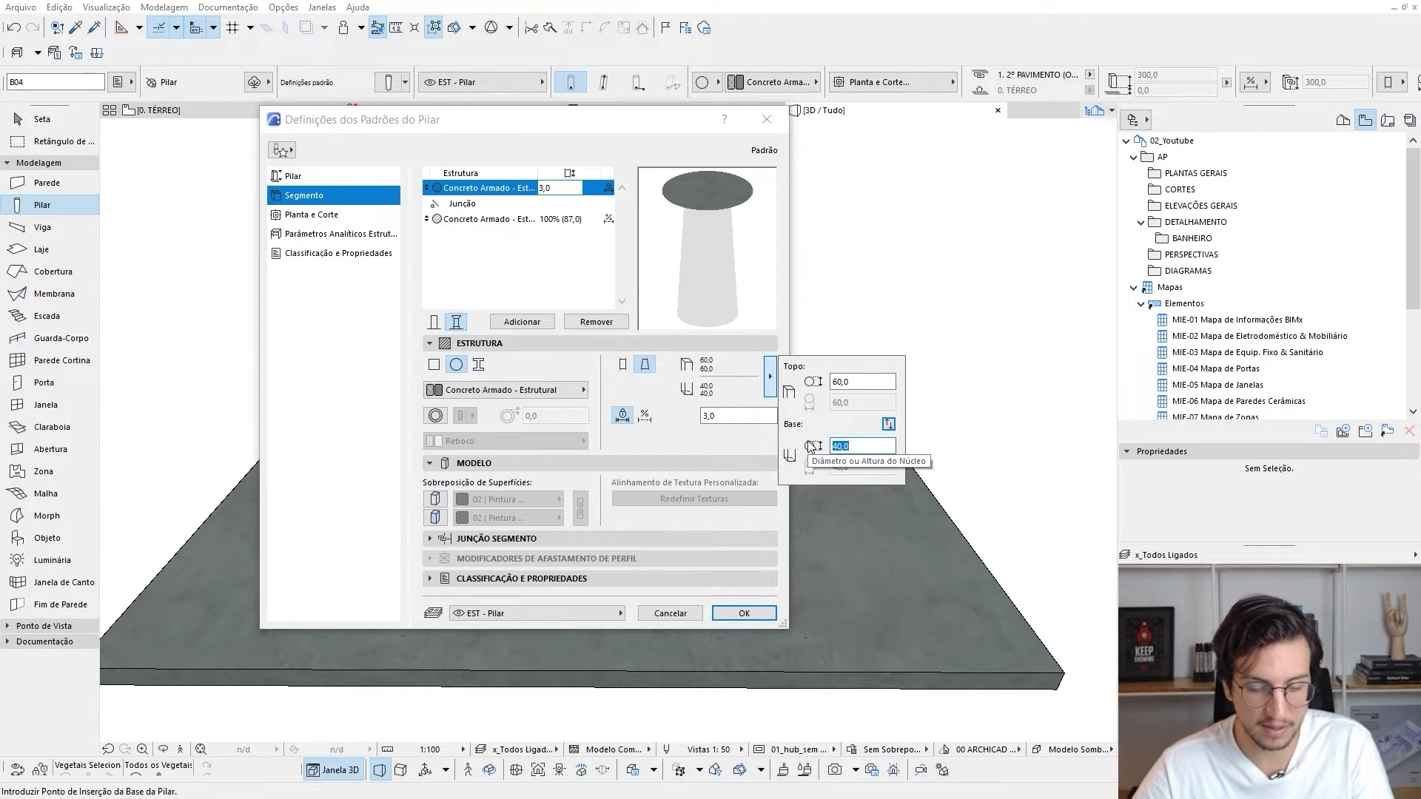
text(30)
key(Tab)
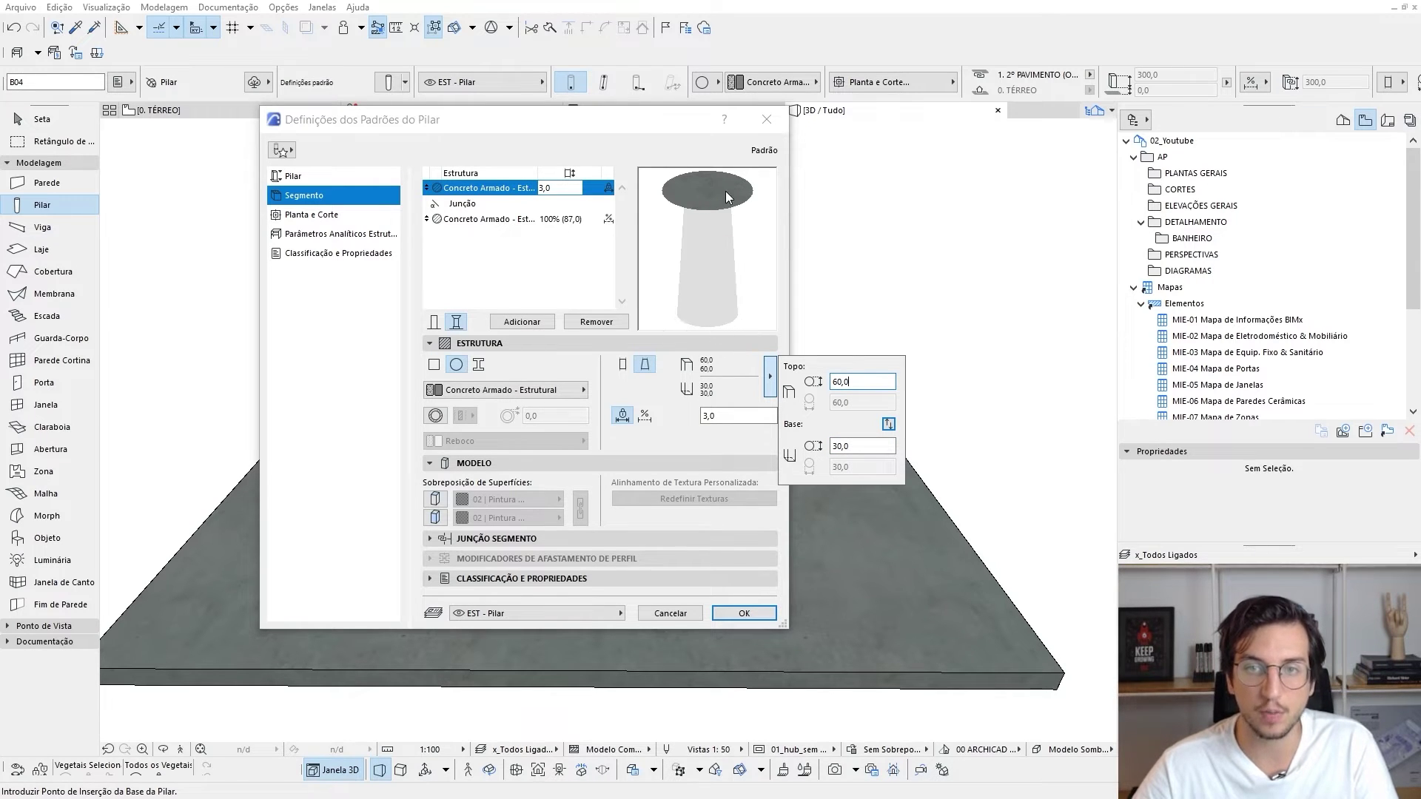
click(744, 613)
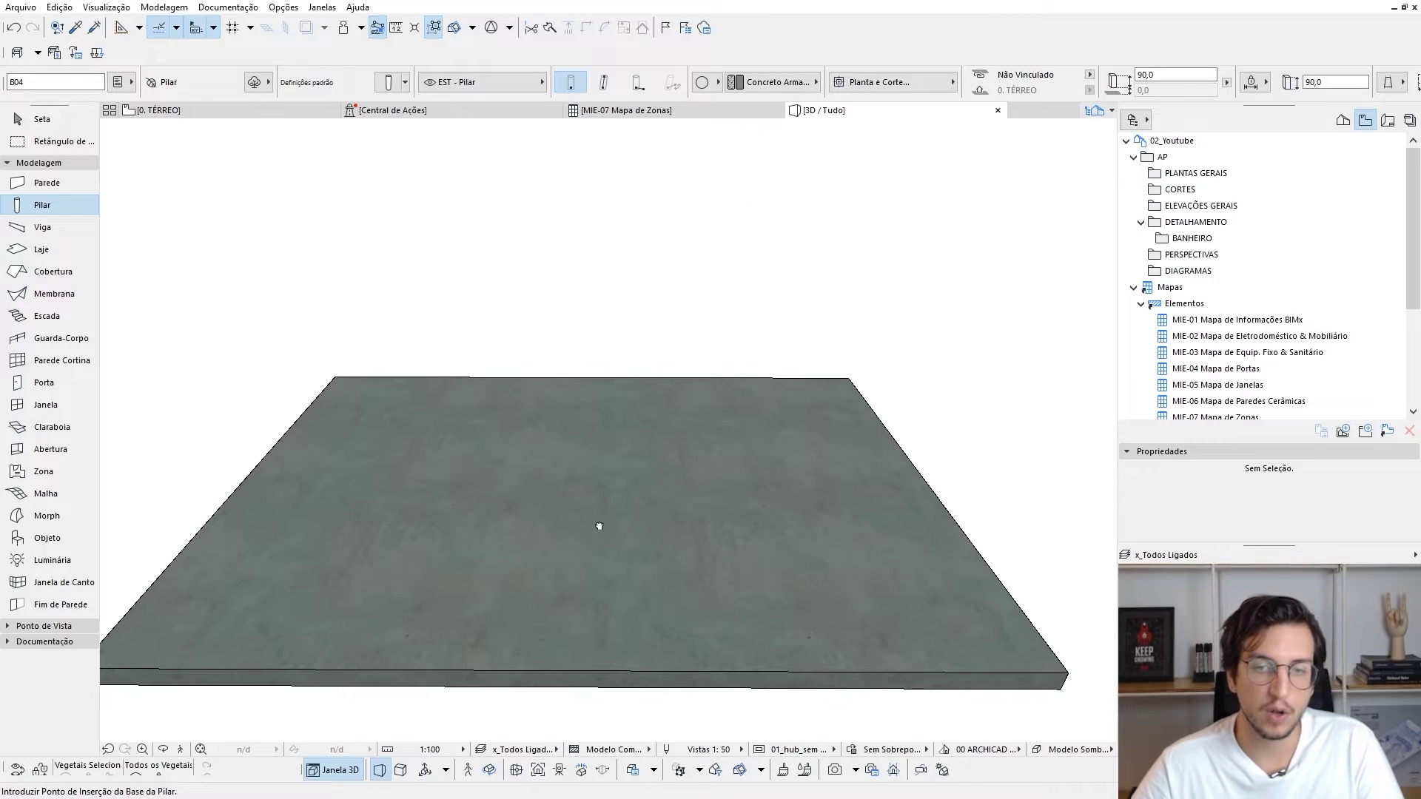
Place the two-segment column on the floor slab in the 3D view
middle_drag(552, 532, 554, 485)
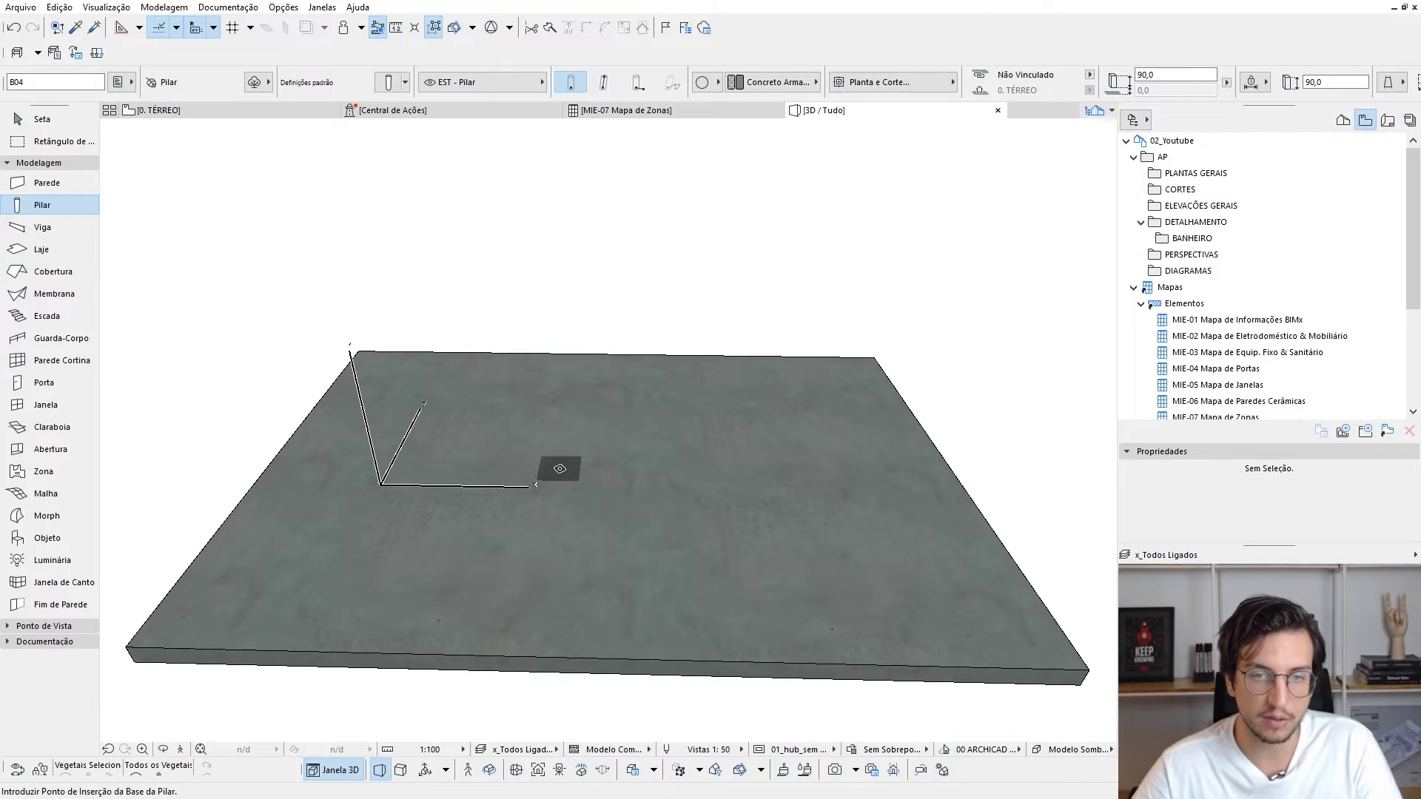
click(560, 456)
scroll(577, 450, up, 3)
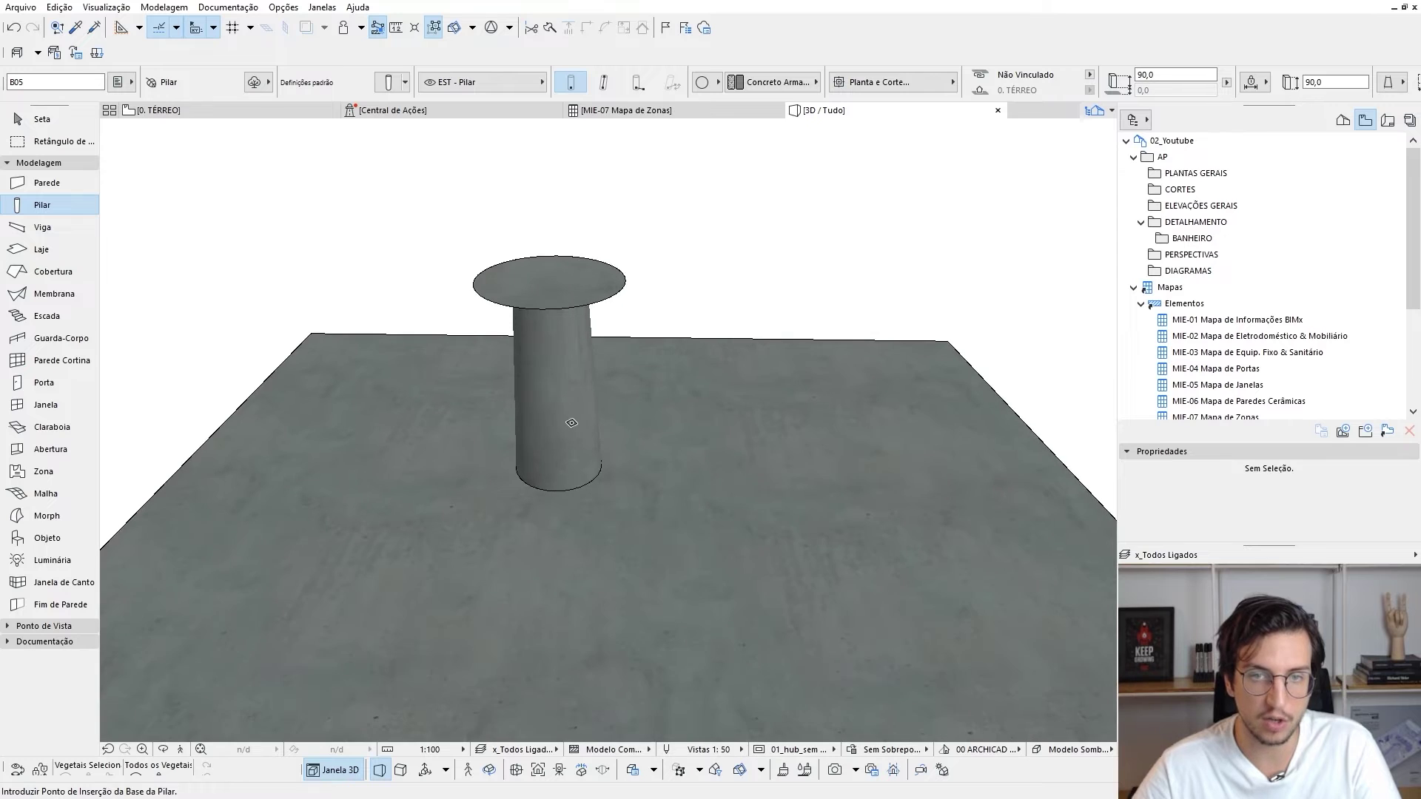
Select the two-segment column and stretch its height from the top node to 50
middle_drag(542, 395, 621, 454)
scroll(606, 494, up, 3)
scroll(609, 437, down, 1)
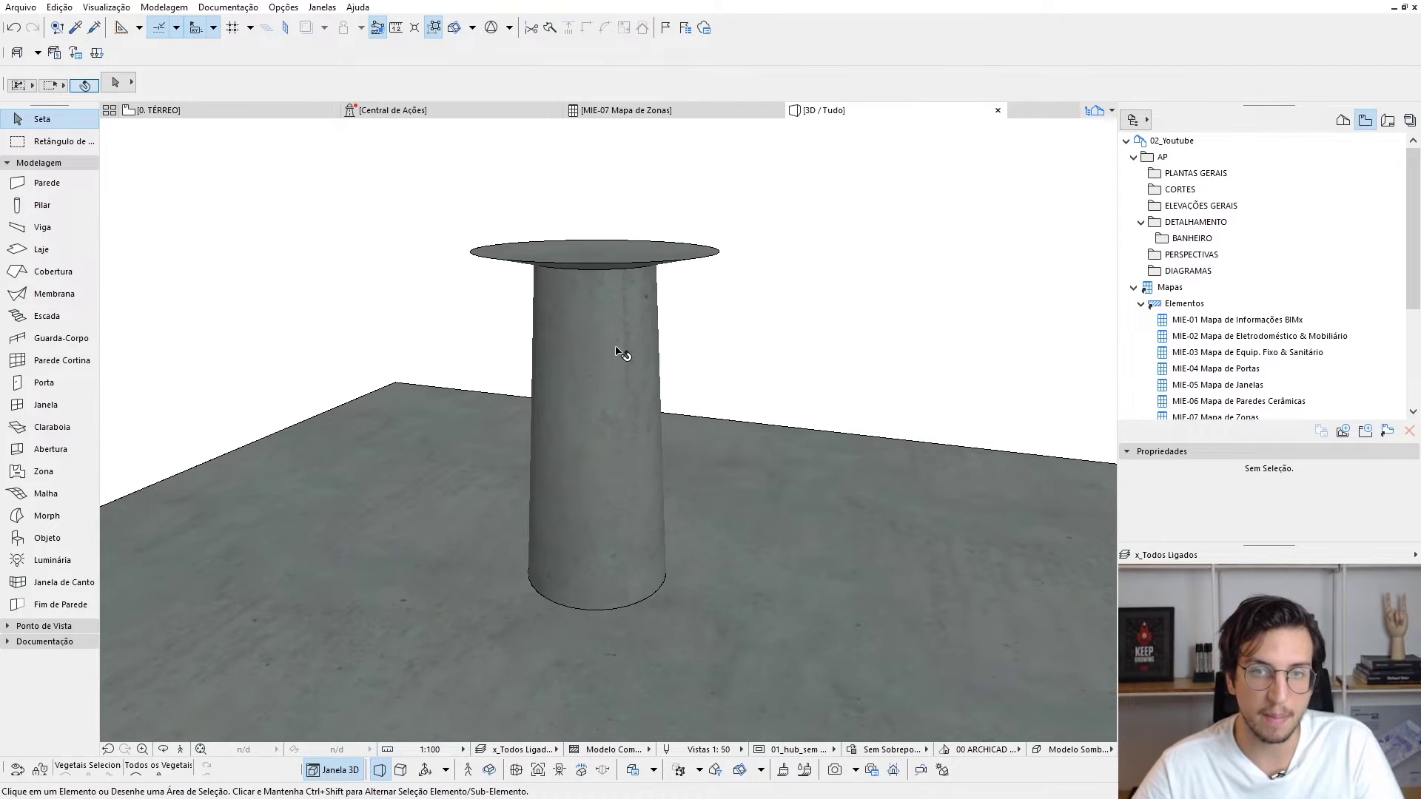
shift+click(622, 309)
mouse_move(611, 299)
shift+middle_down()
mouse_move(634, 330)
mouse_move(592, 290)
mouse_move(636, 348)
mouse_move(611, 296)
shift+middle_up()
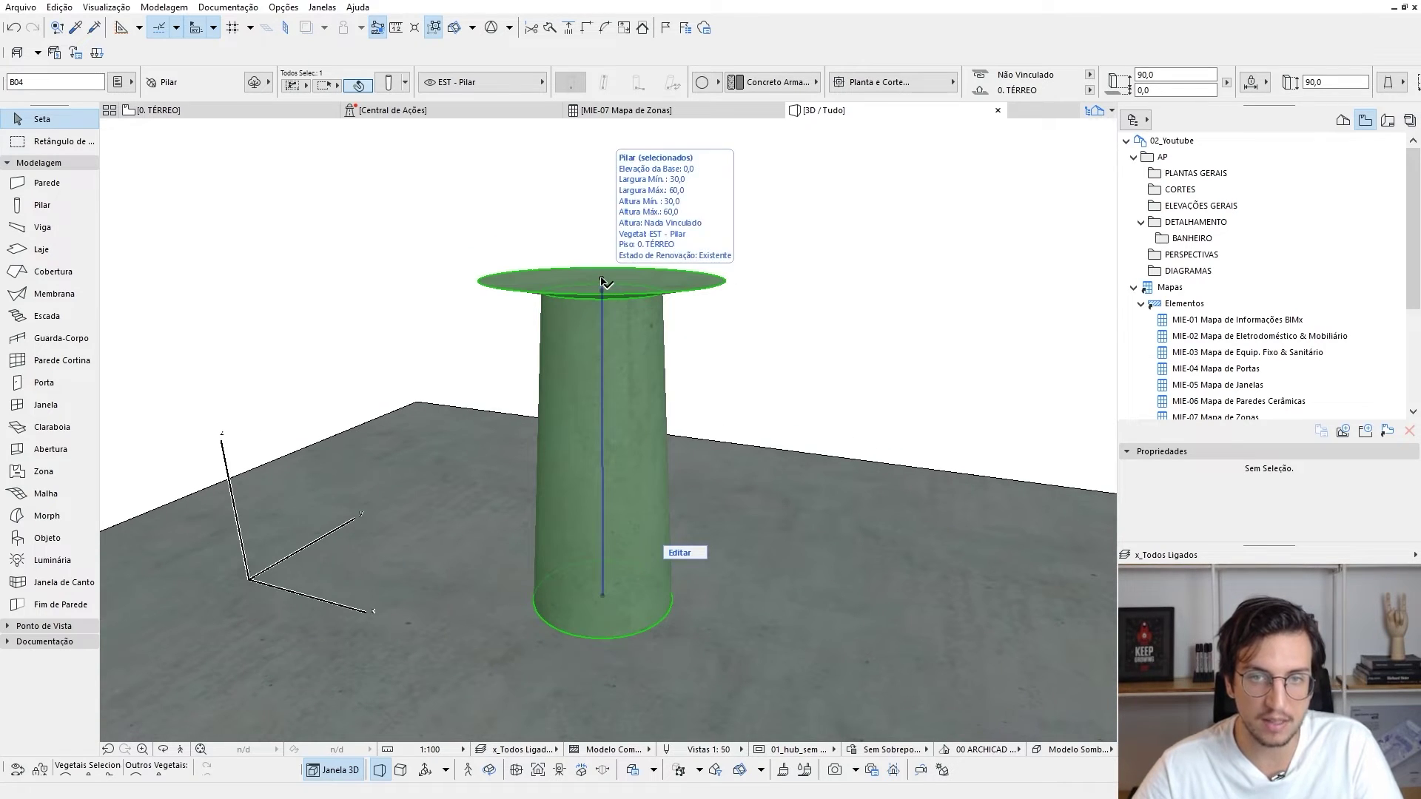
click(601, 281)
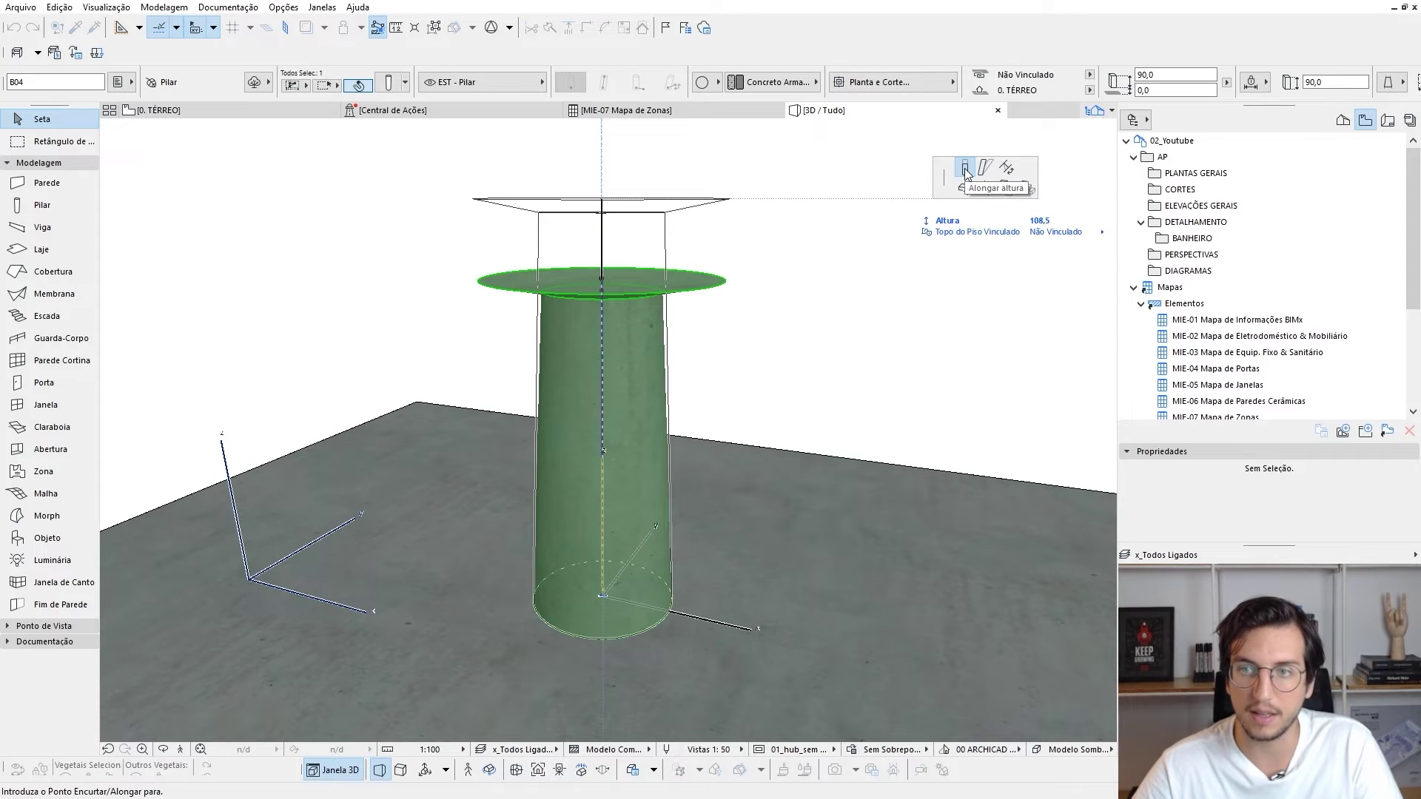
shift+middle_drag(620, 481, 635, 424)
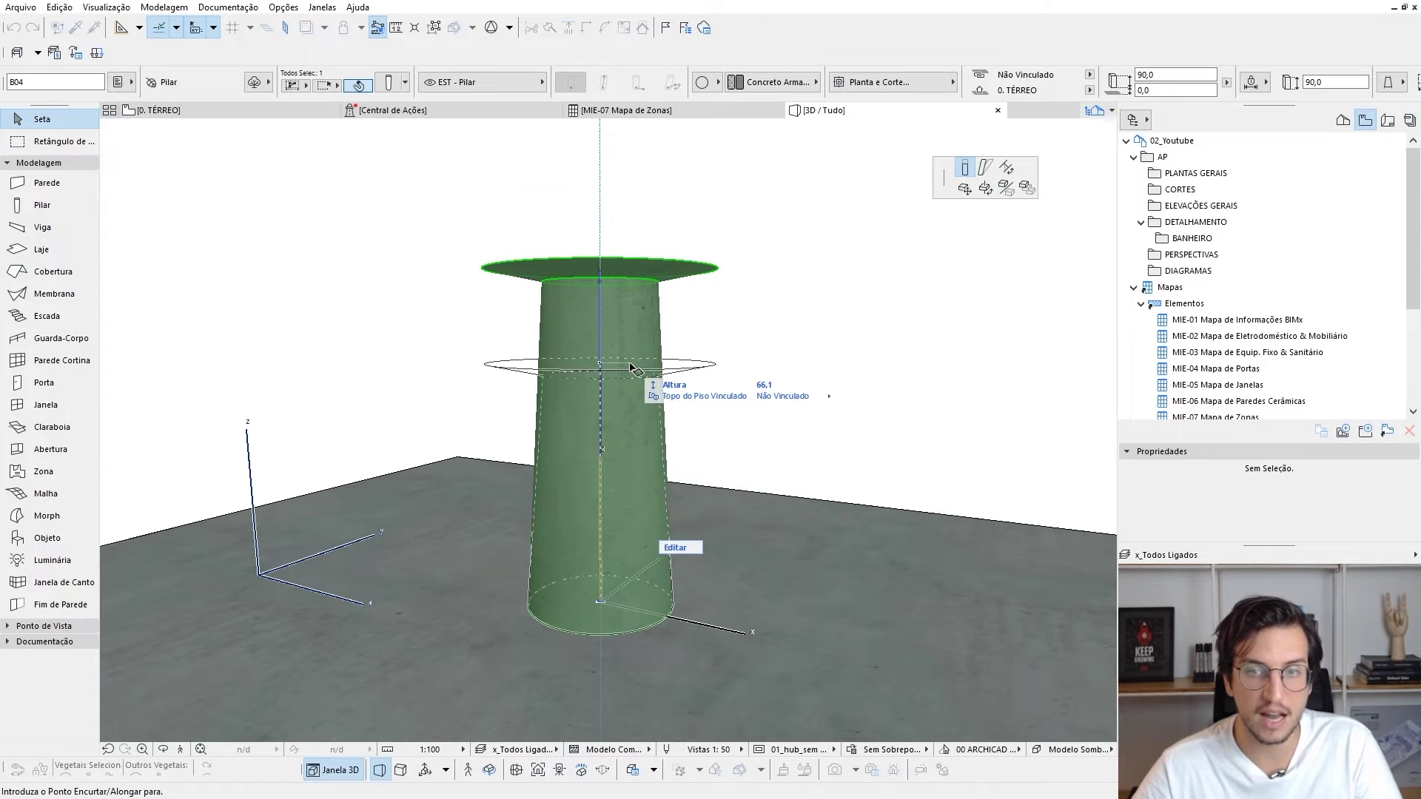
text(50)
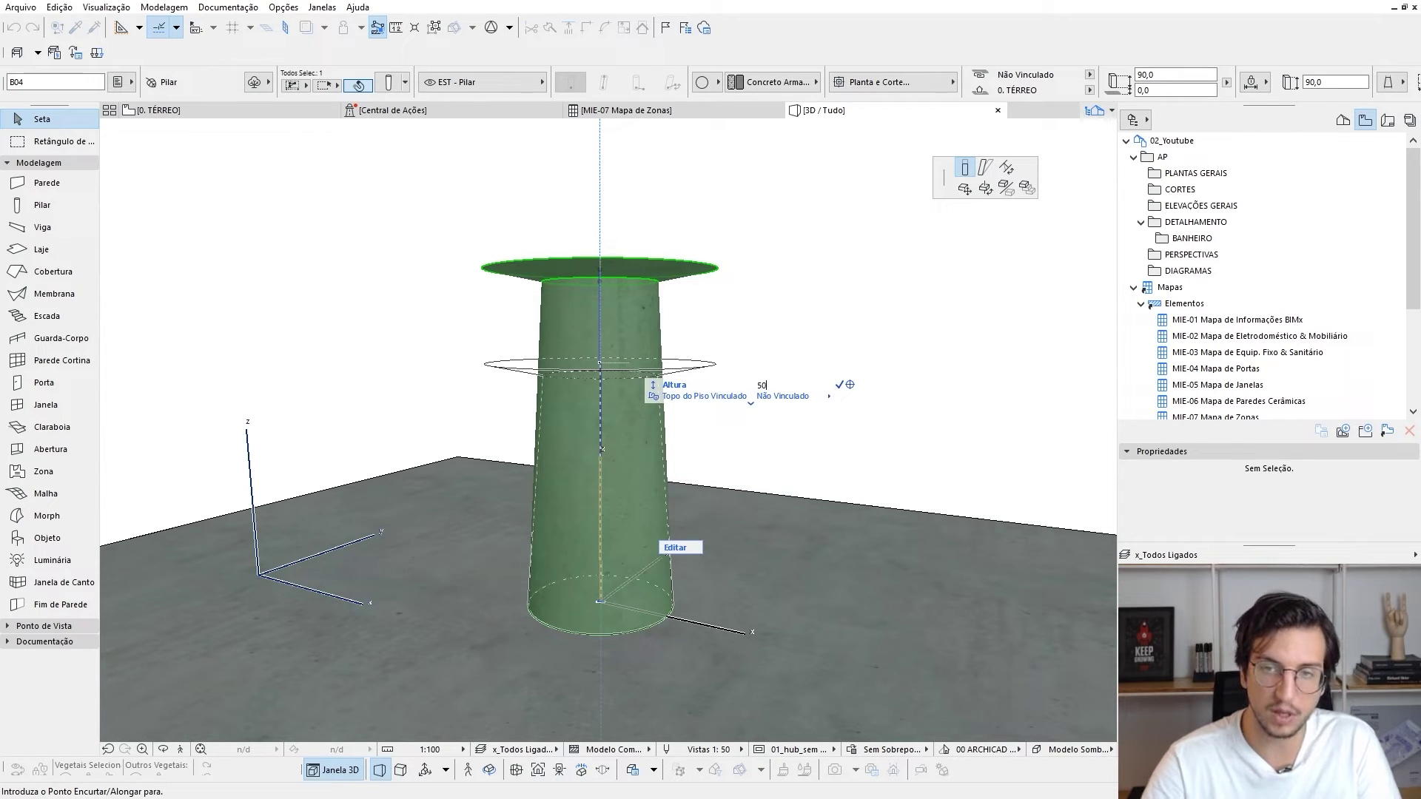
key(Return)
Add a third segment to the selected column and give the topmost segment a fixed length of 1
shift+middle_drag(622, 482, 716, 566)
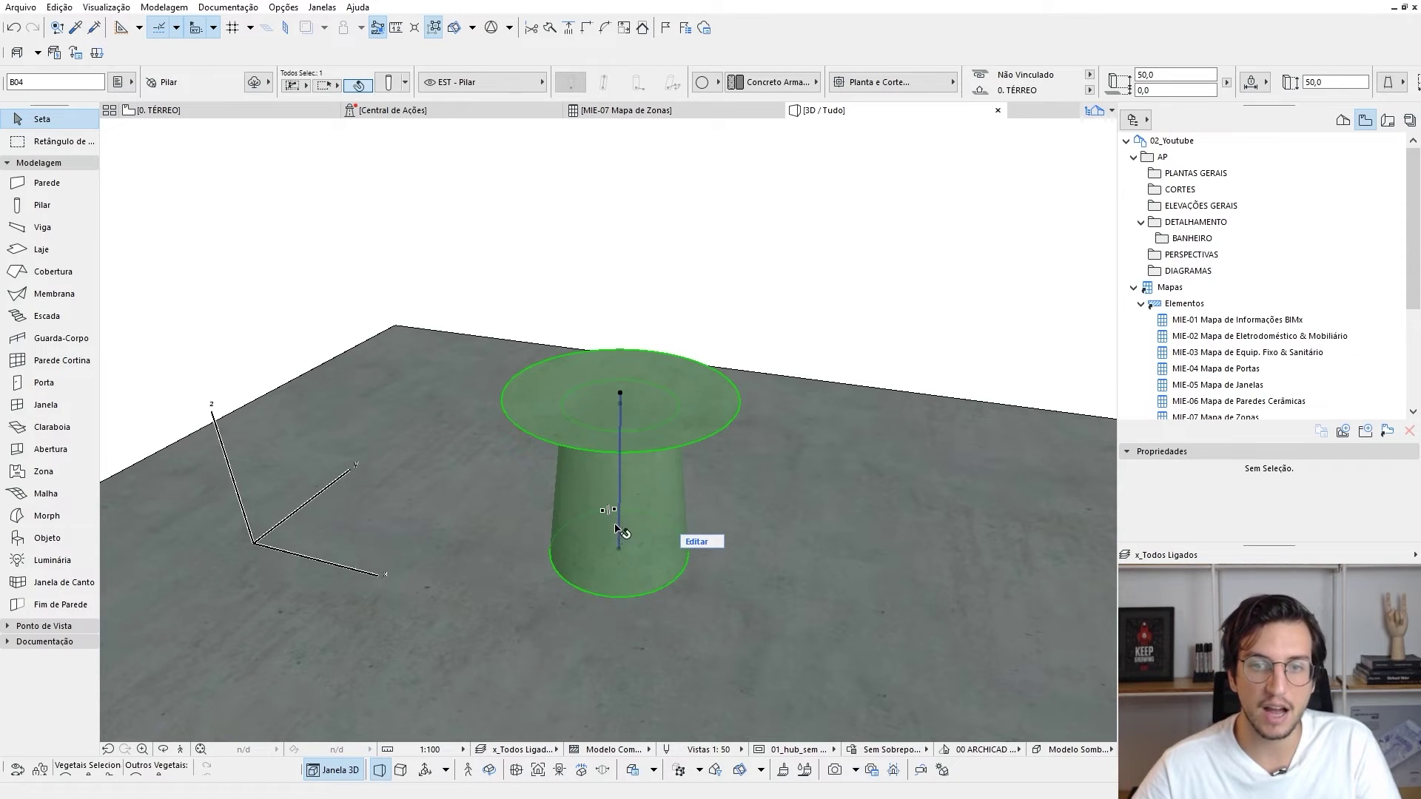
shift+middle_drag(613, 520, 590, 498)
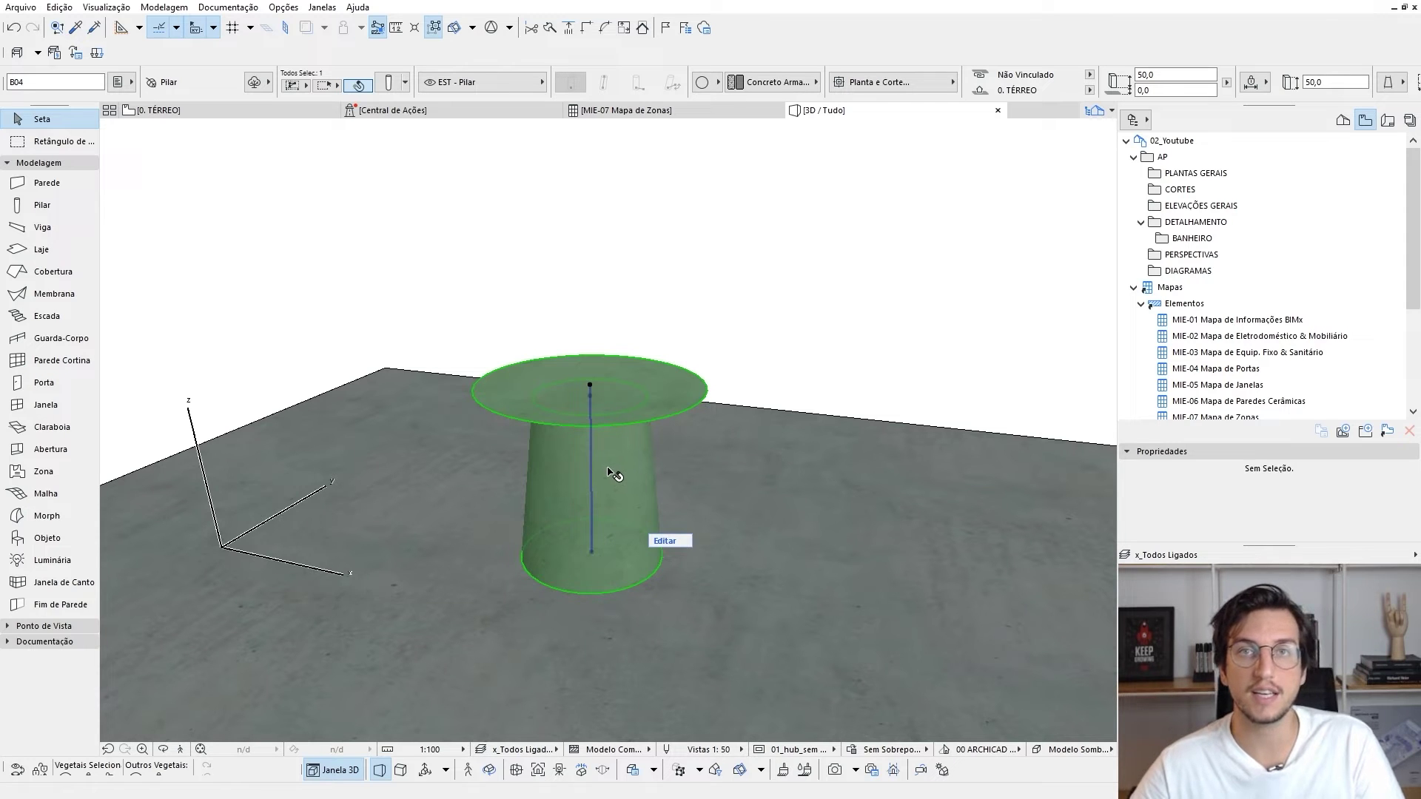
shift+middle_drag(609, 471, 627, 431)
scroll(615, 449, up, 3)
scroll(578, 366, down, 3)
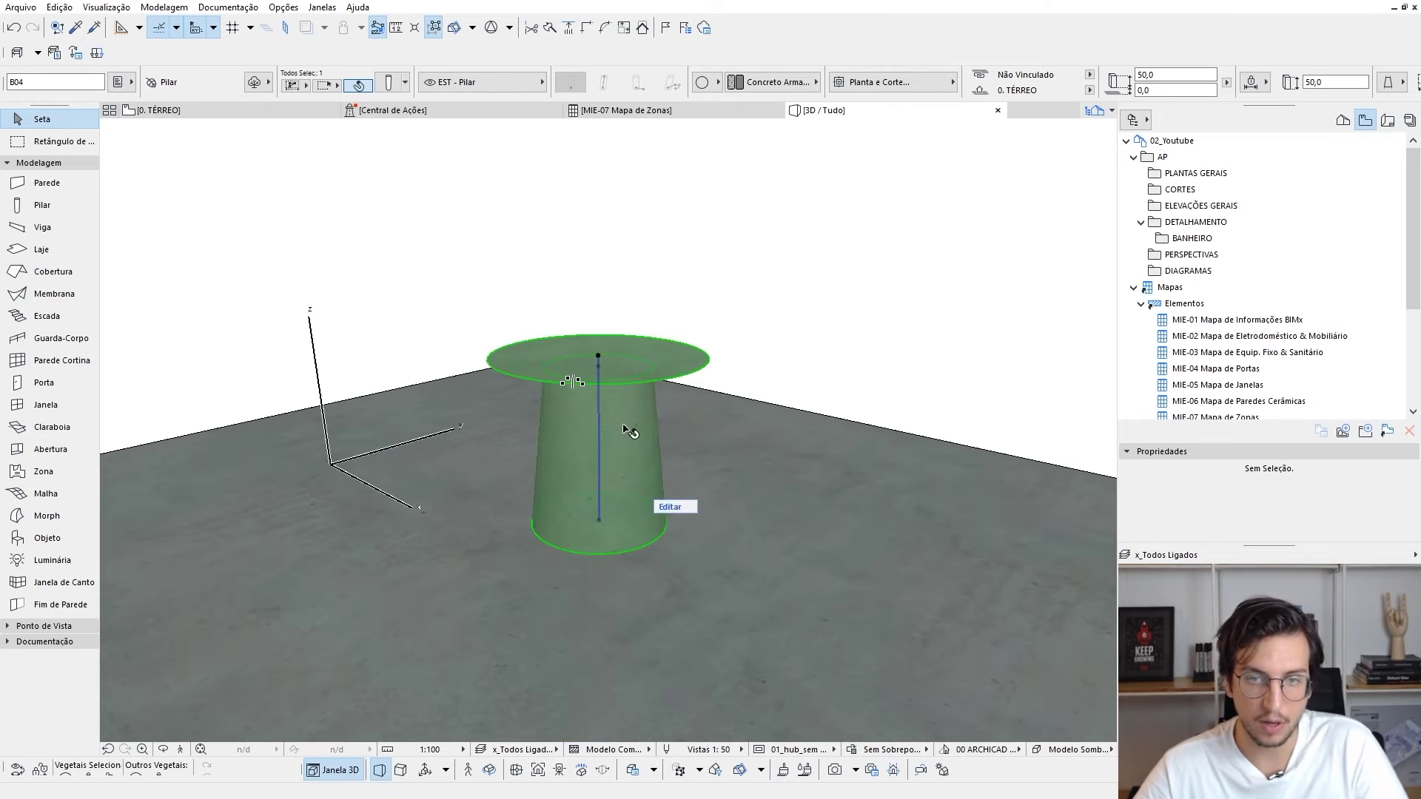
double_click(621, 420)
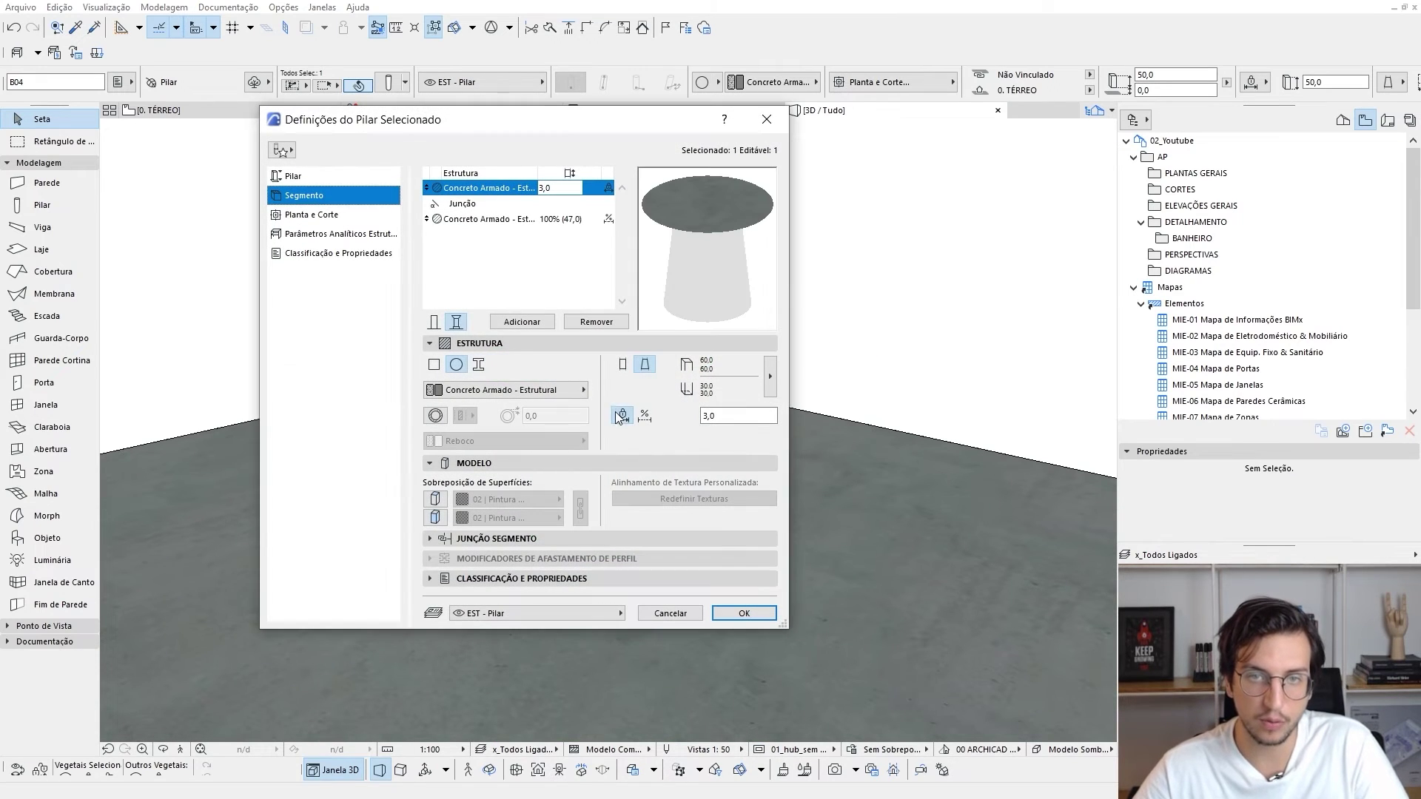
click(522, 322)
click(496, 190)
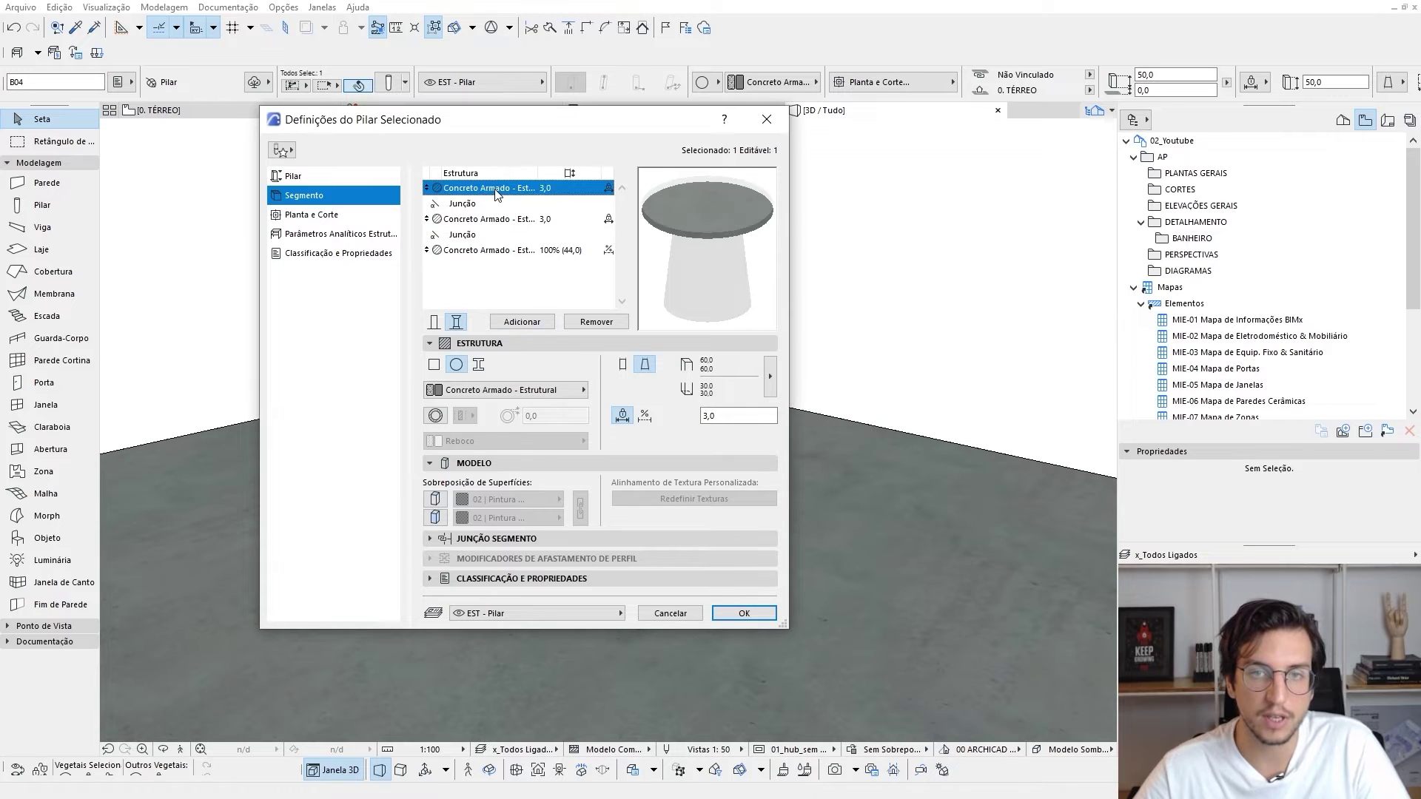
double_click(706, 415)
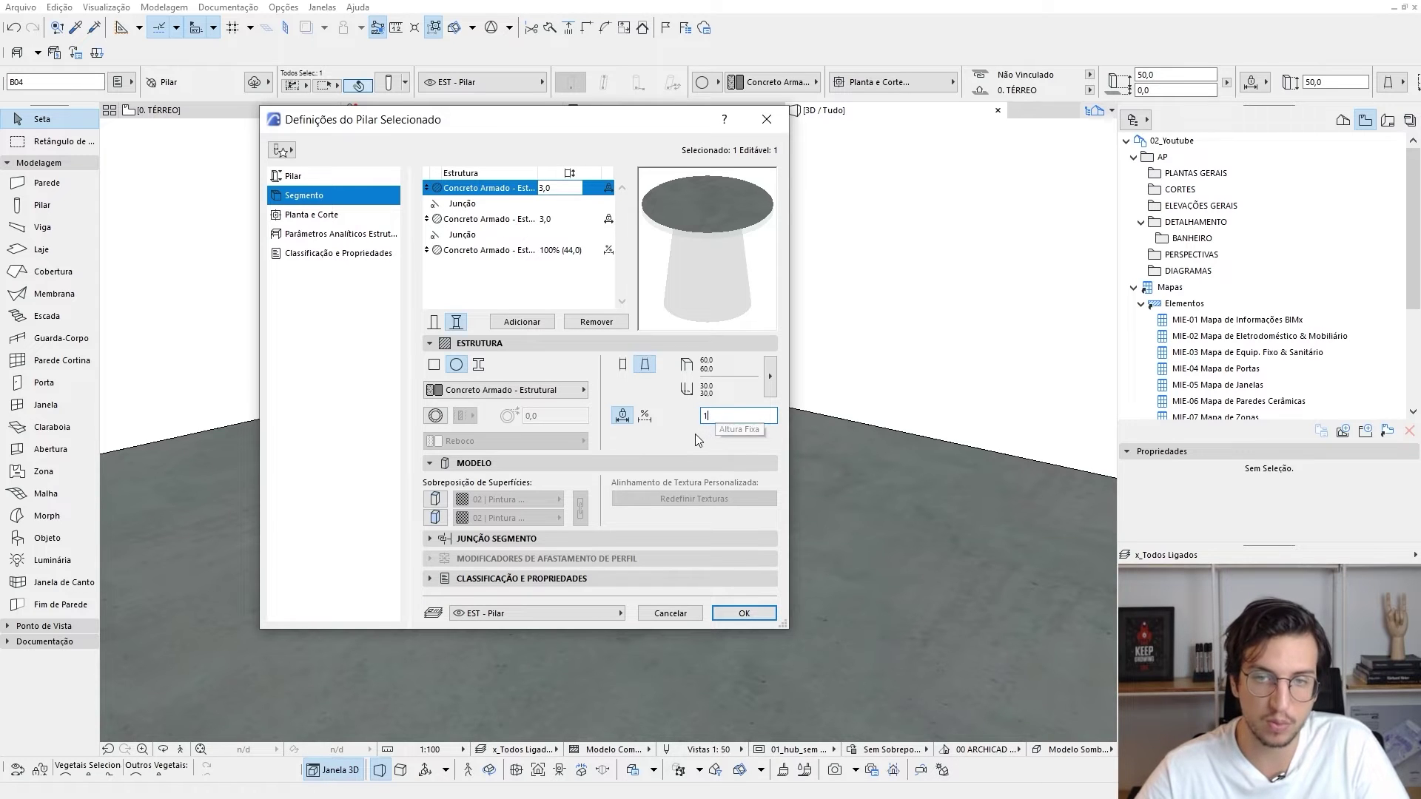
text(1)
key(Tab)
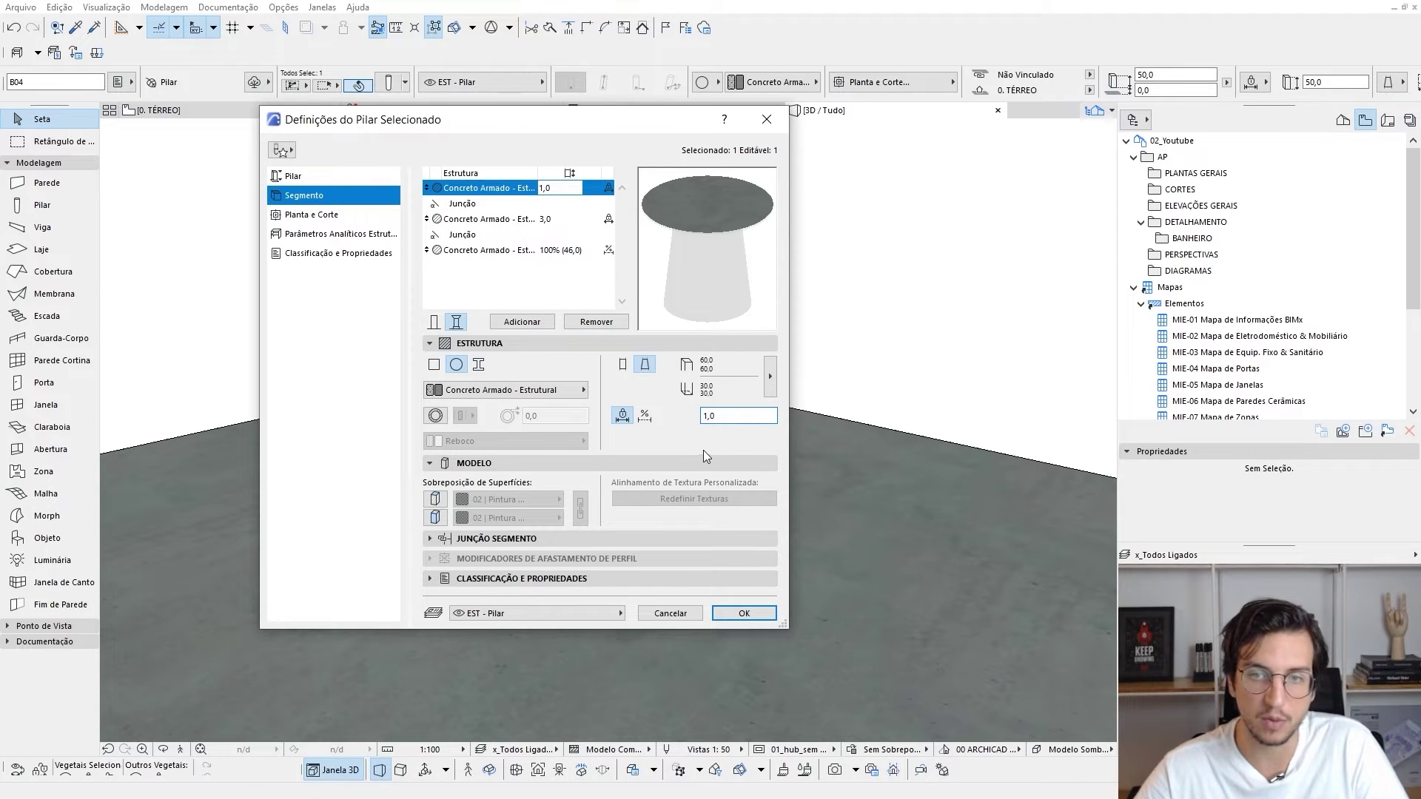
click(744, 613)
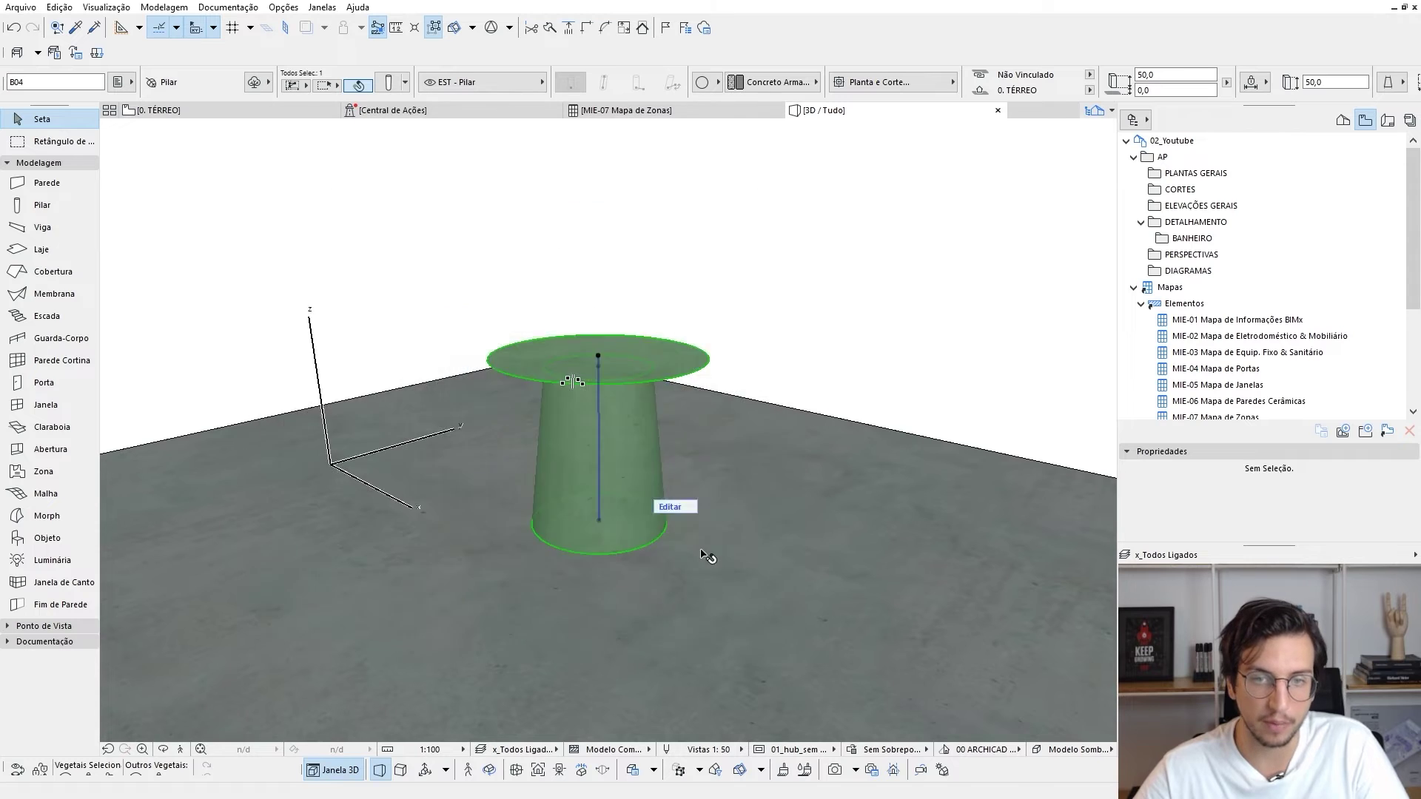
Set the topmost segment's base diameter to 60 to match its top, and accept the column settings
scroll(605, 373, up, 5)
shift+middle_drag(641, 399, 539, 362)
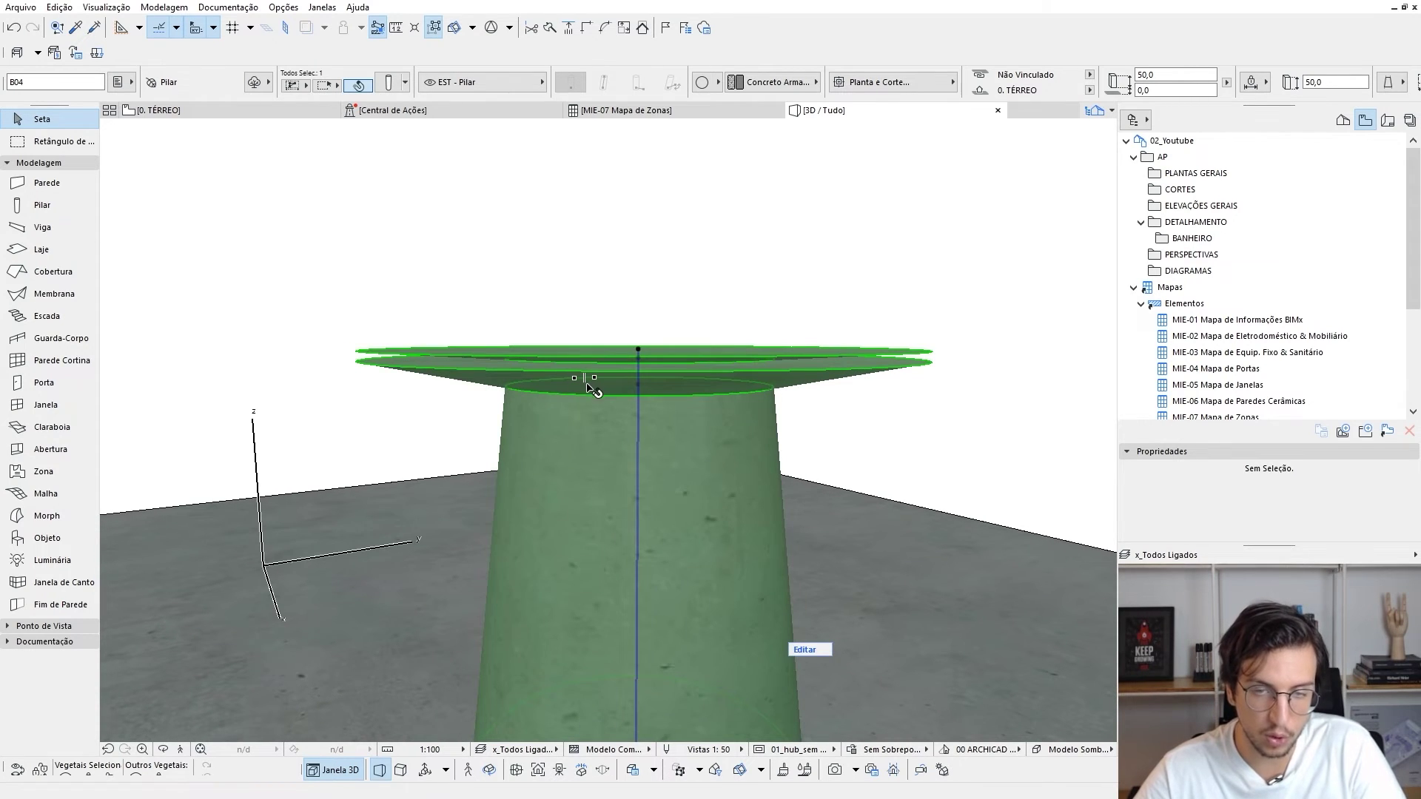
double_click(588, 384)
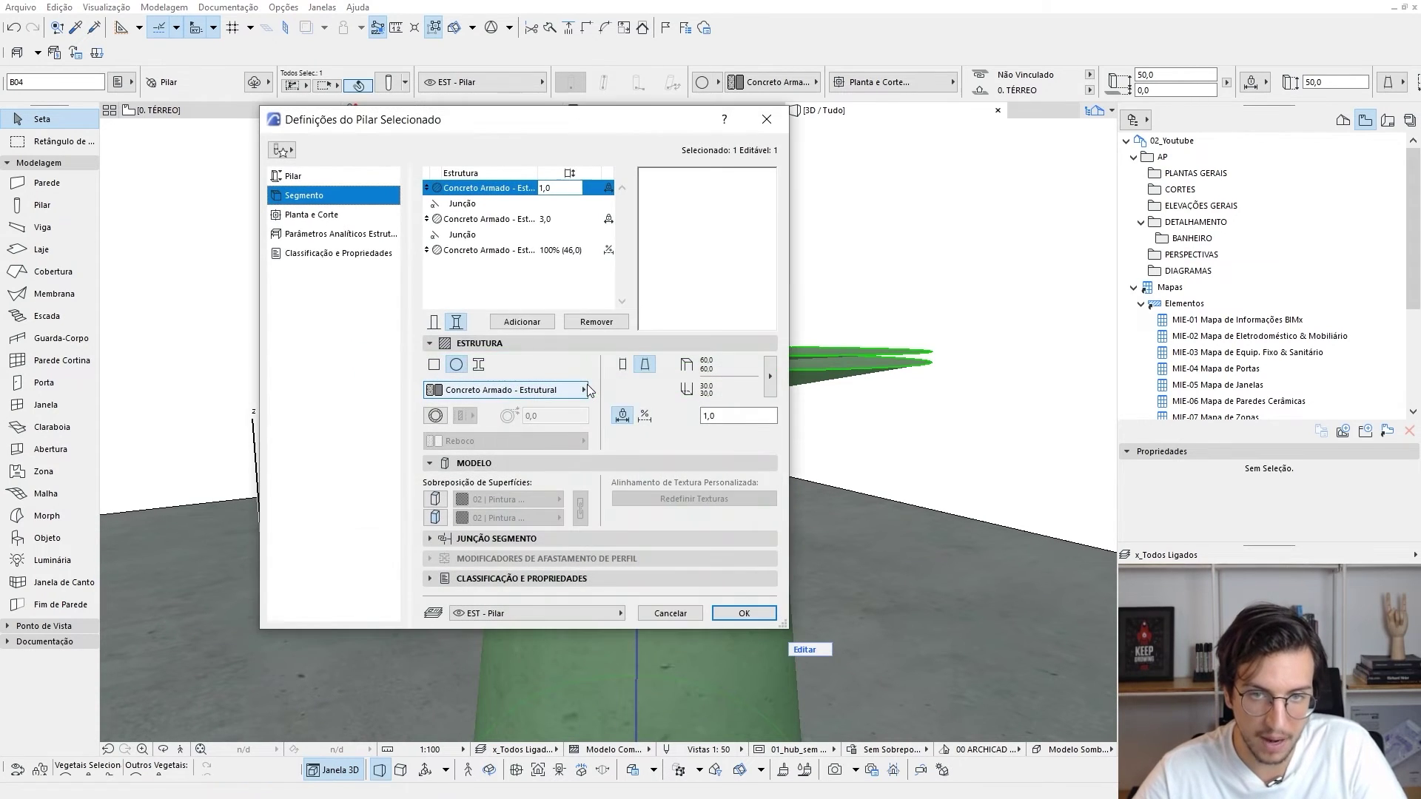
click(770, 380)
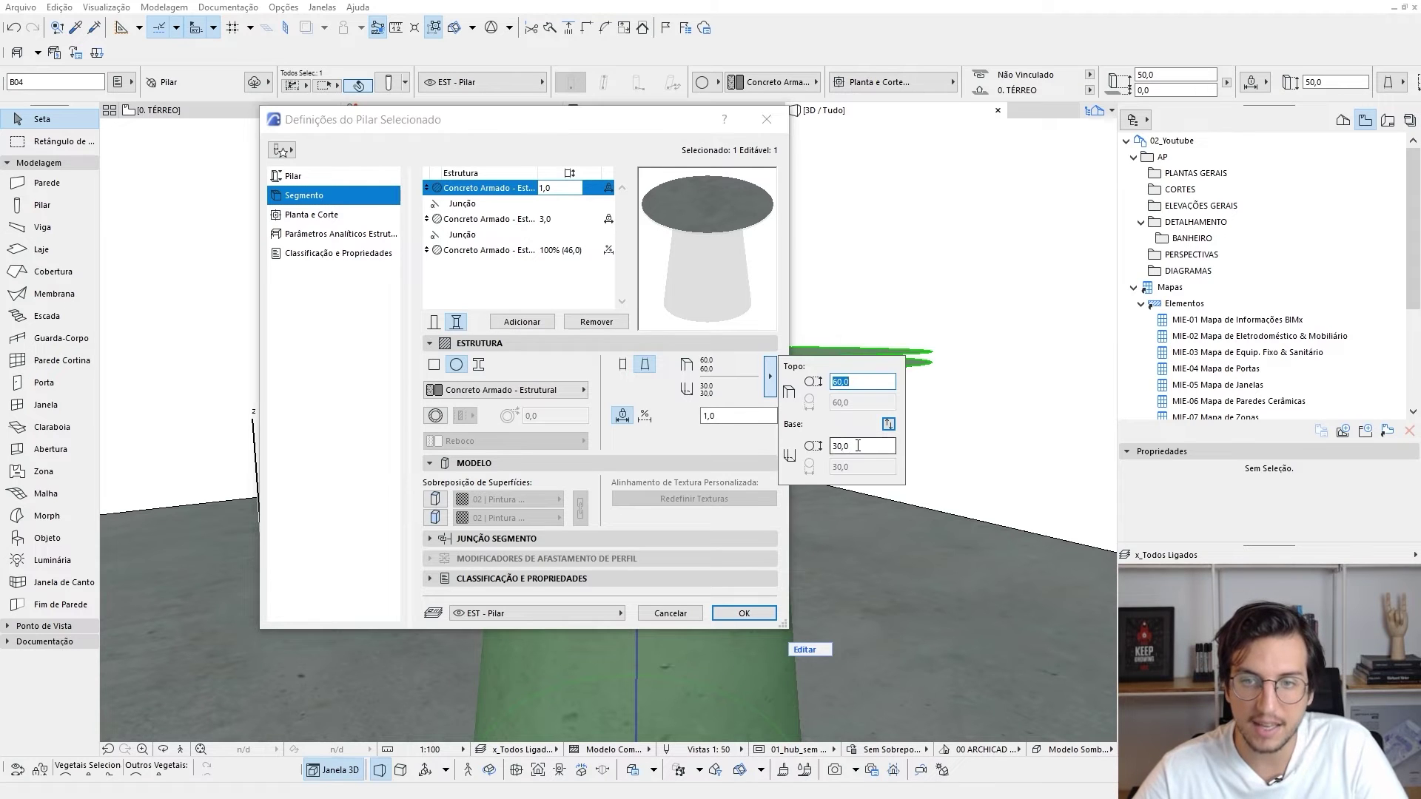
click(849, 444)
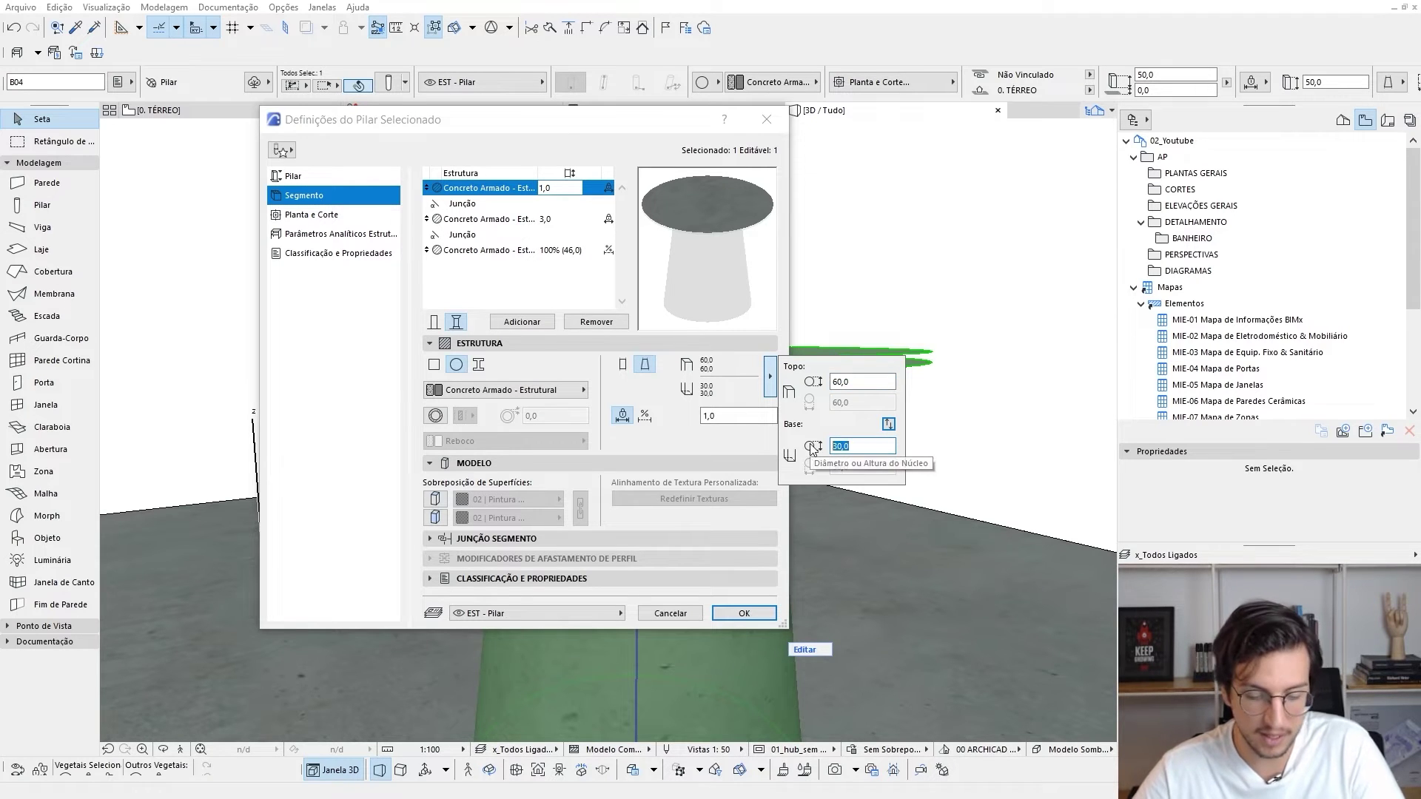
text(6)
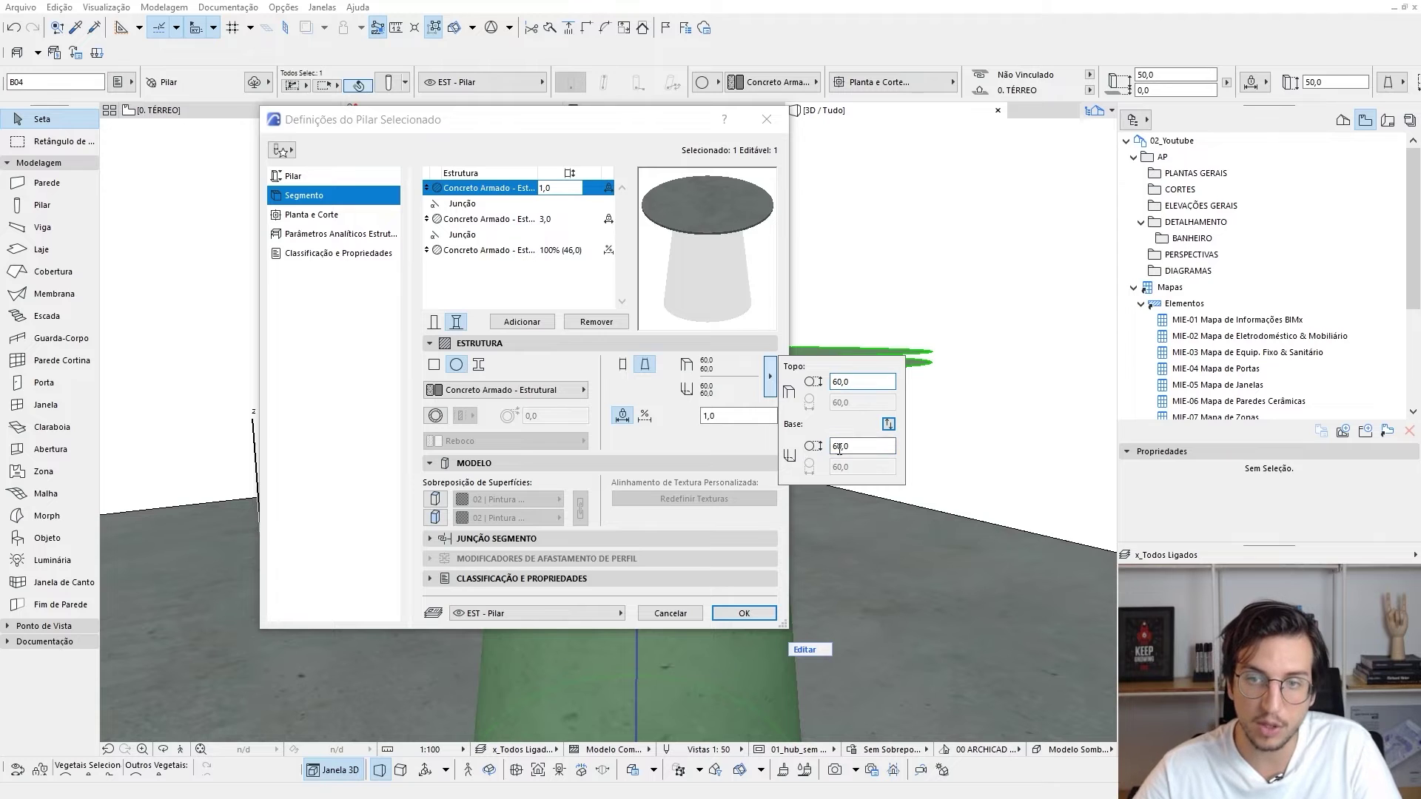
text(0)
click(844, 382)
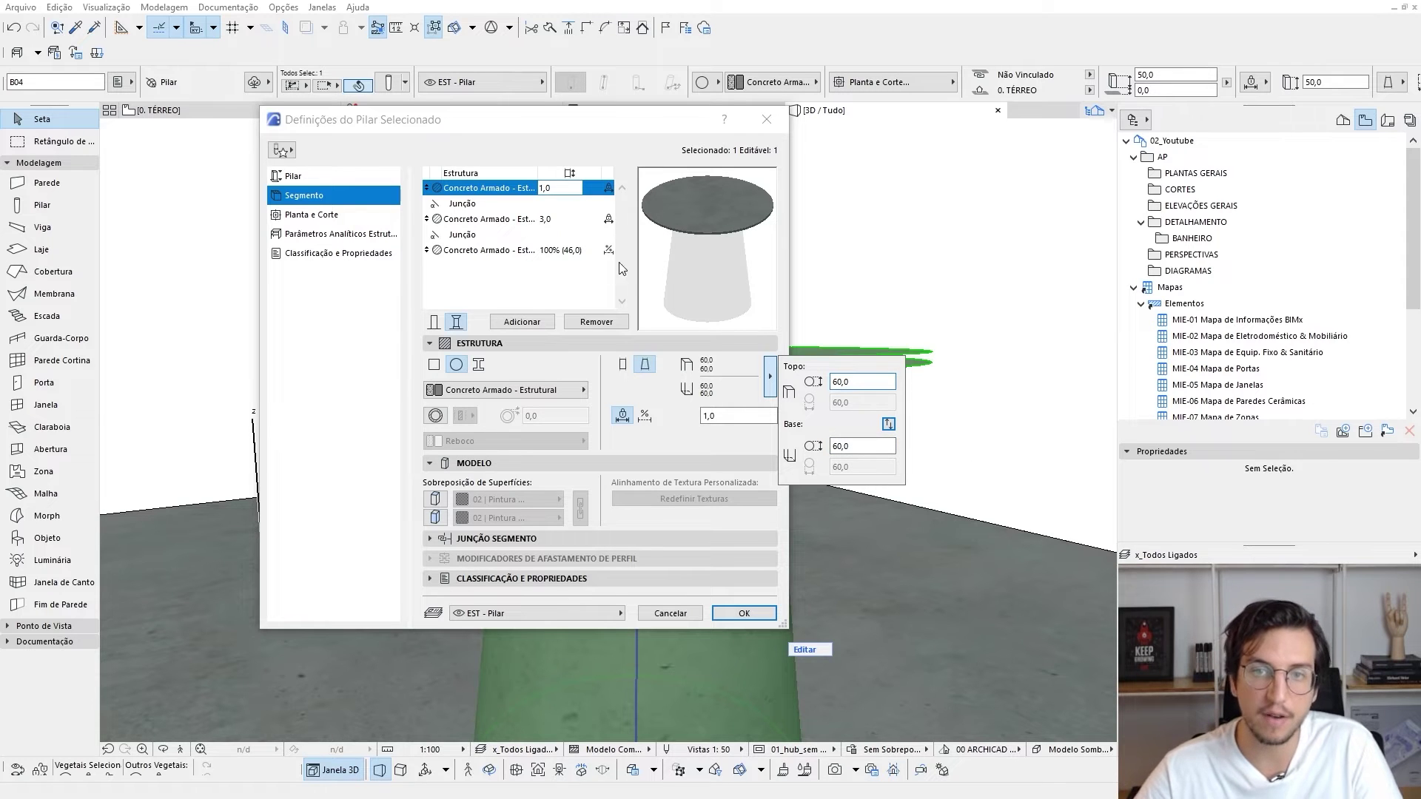
click(744, 612)
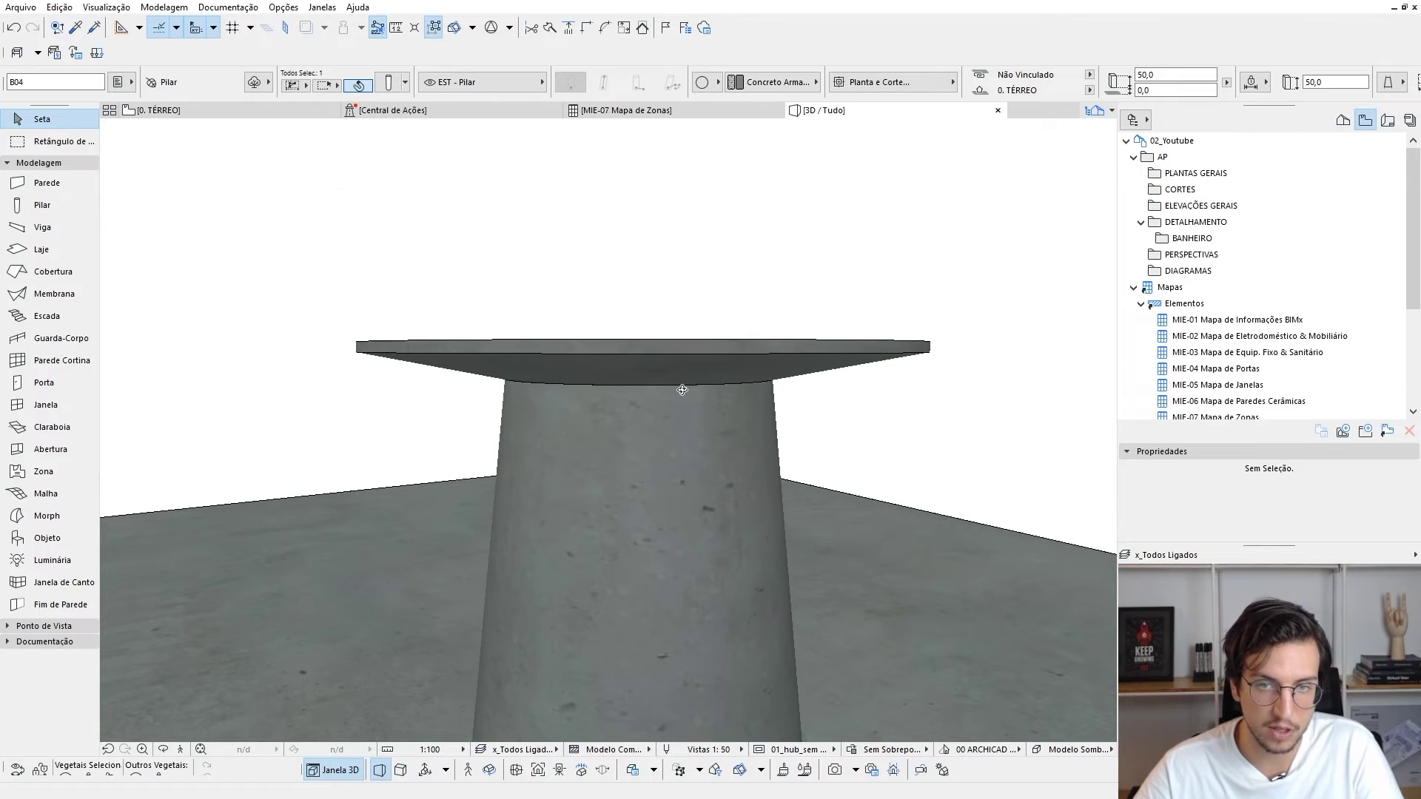
Set the topmost segment's top diameter to 62 and accept the column settings
shift+middle_drag(682, 389, 614, 394)
shift+middle_drag(672, 357, 375, 360)
shift+middle_drag(516, 384, 636, 342)
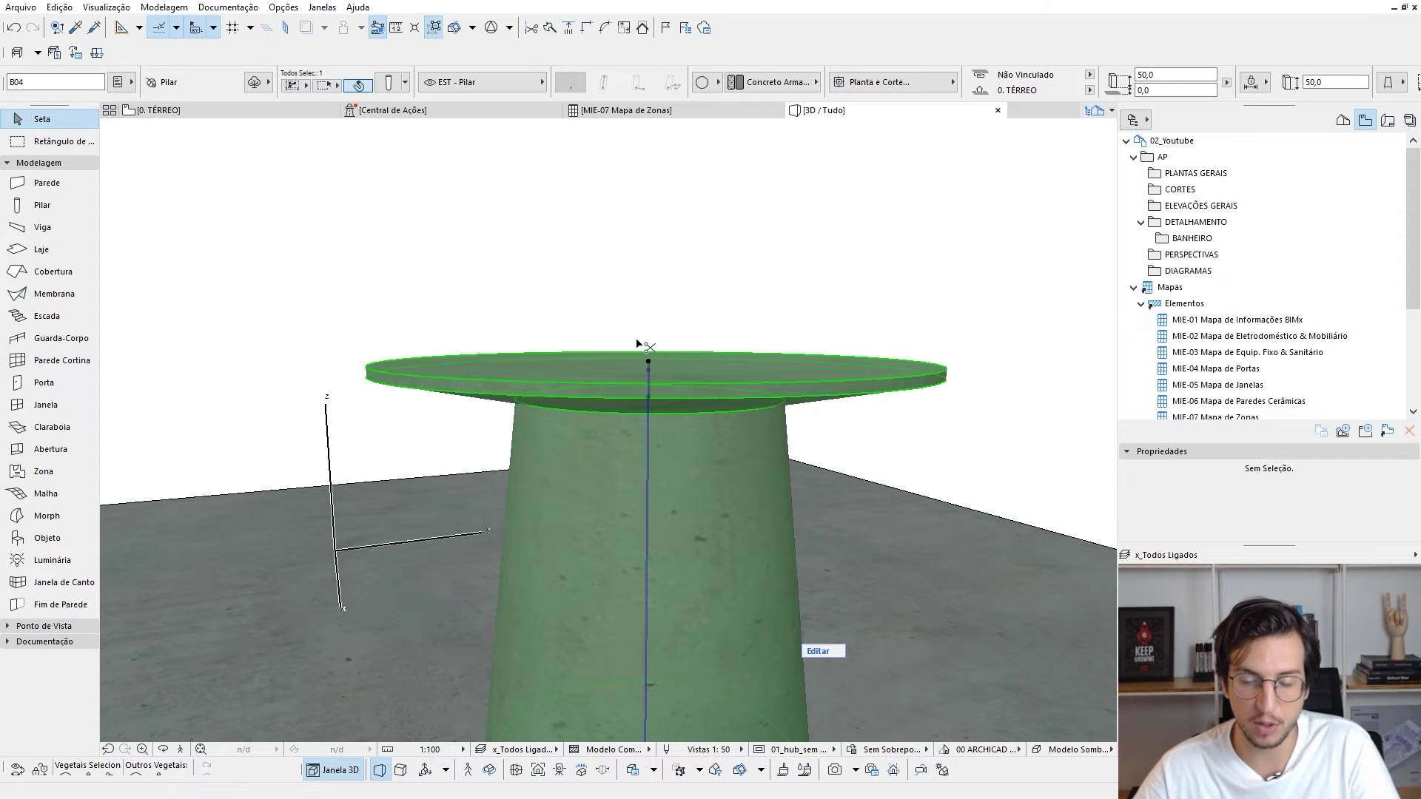
double_click(637, 341)
click(771, 378)
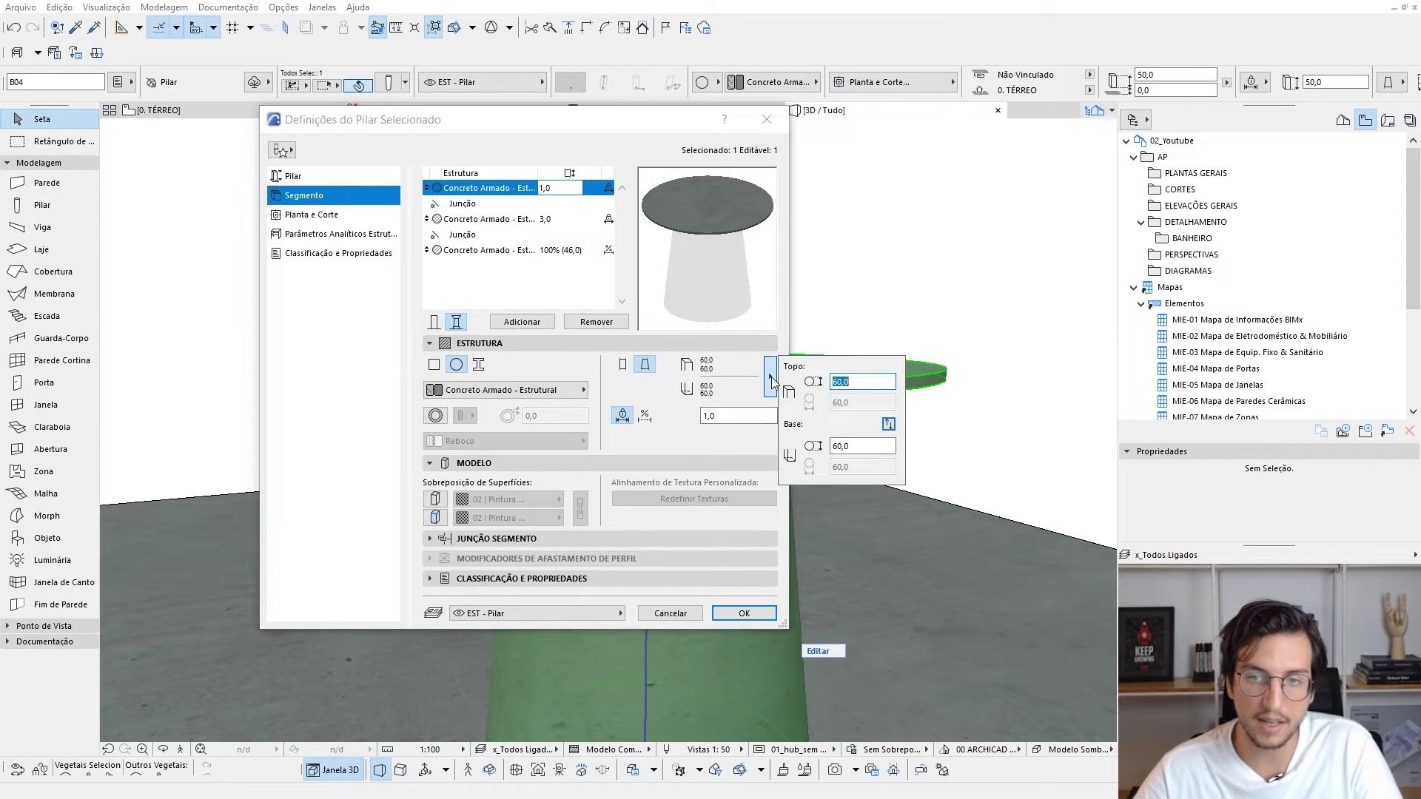
text(62)
click(858, 445)
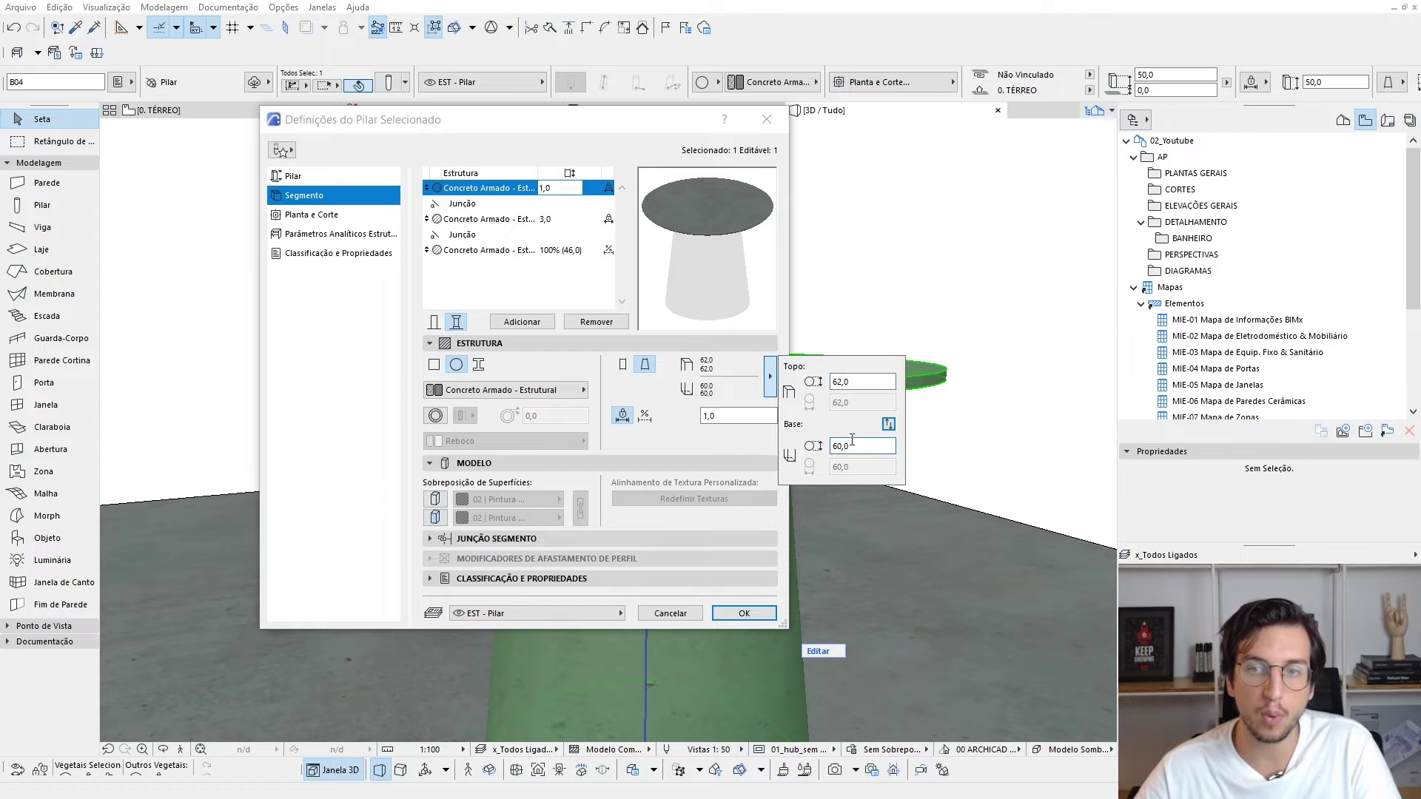
click(744, 613)
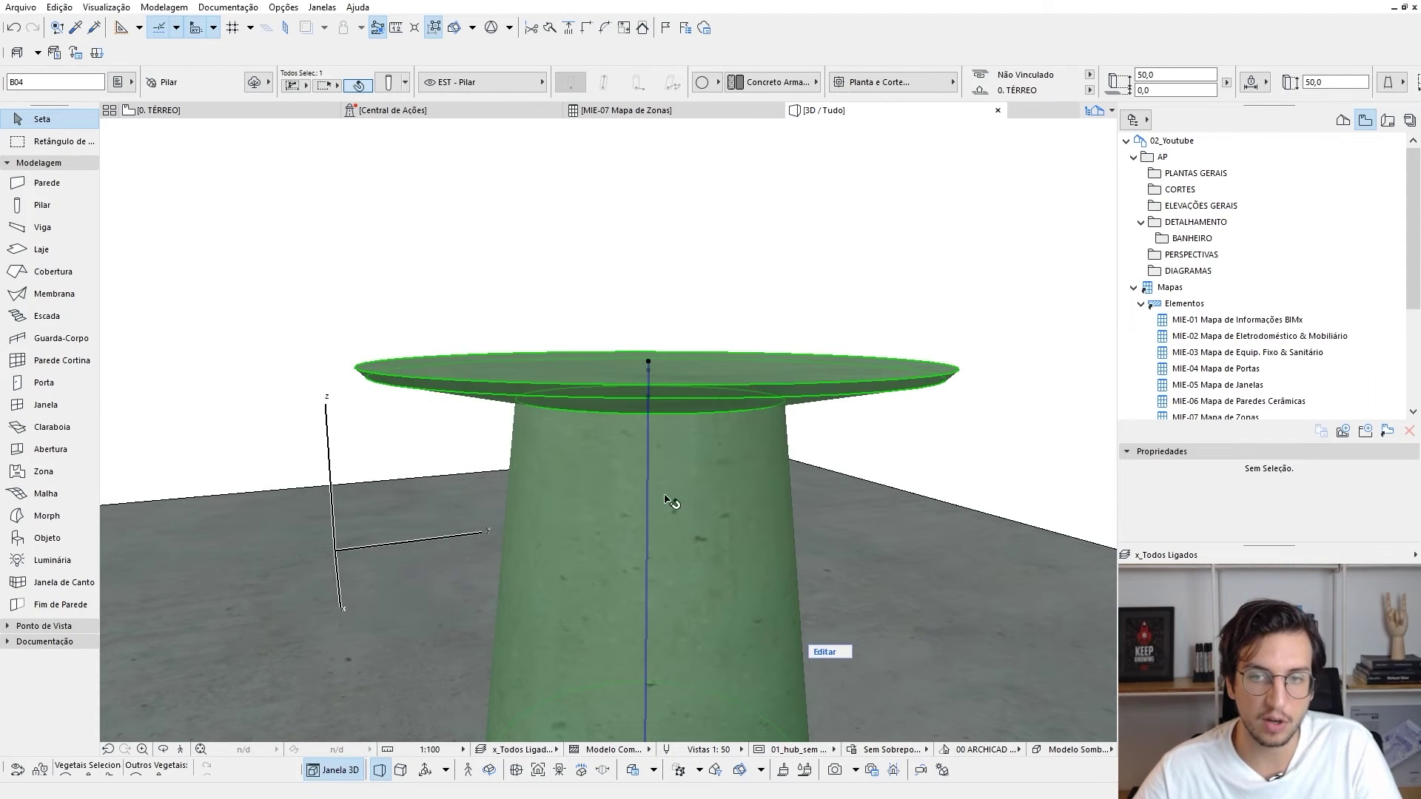
Place a copy of the table on the slab beside the original
scroll(666, 498, up, 5)
shift+middle_drag(566, 453, 570, 421)
scroll(585, 414, down, 1)
shift+middle_drag(544, 502, 529, 501)
key(ctrl+d)
click(525, 498)
click(734, 541)
shift+middle_drag(734, 541, 719, 463)
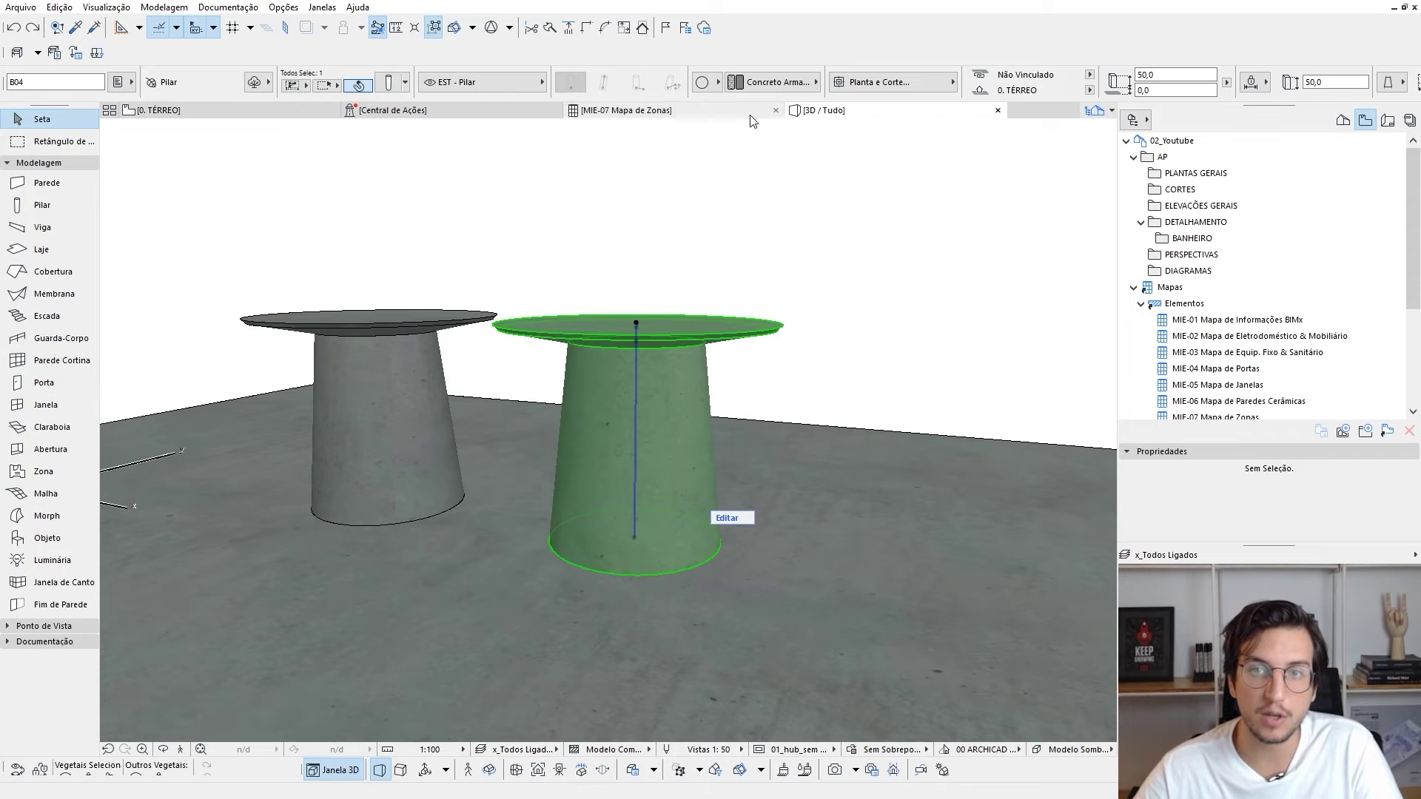
Change the building material of the copied table to Madeira
click(770, 83)
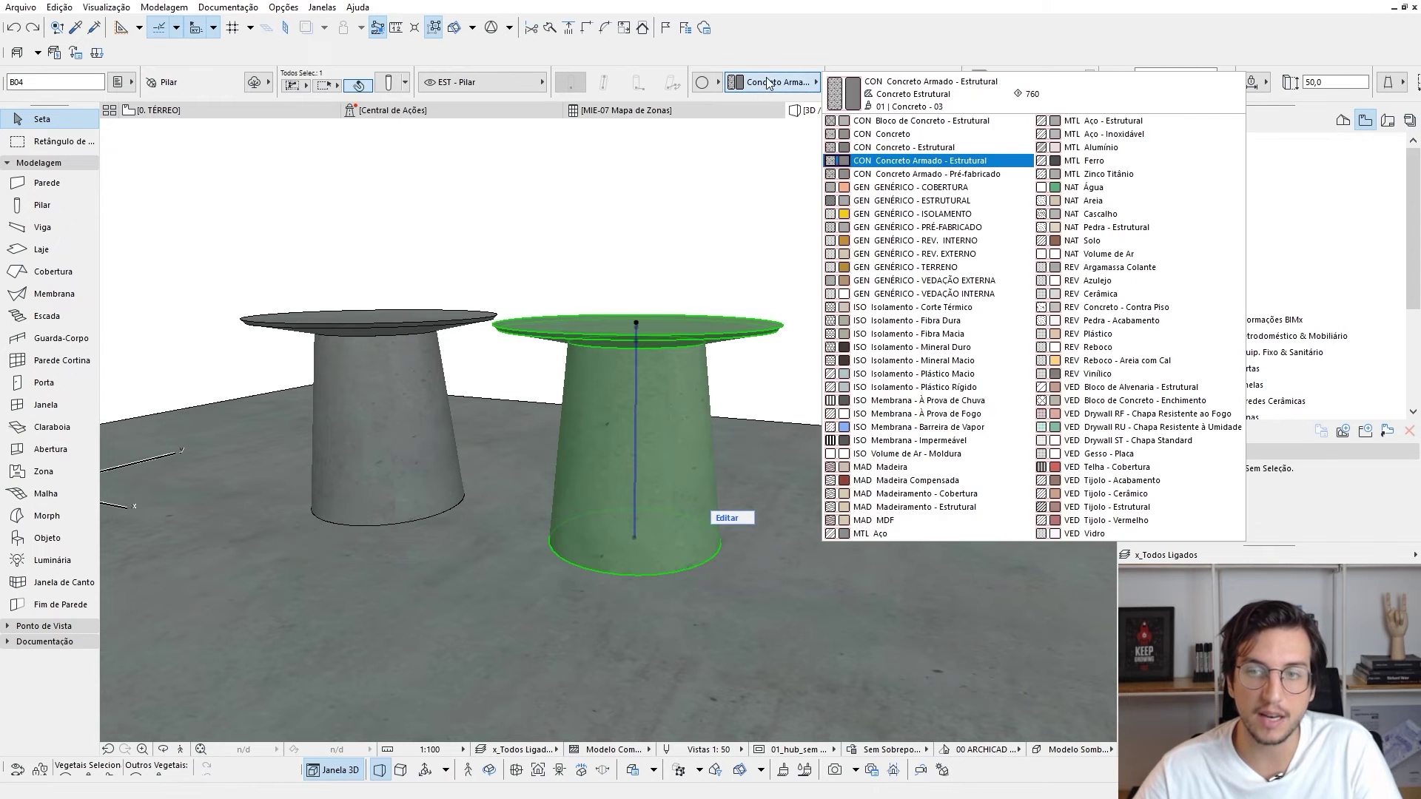
click(879, 467)
shift+middle_drag(634, 400, 687, 442)
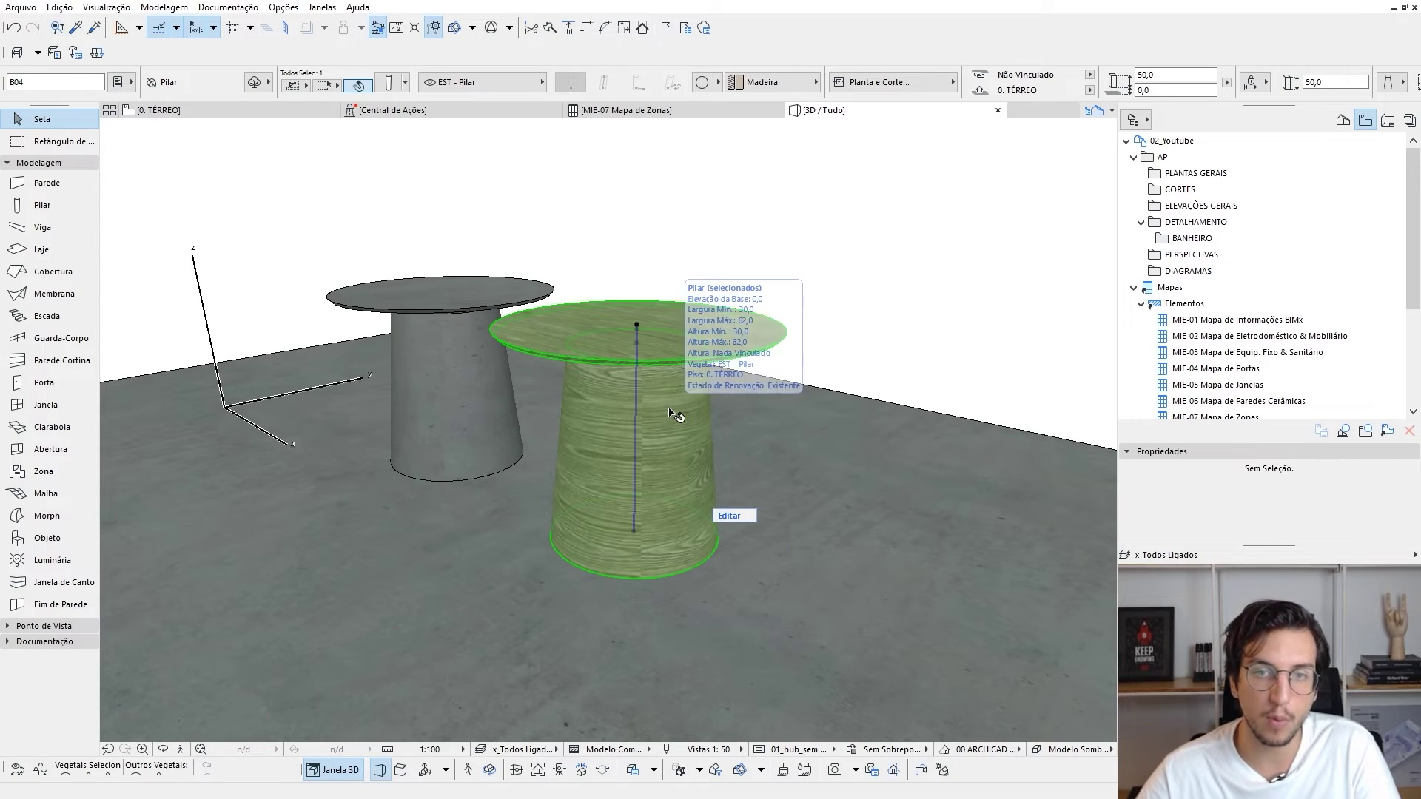
Set the copied table's bottom segment to the Concreto Armado - Estrutural material and accept the column settings
double_click(670, 409)
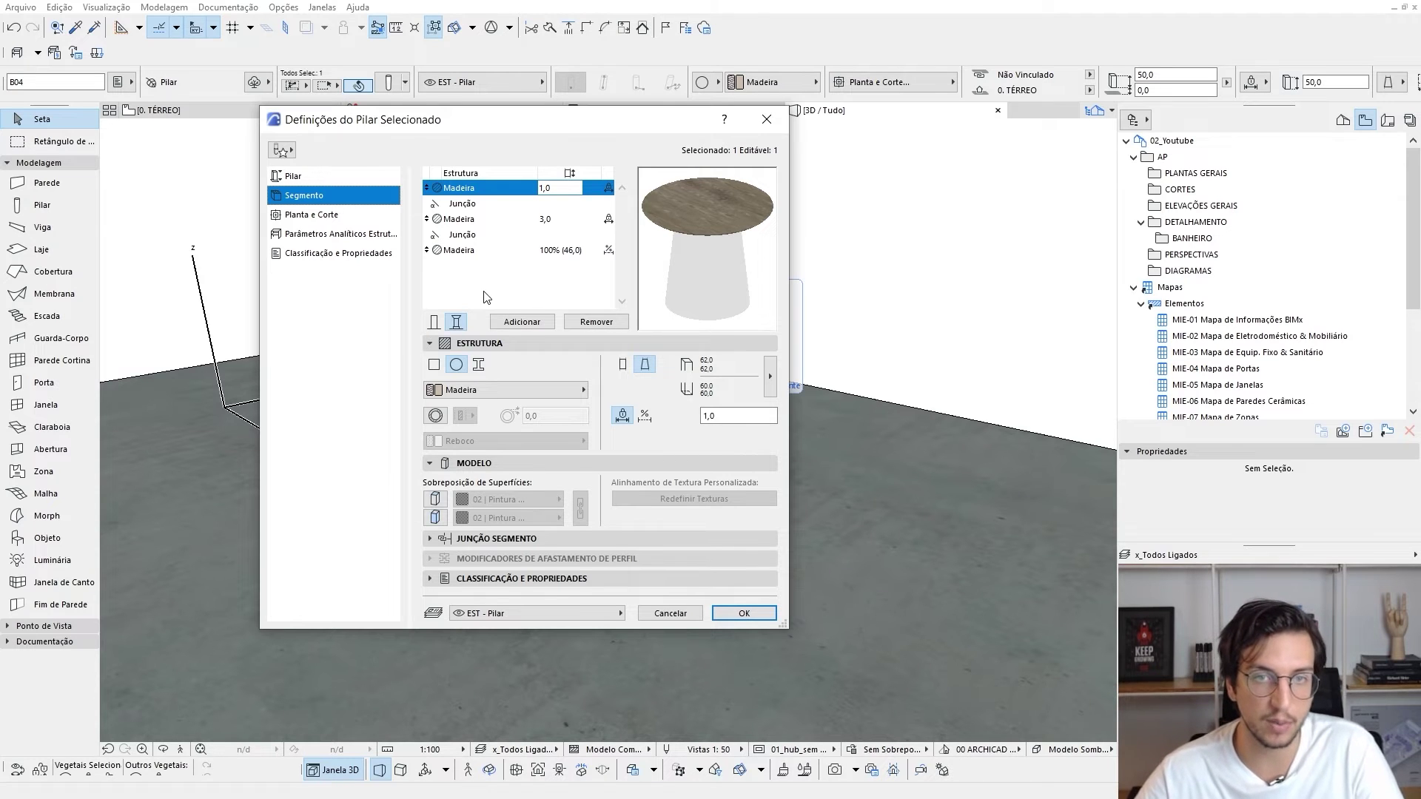
click(472, 252)
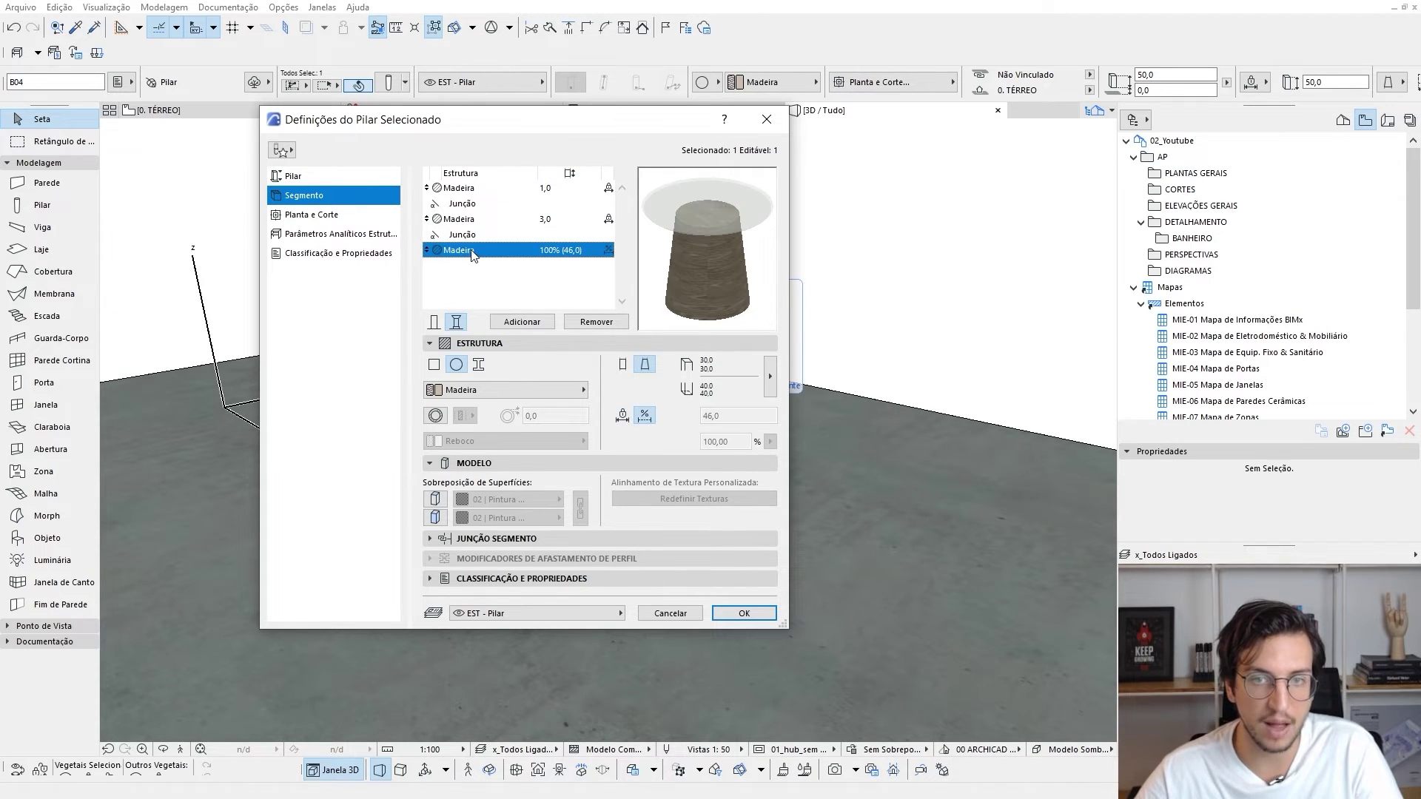
click(490, 386)
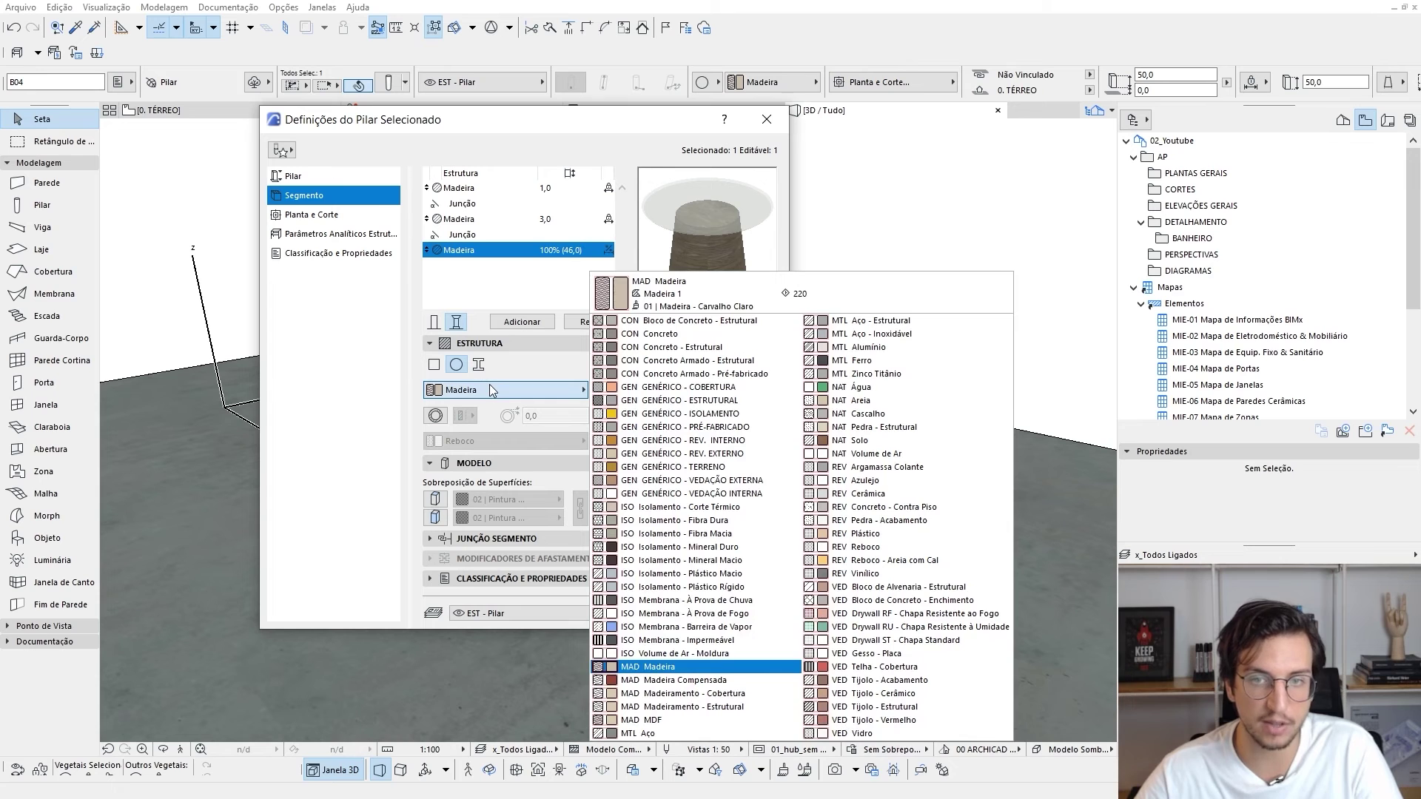
click(688, 360)
click(477, 219)
click(477, 194)
click(741, 612)
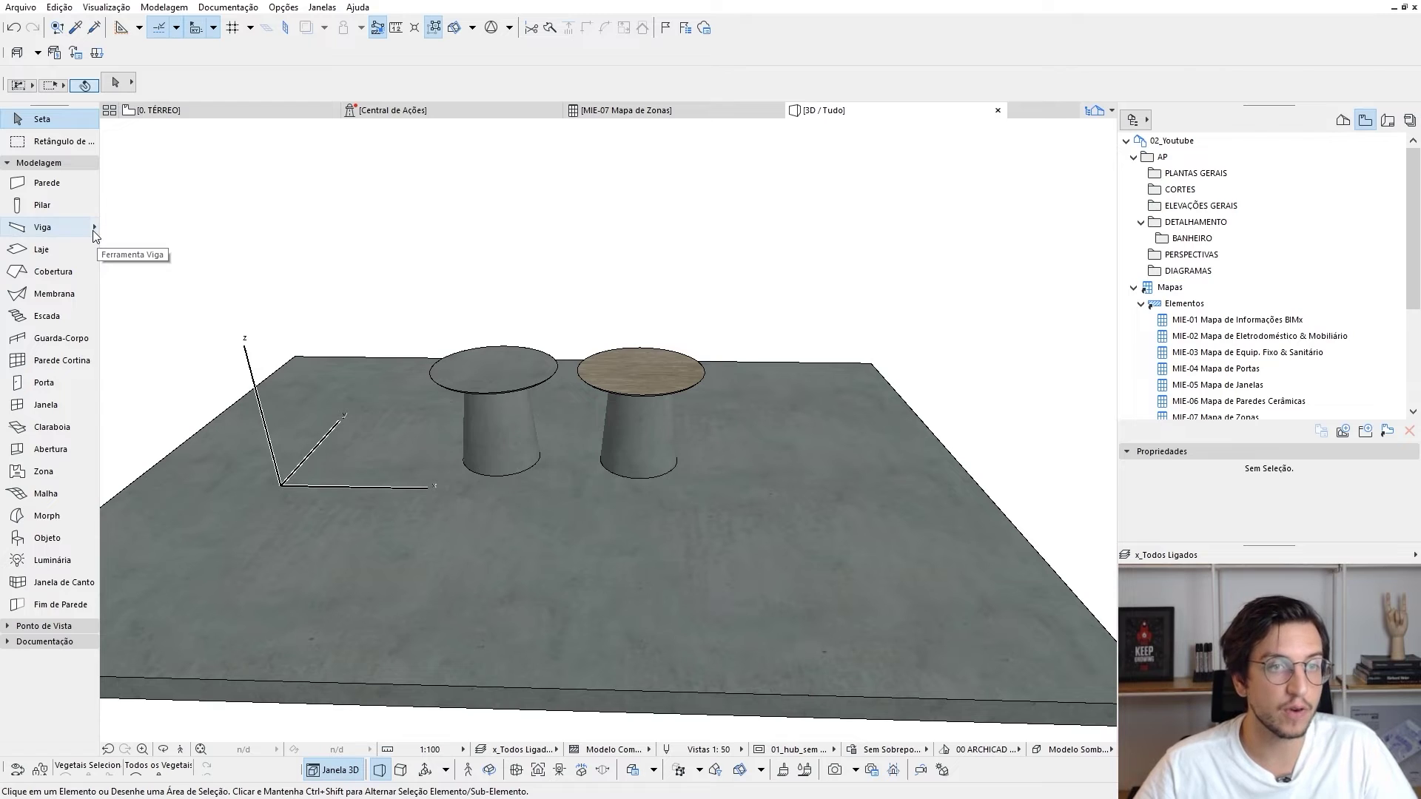
Load the beam favourite Viga Retangular Concreto Armado 19X50cm and open the segment page of the default beam settings
click(92, 229)
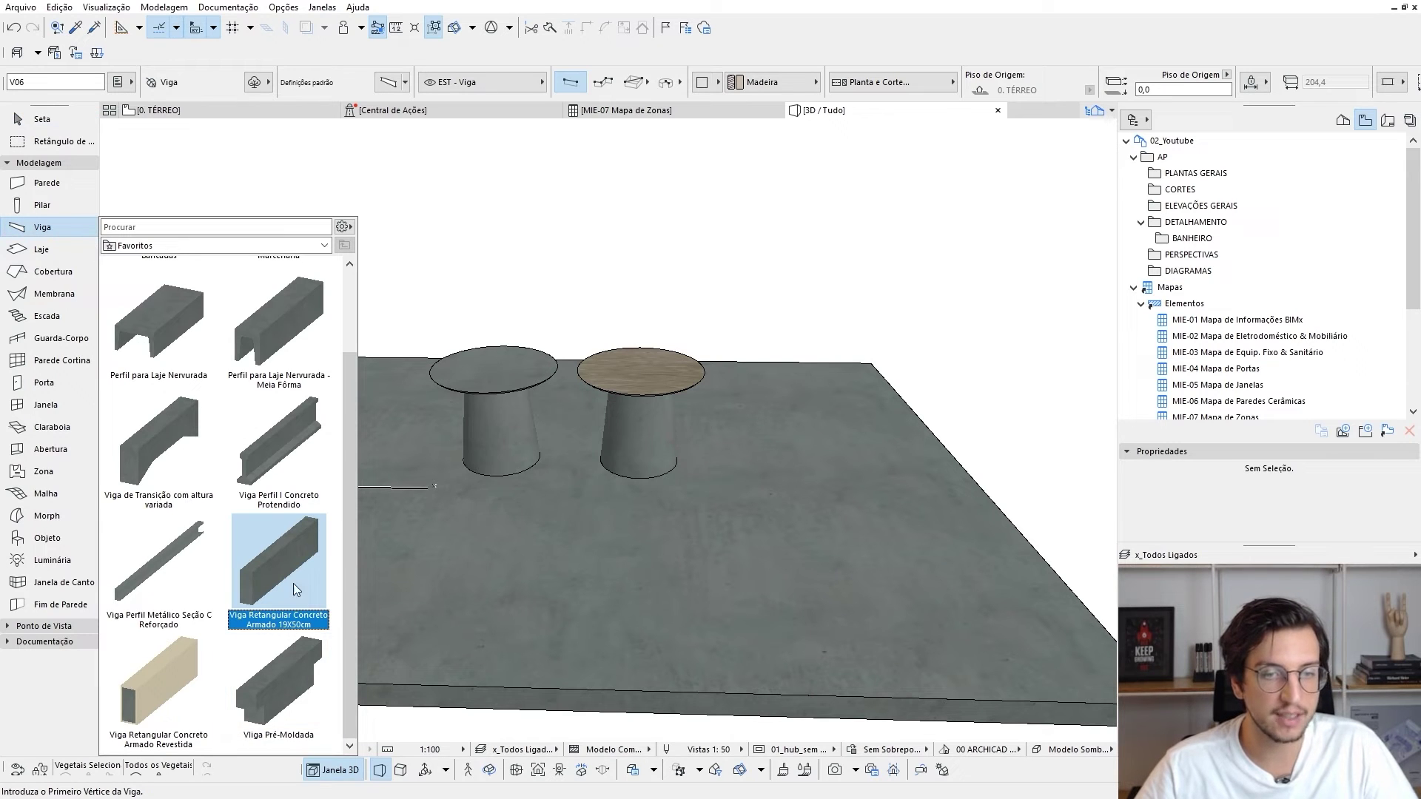
double_click(297, 554)
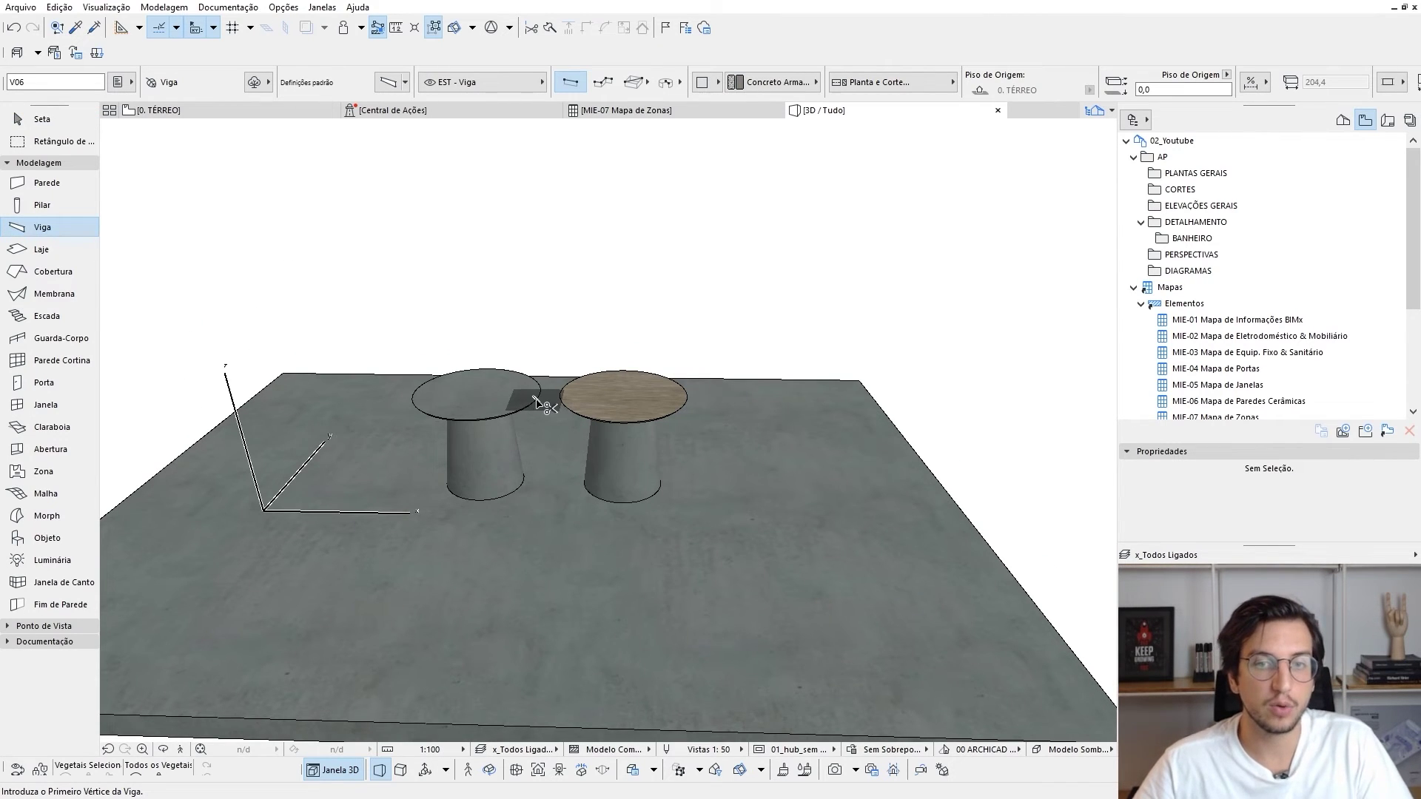
key(ctrl+t)
drag(715, 192, 540, 150)
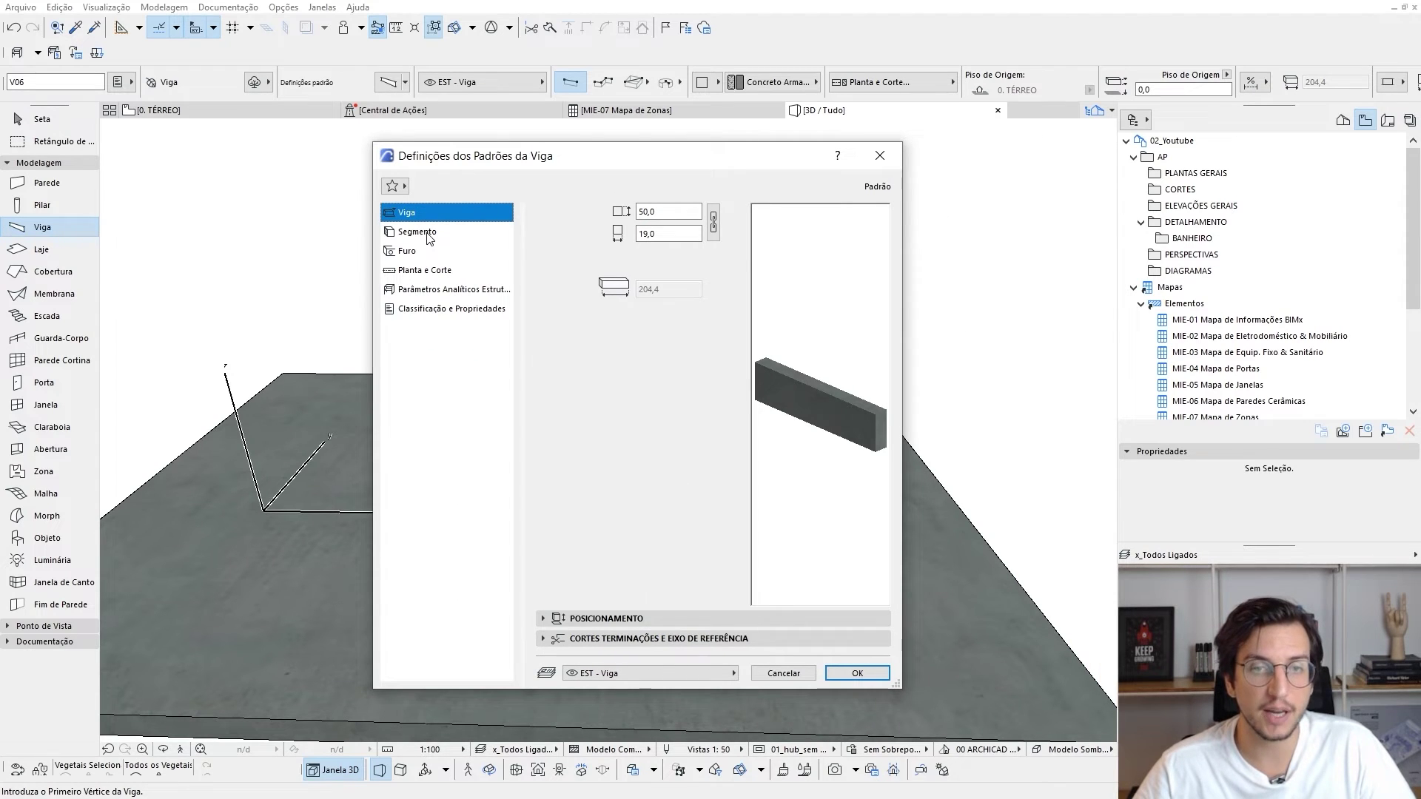
click(419, 233)
drag(683, 169, 620, 165)
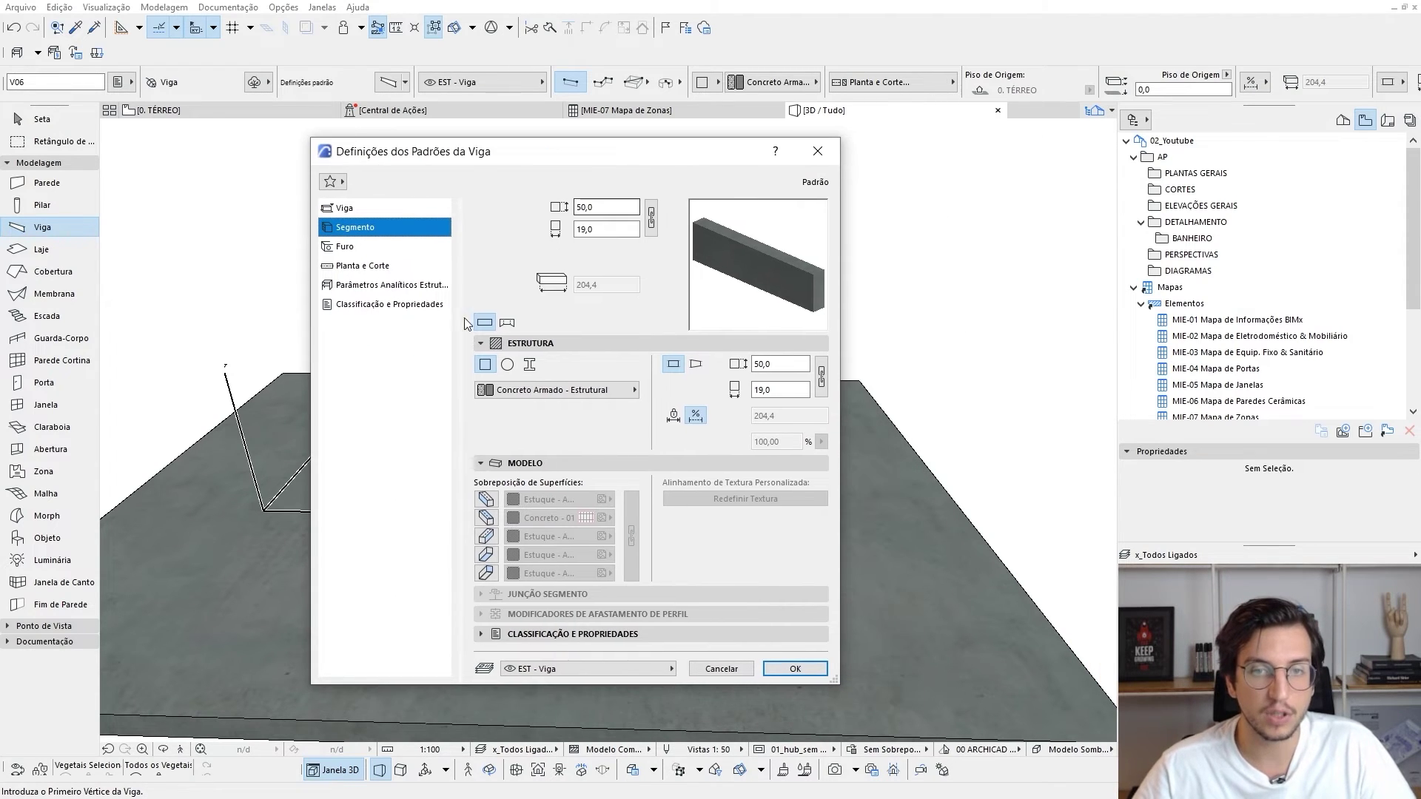
Make the default beam multi-segmented and set its first segment to a fixed length of 2 cm and a height of 70 cm
click(508, 324)
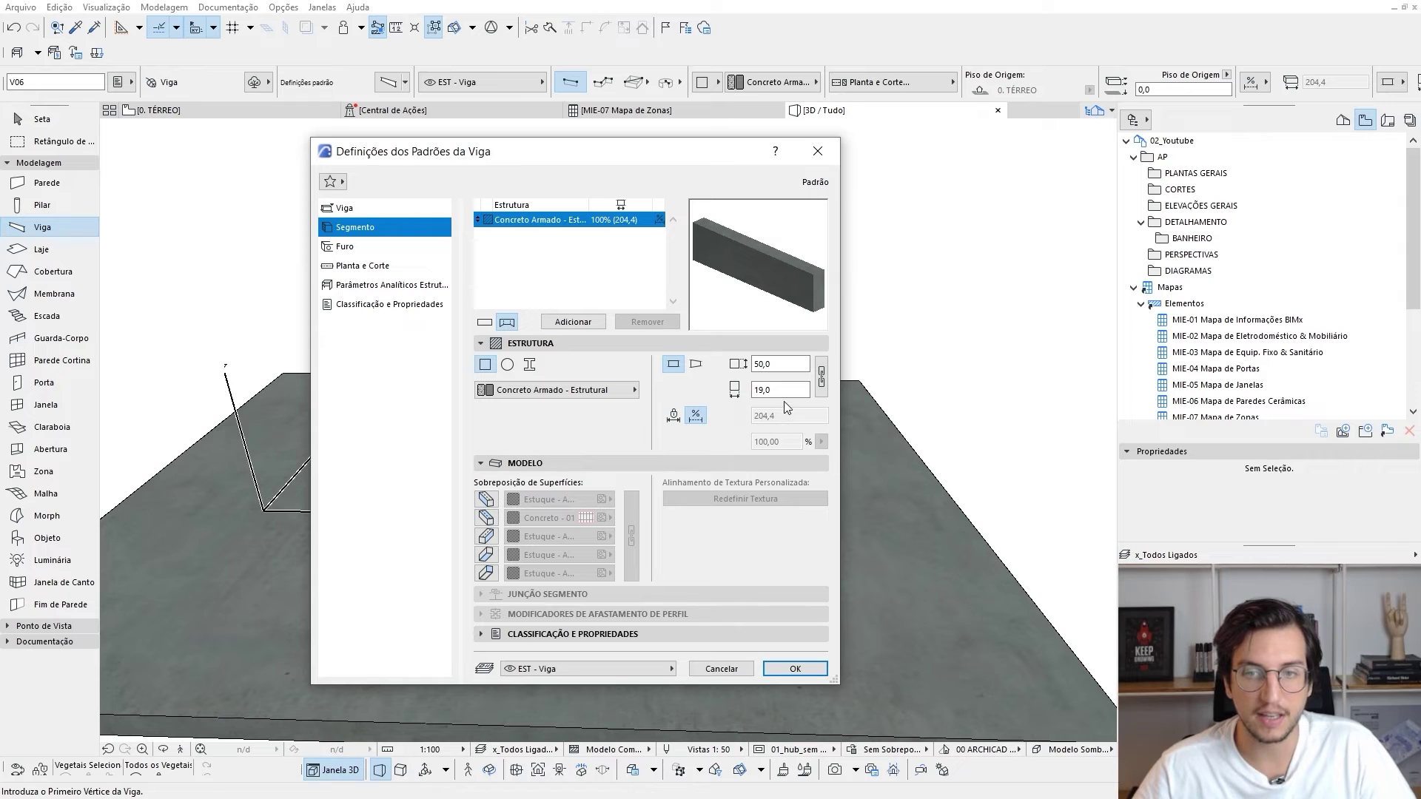
click(673, 417)
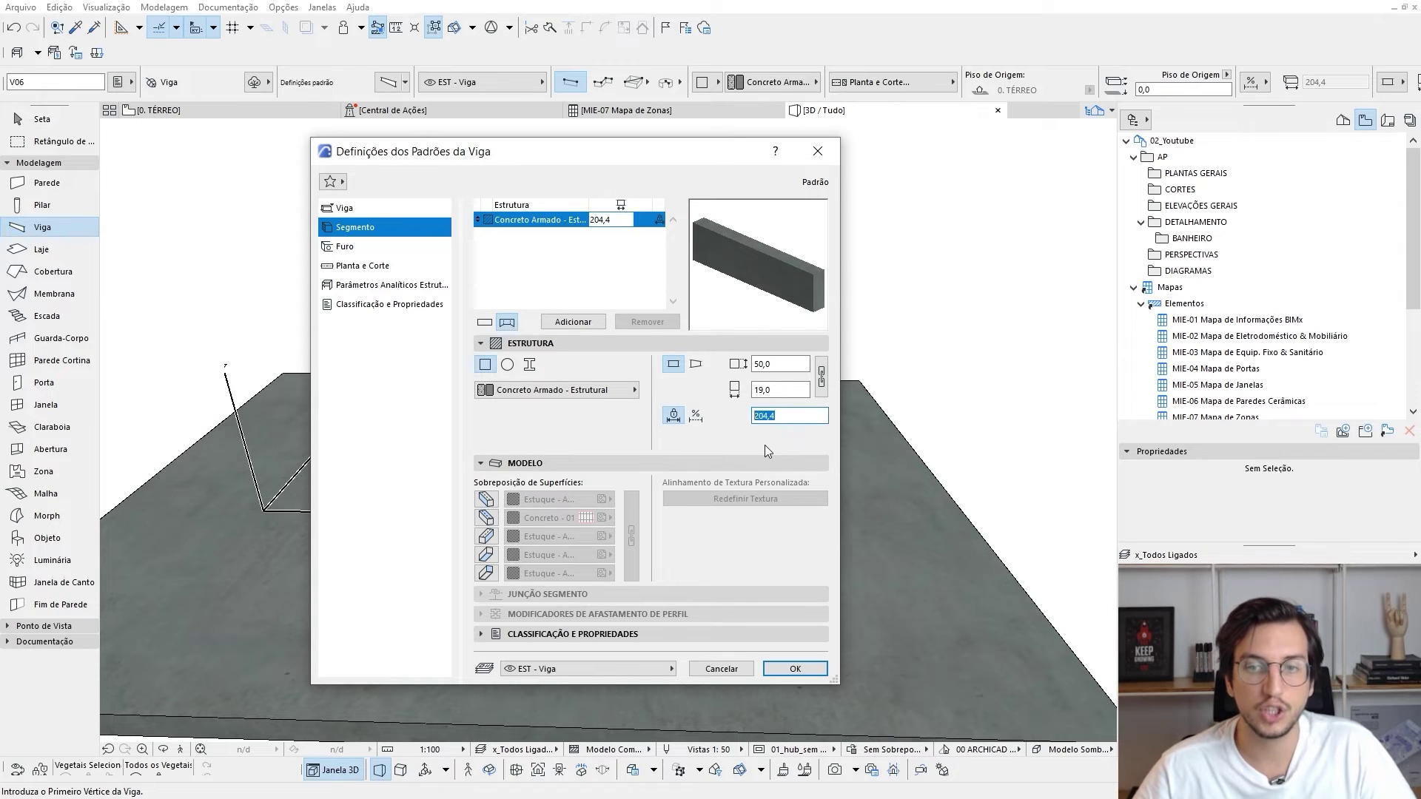
text(2,0)
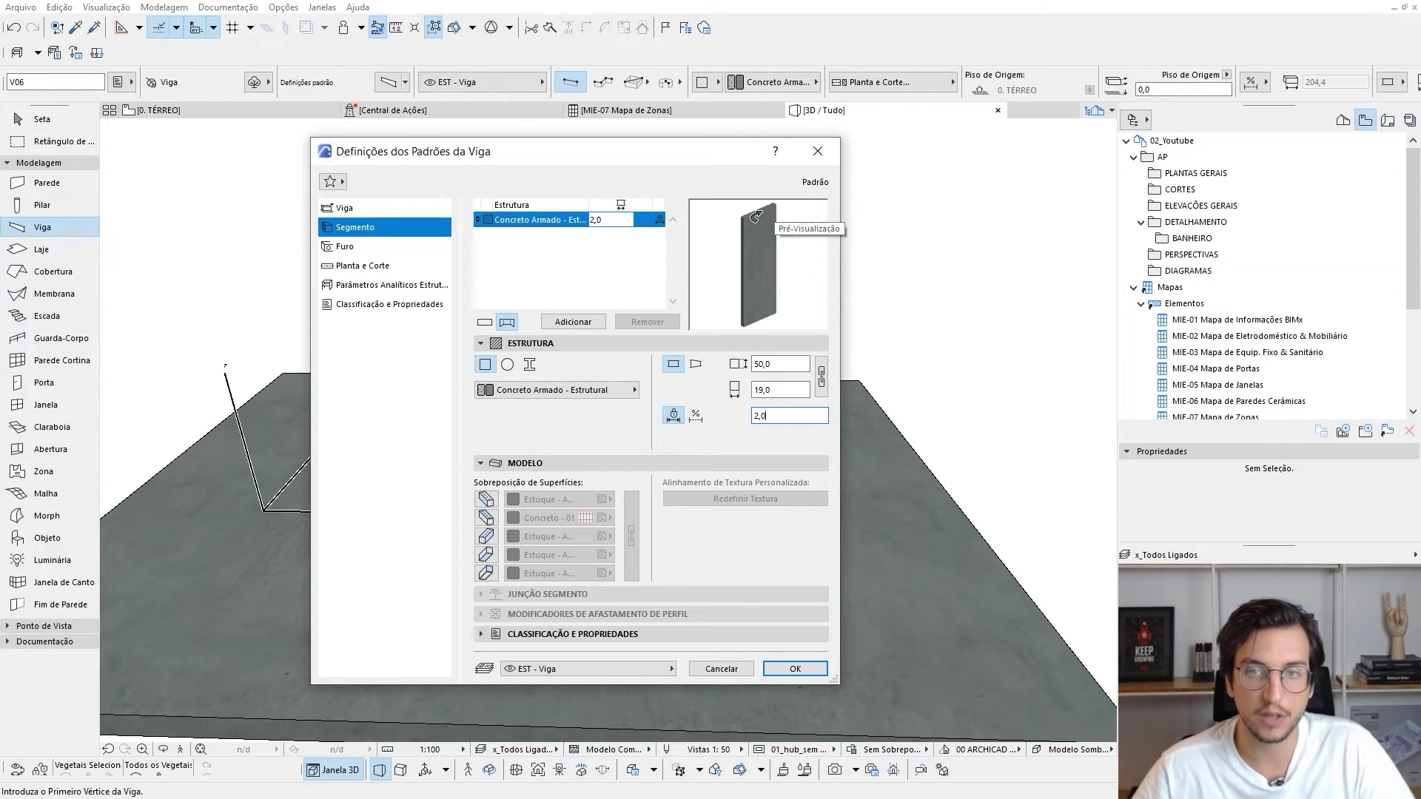
key(Tab)
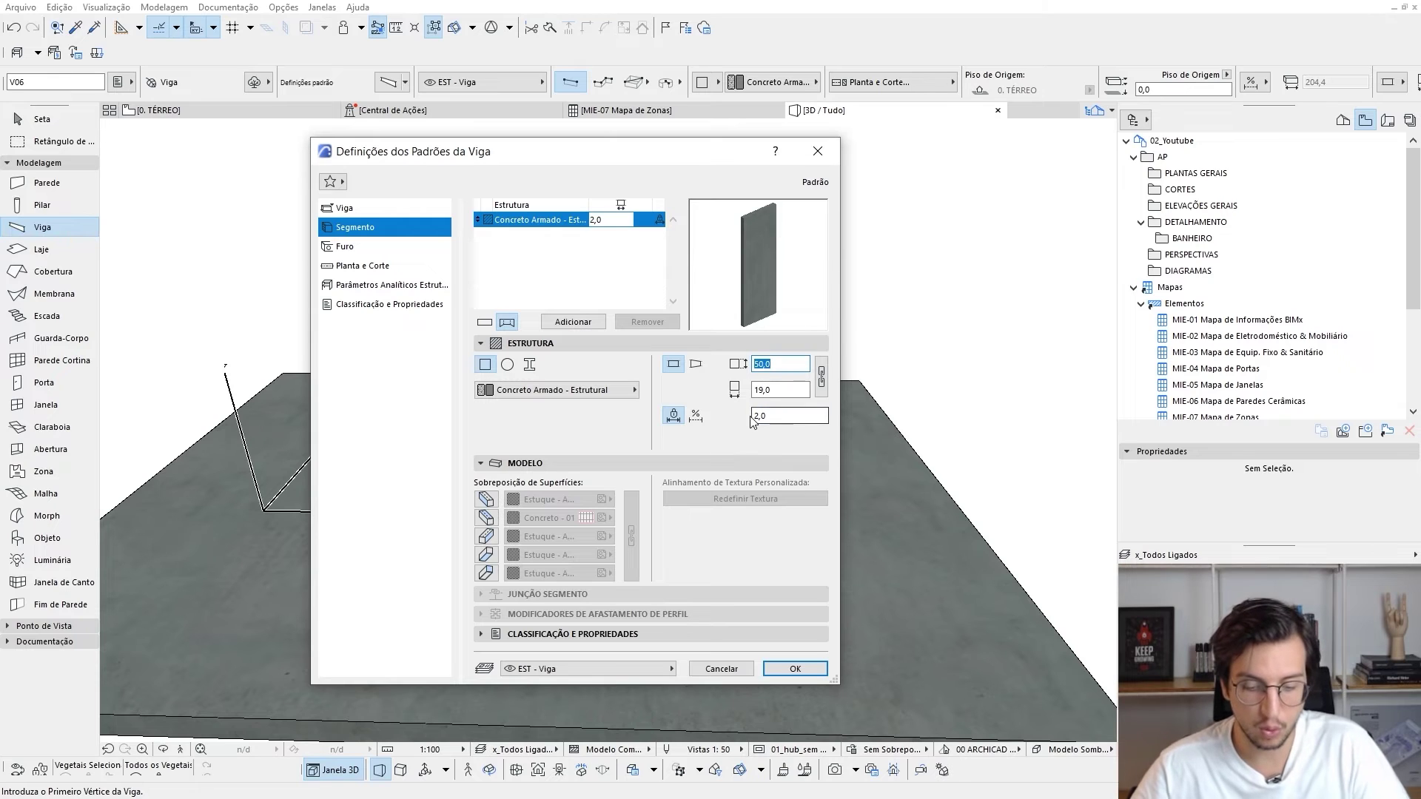
text(70)
key(Tab)
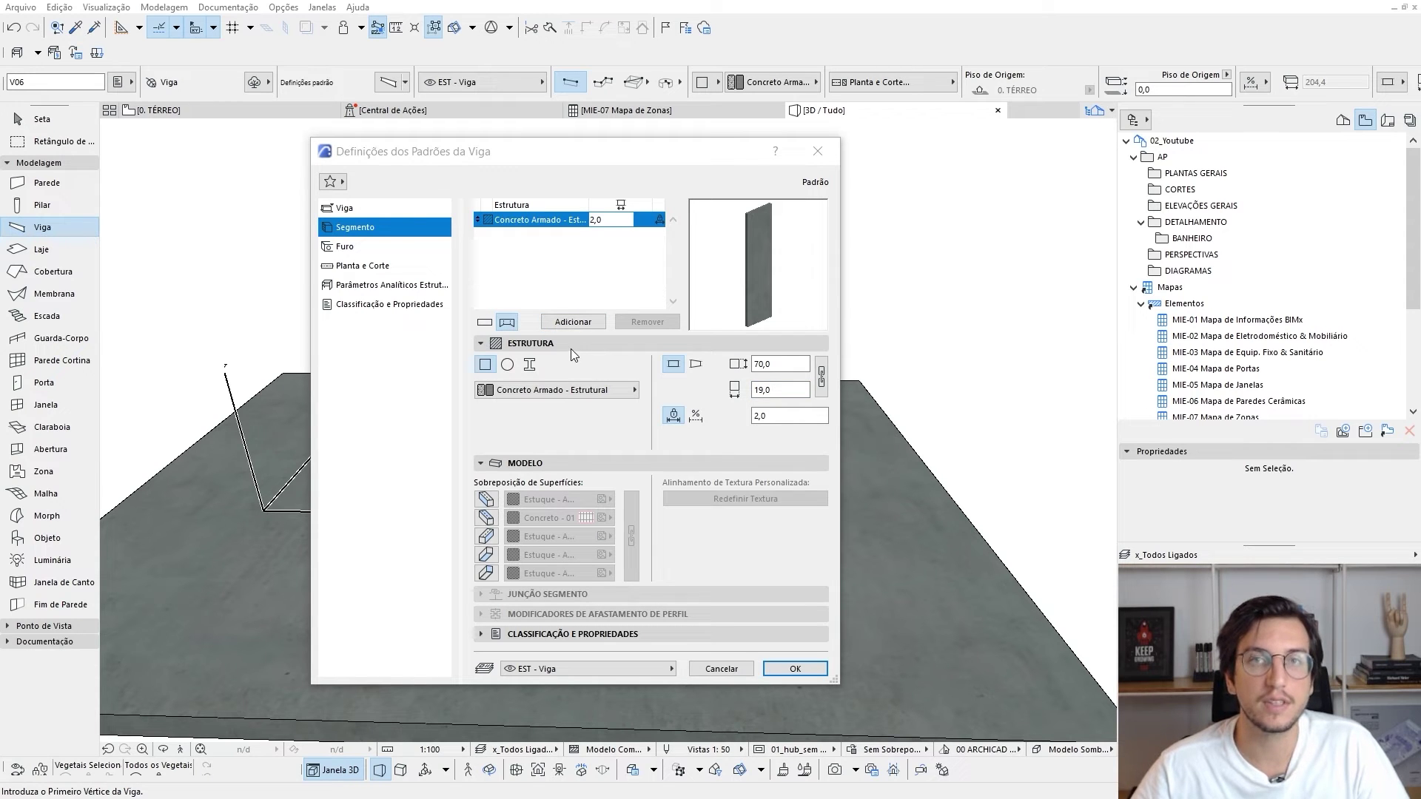
Add a second beam segment with proportional length and set its height to 2 cm
click(576, 322)
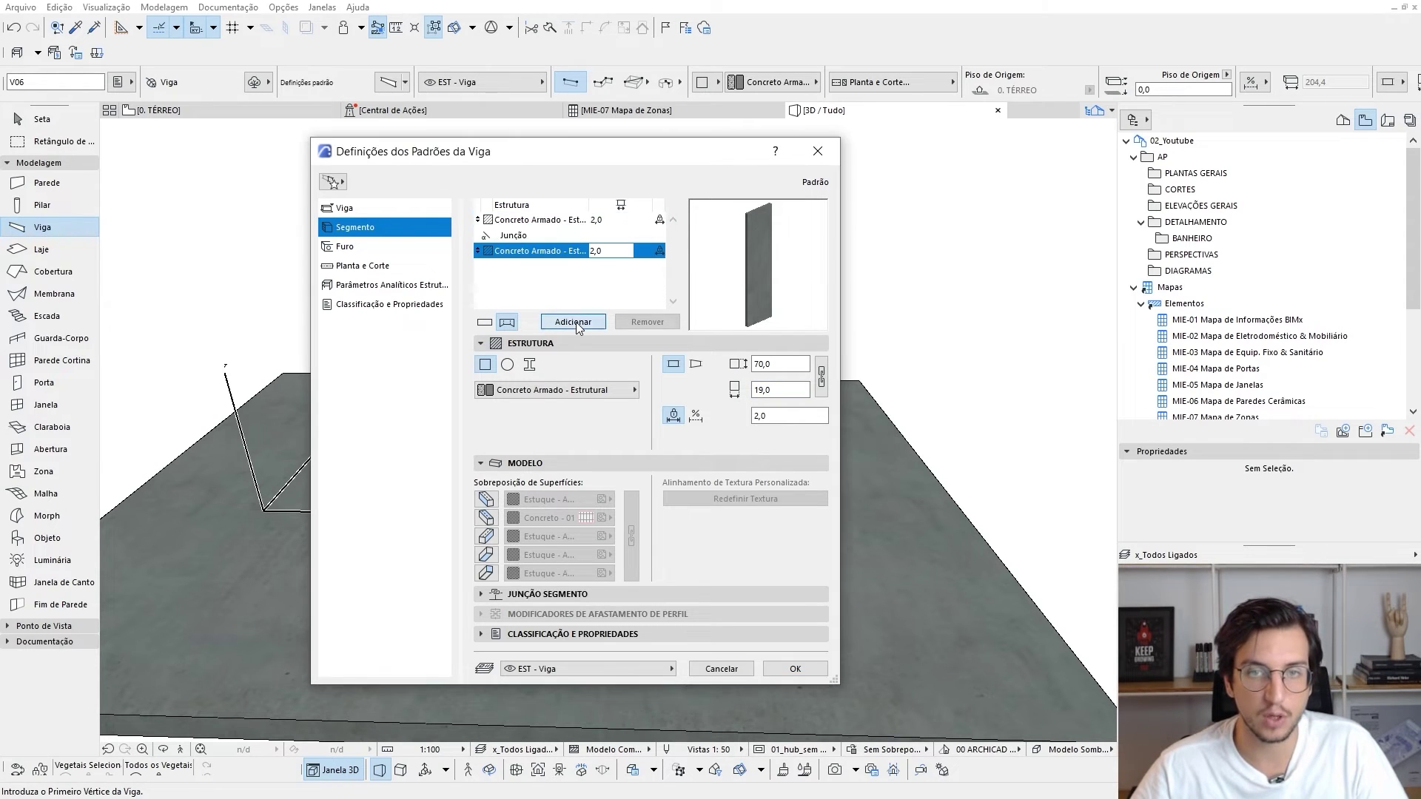
double_click(782, 416)
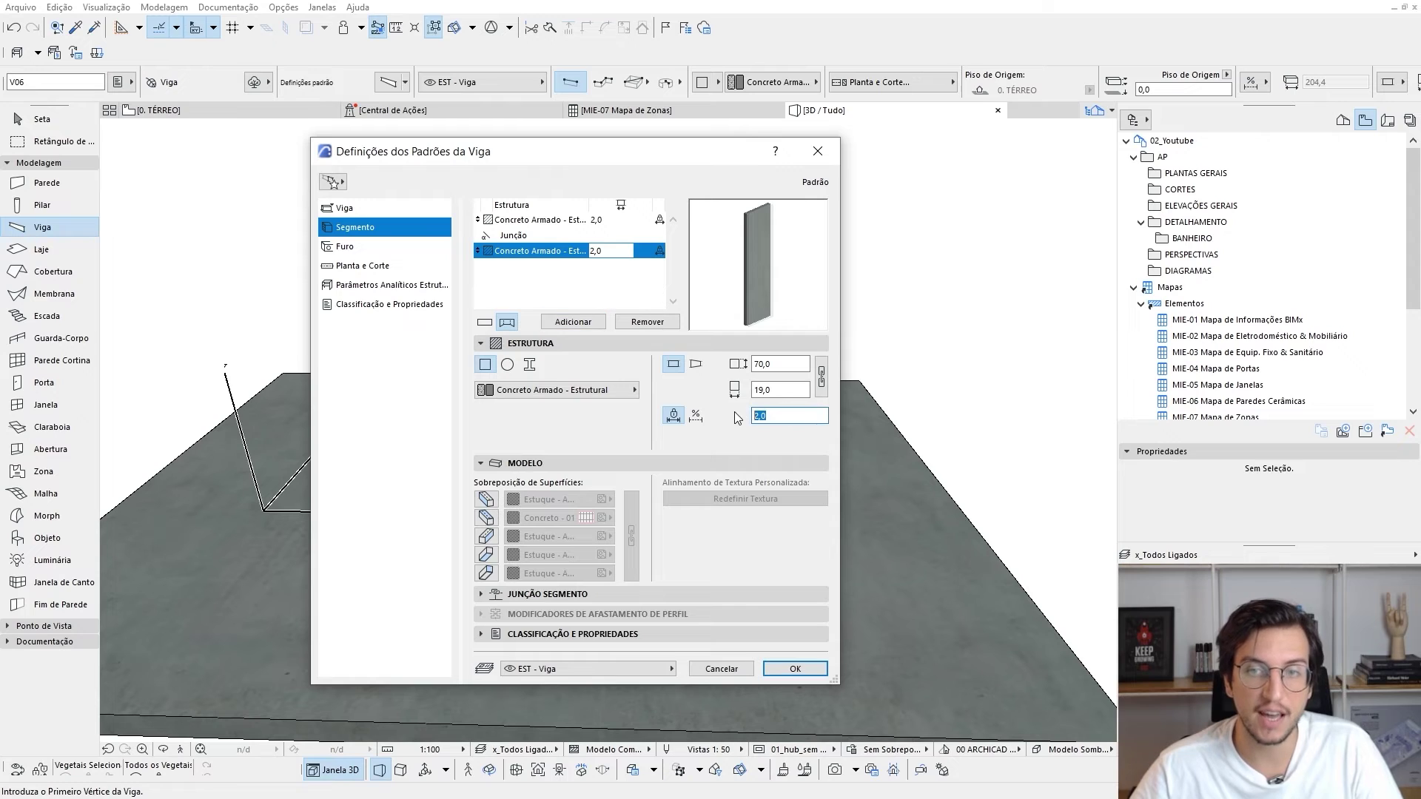
text(100,0)
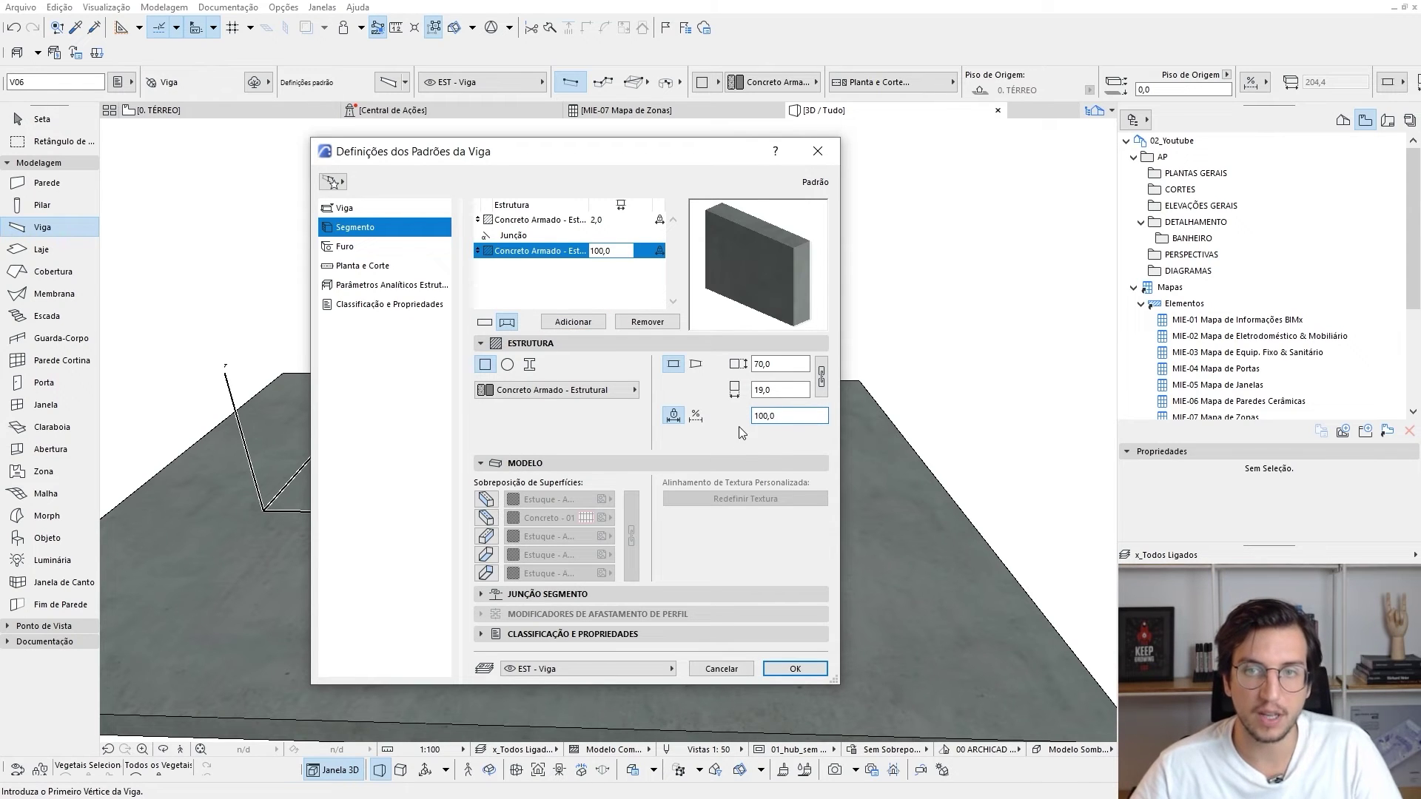
click(697, 416)
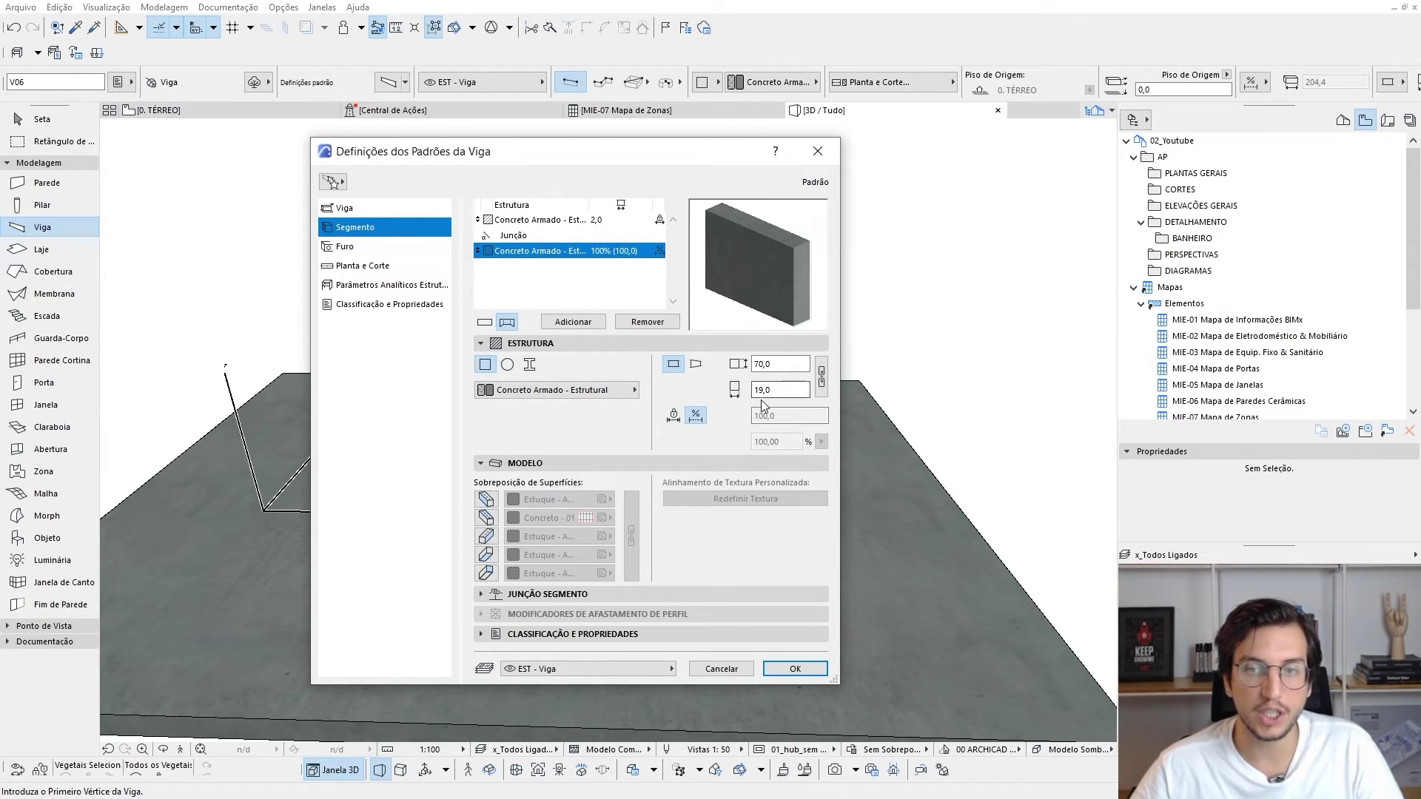
click(782, 363)
double_click(782, 364)
text(2)
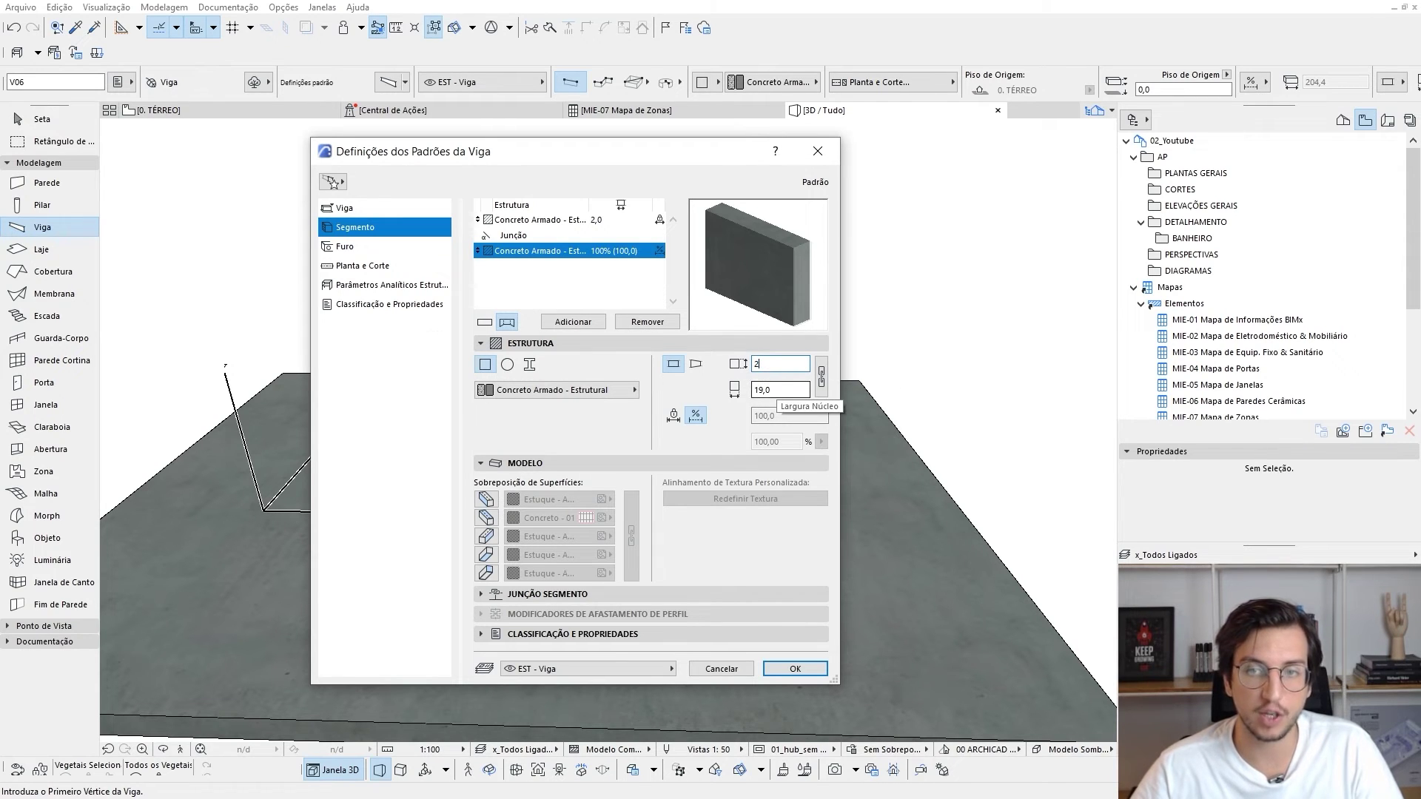
click(778, 391)
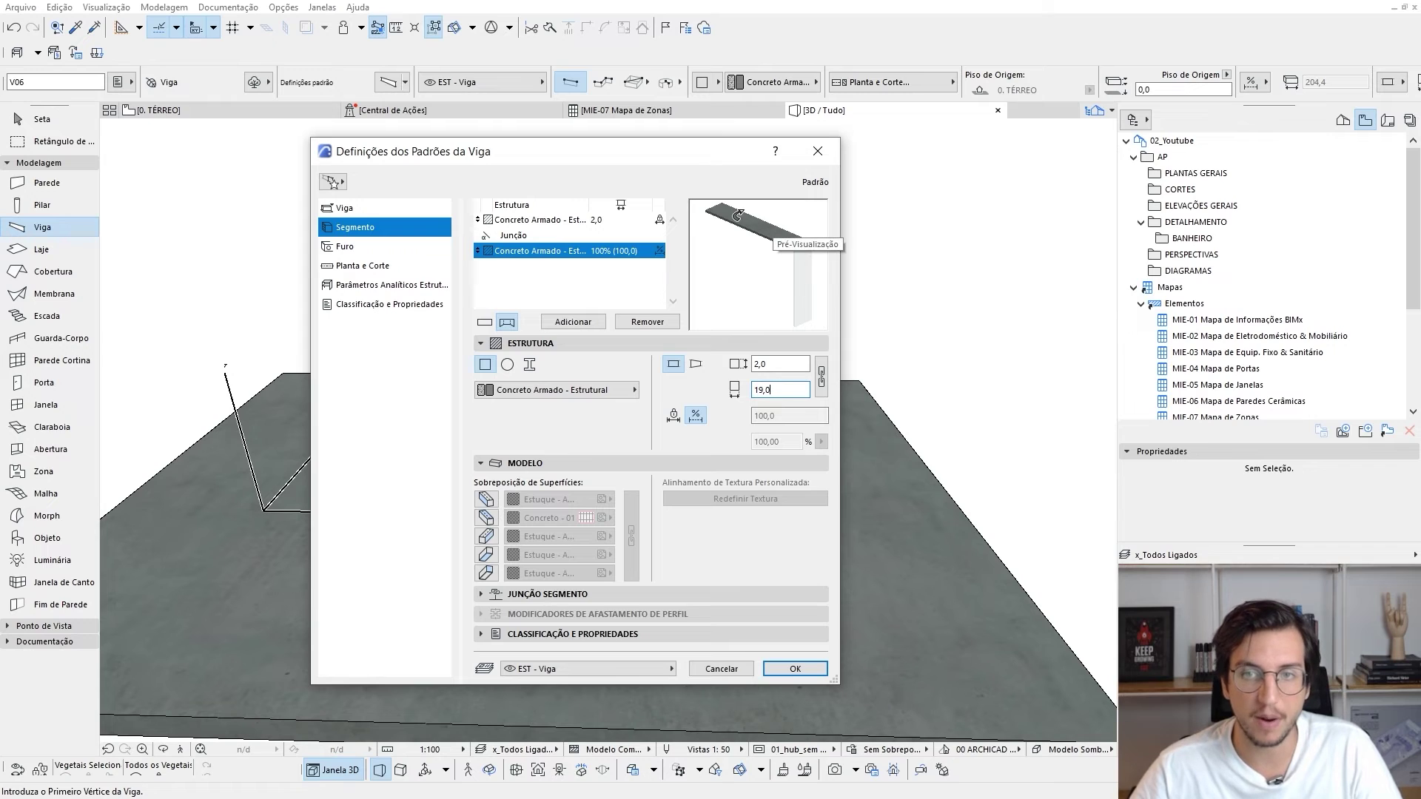
Add another segment based on the fixed 2 cm one and move it to the end of the segment list
click(523, 221)
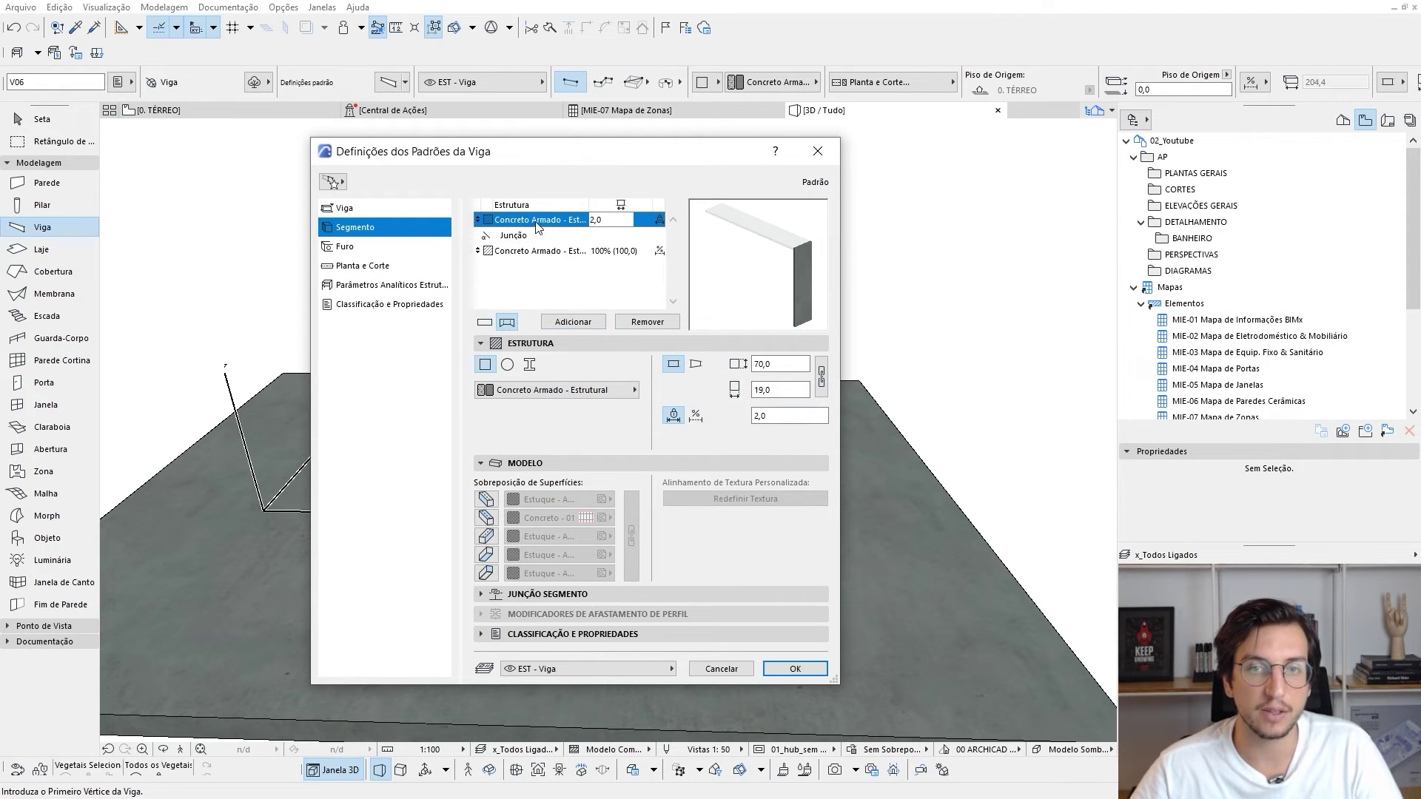
click(569, 323)
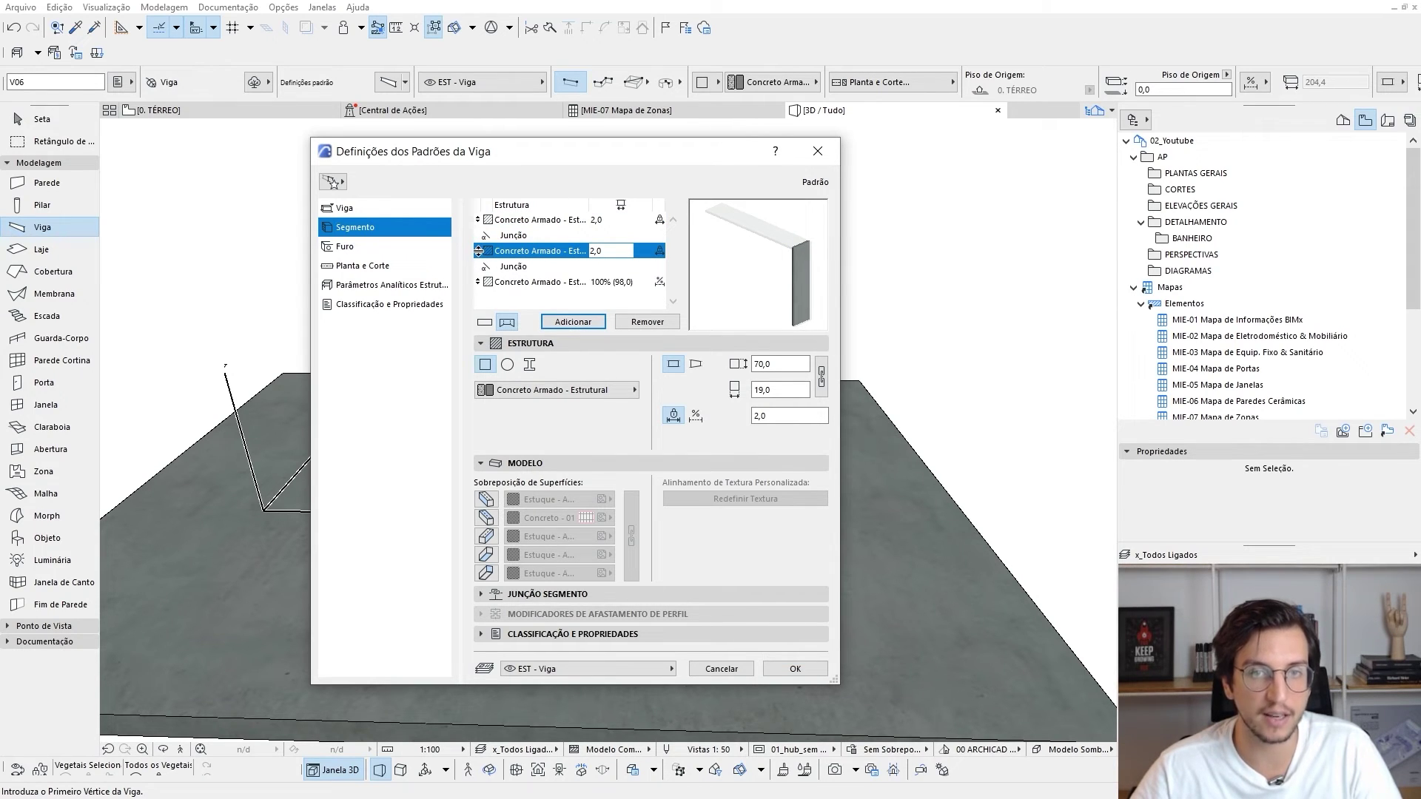
drag(478, 251, 478, 282)
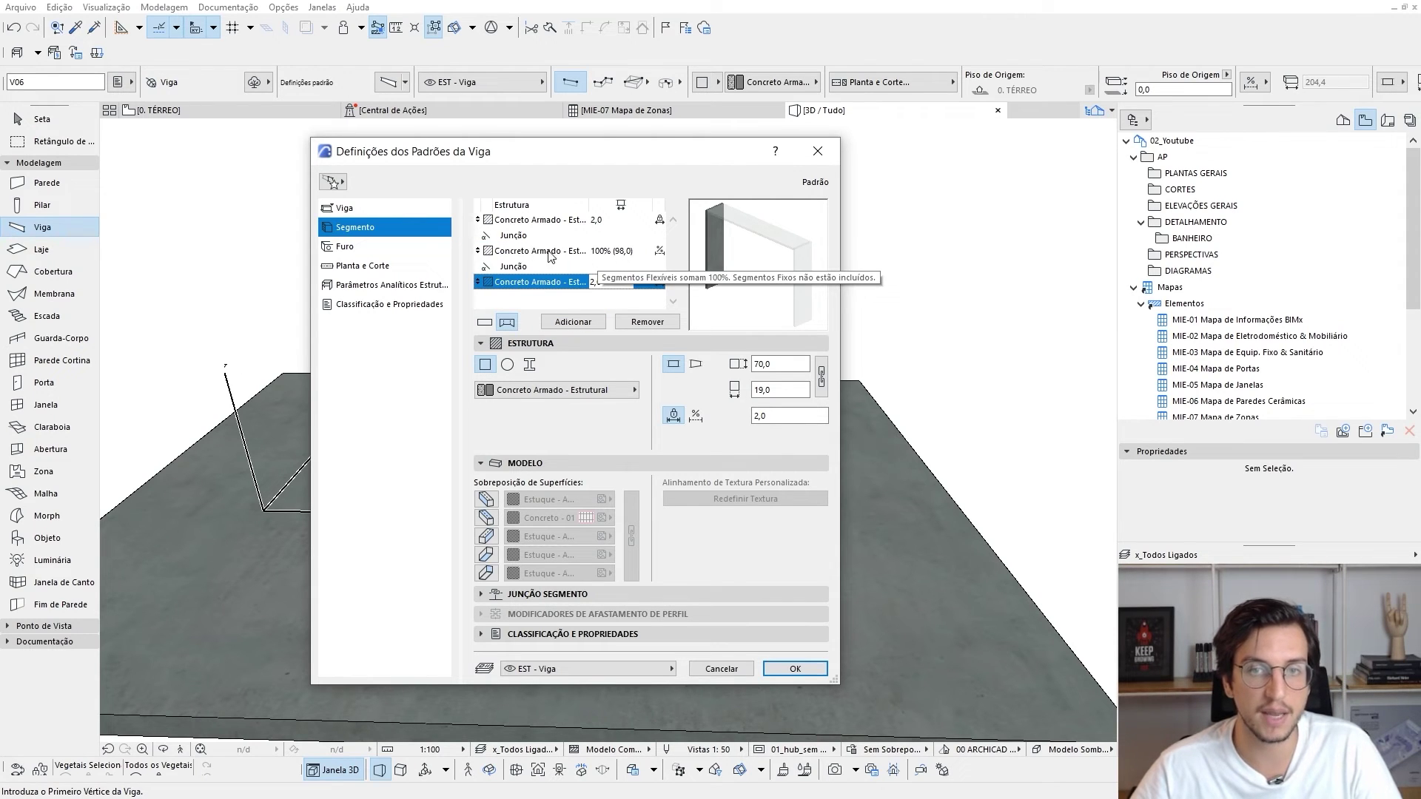
Set the width of all the beam segments to 30 cm and accept the beam settings
double_click(782, 392)
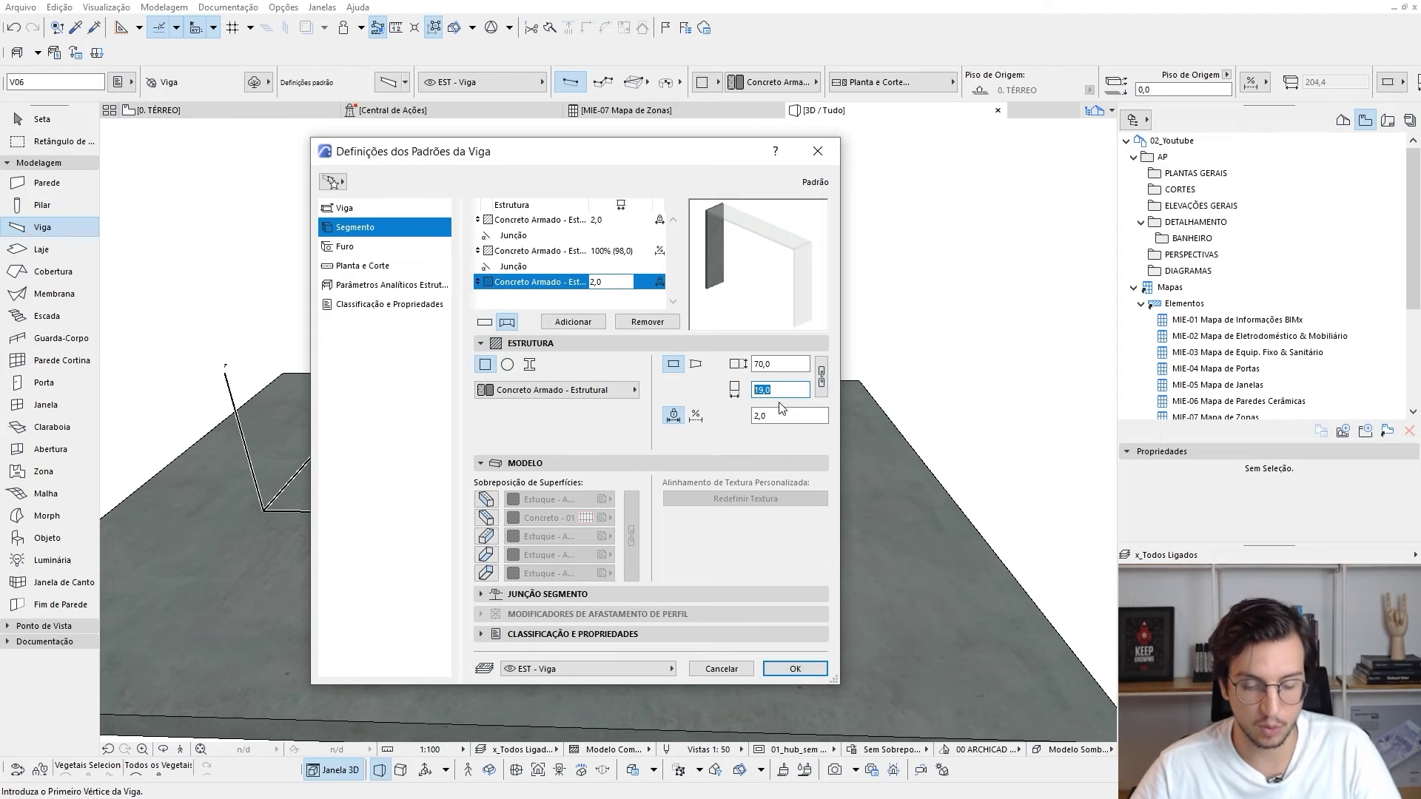
click(793, 368)
click(567, 242)
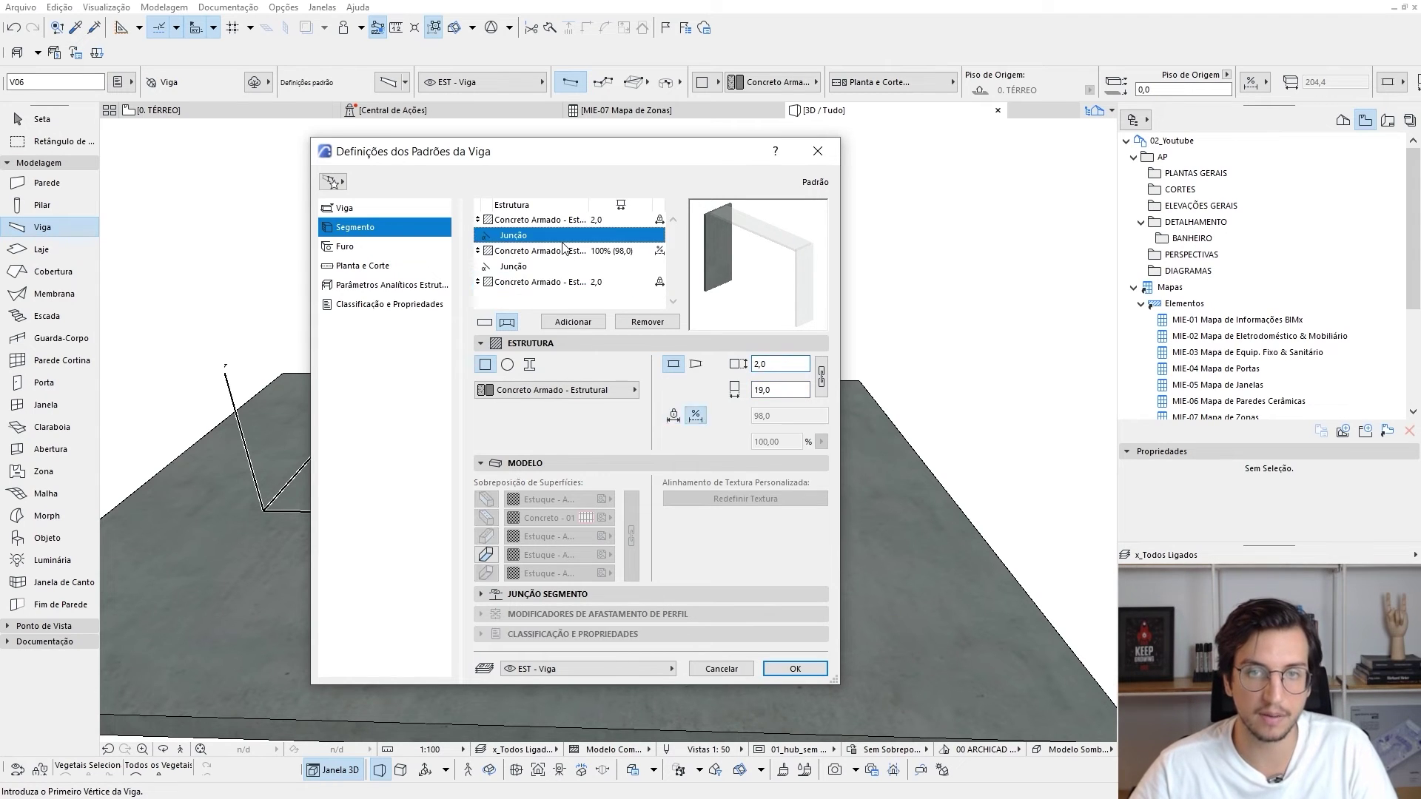
click(568, 250)
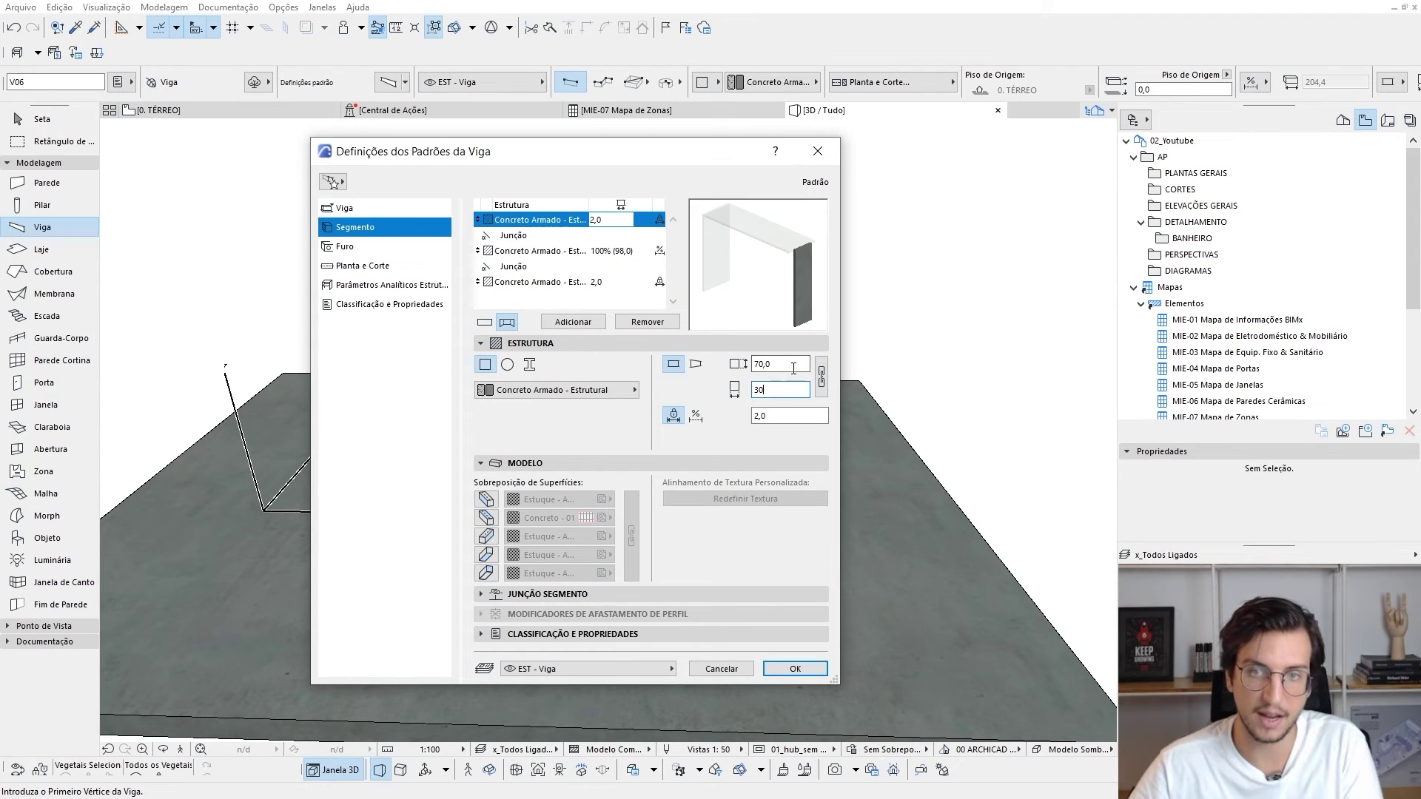
click(793, 367)
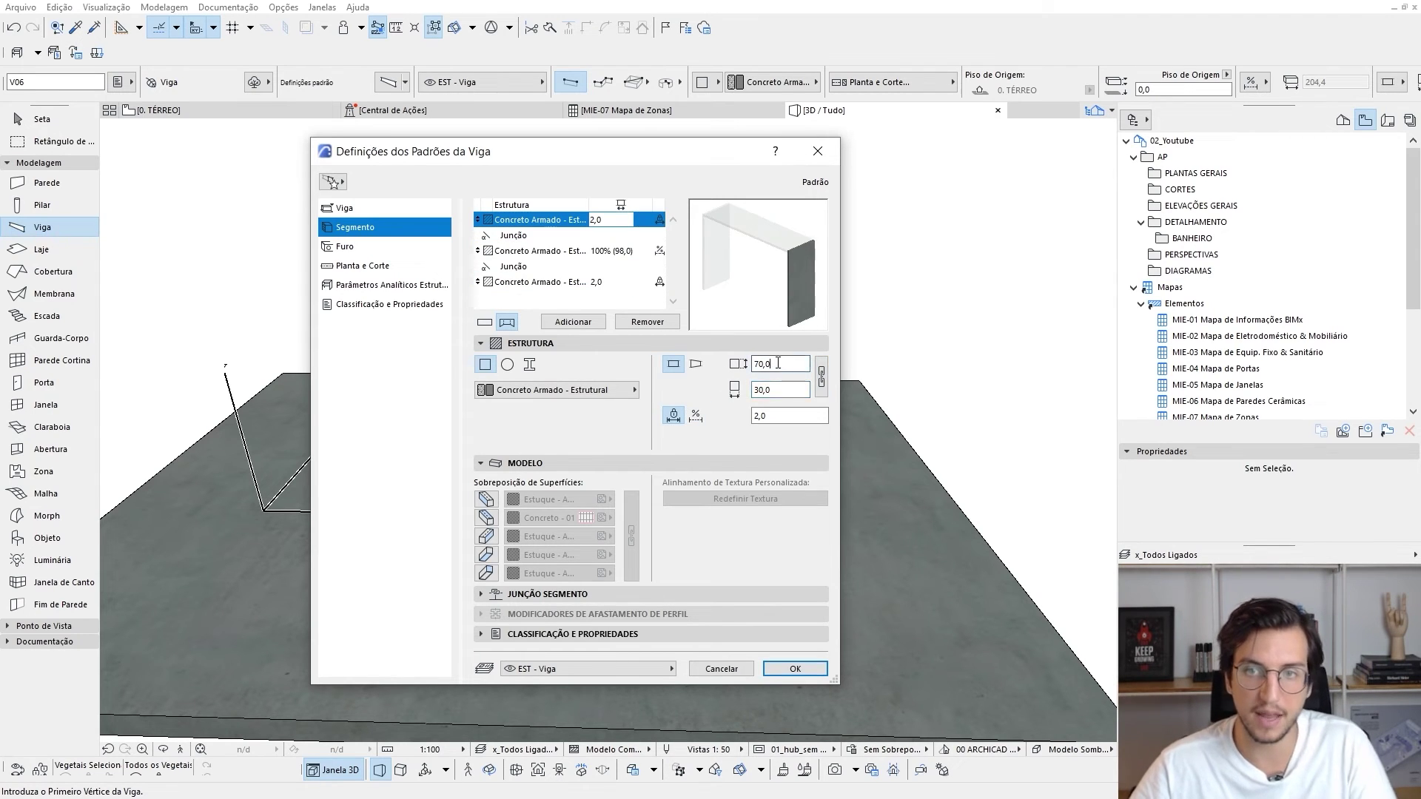
click(782, 391)
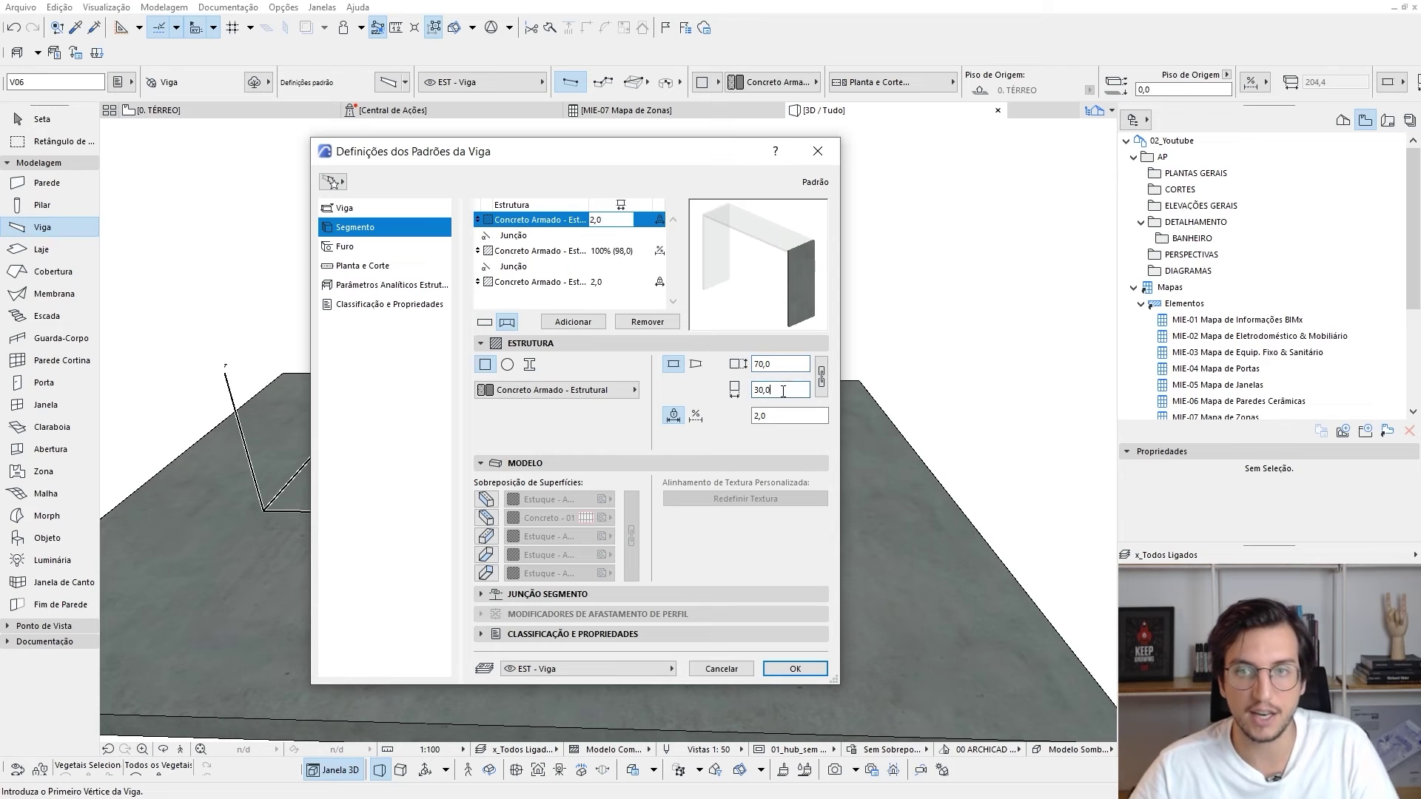
click(808, 663)
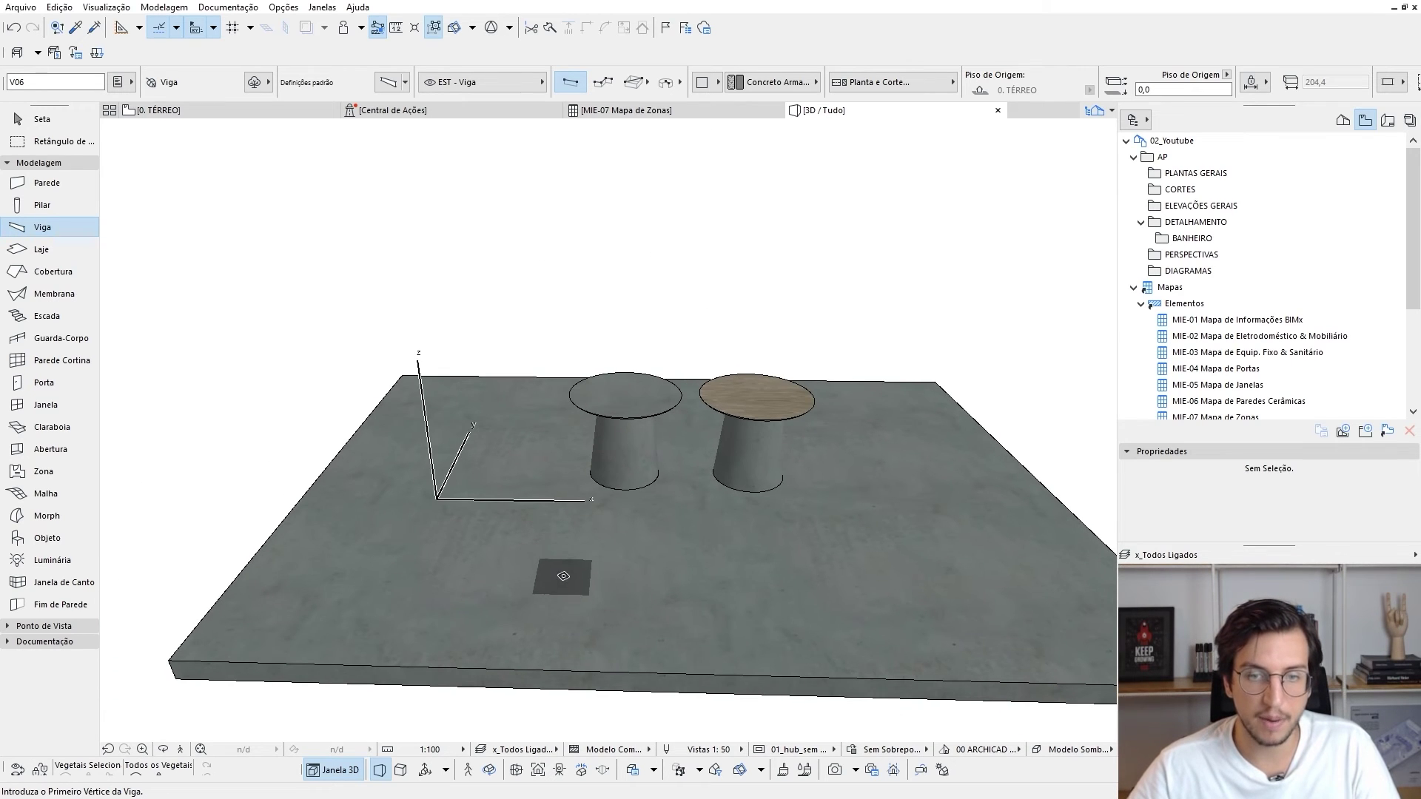
Place a straight 120 cm long beam on the slab in front of the two round tables
click(571, 564)
middle_drag(573, 563, 468, 522)
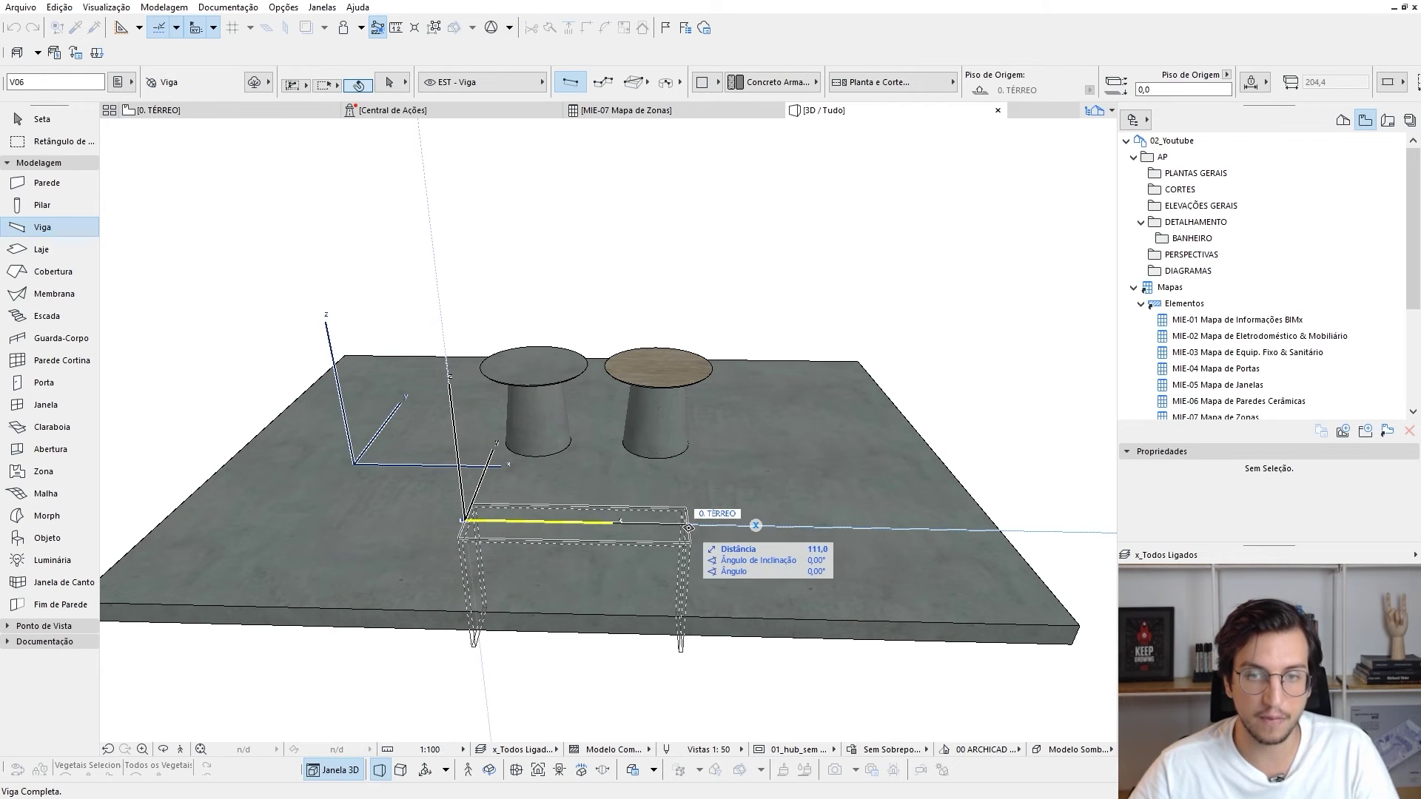
middle_drag(688, 528, 674, 498)
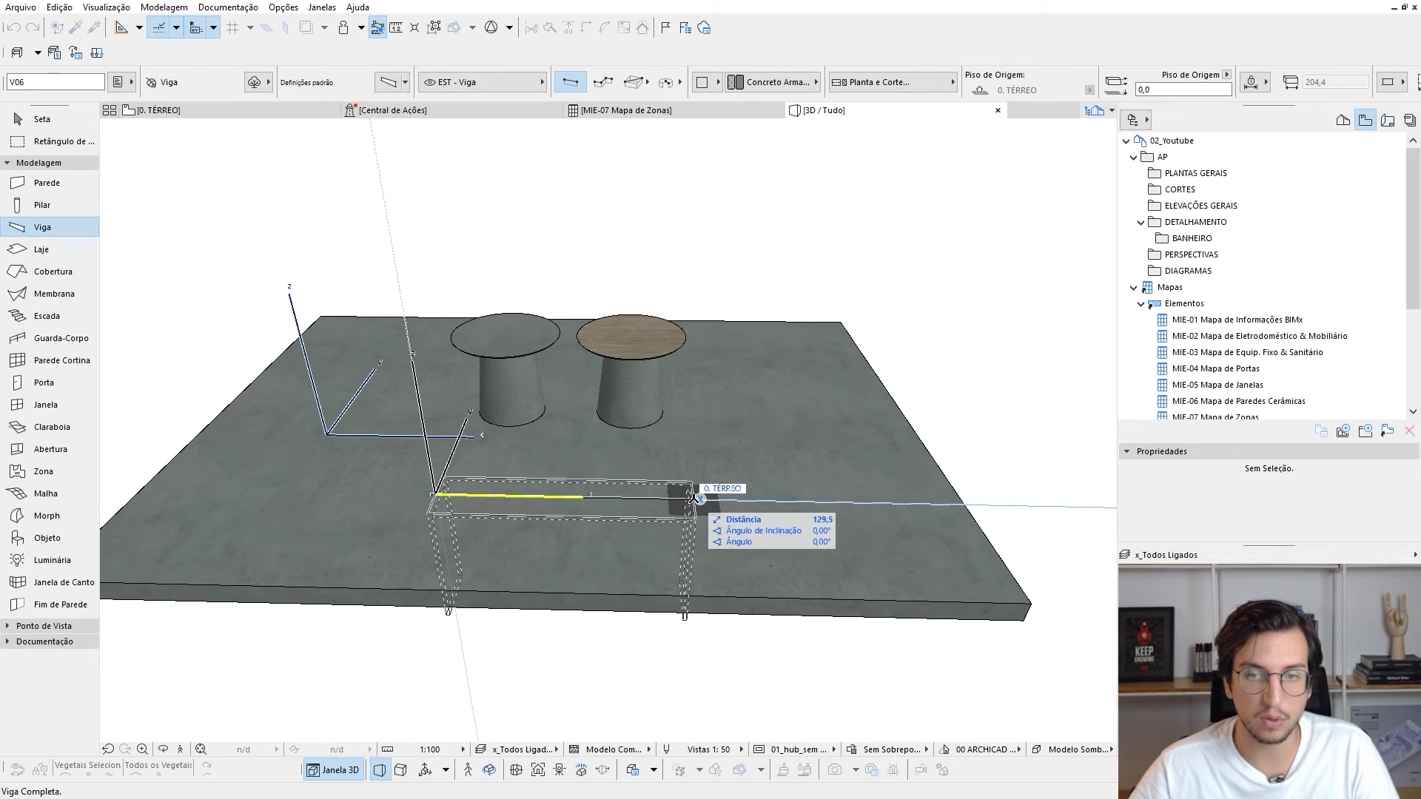
key(Tab)
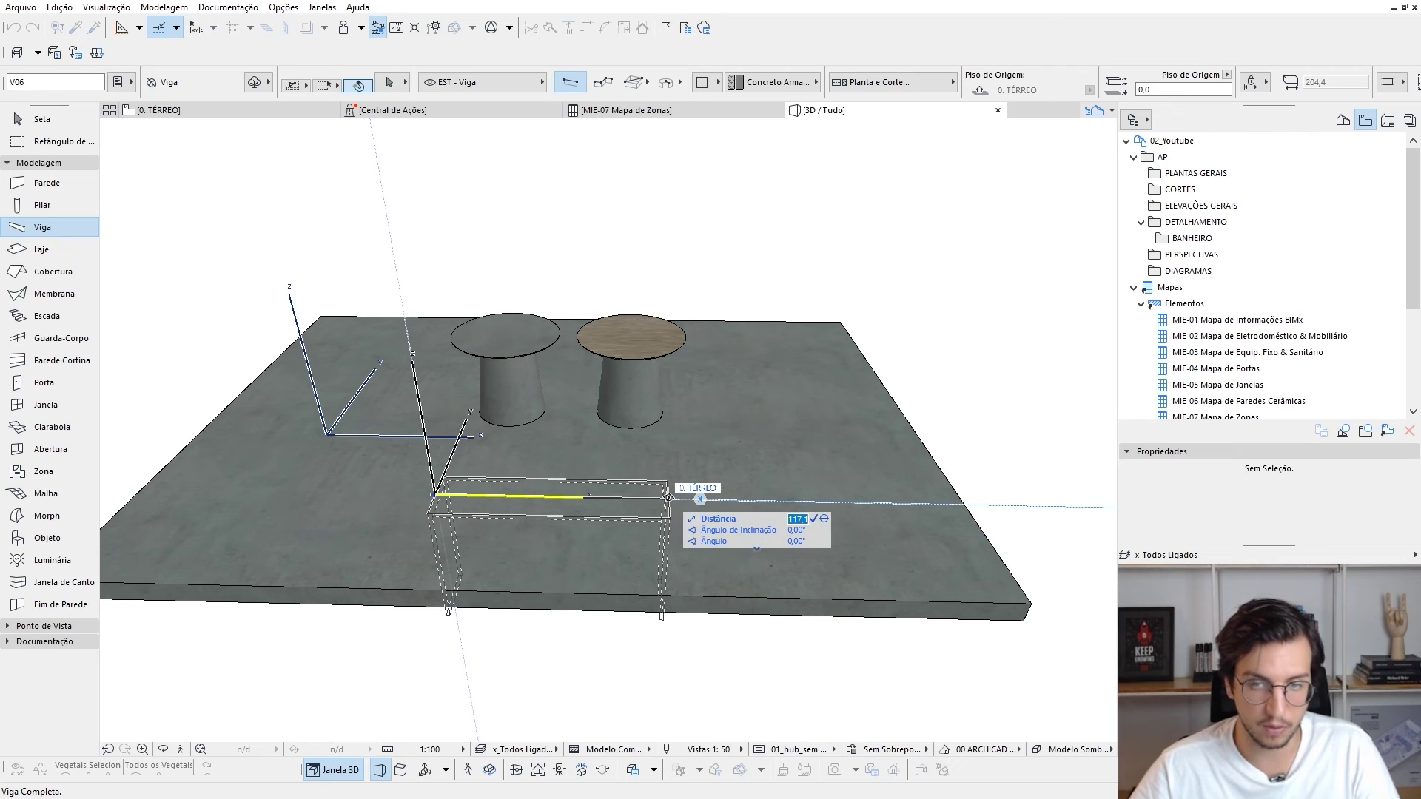
key(Return)
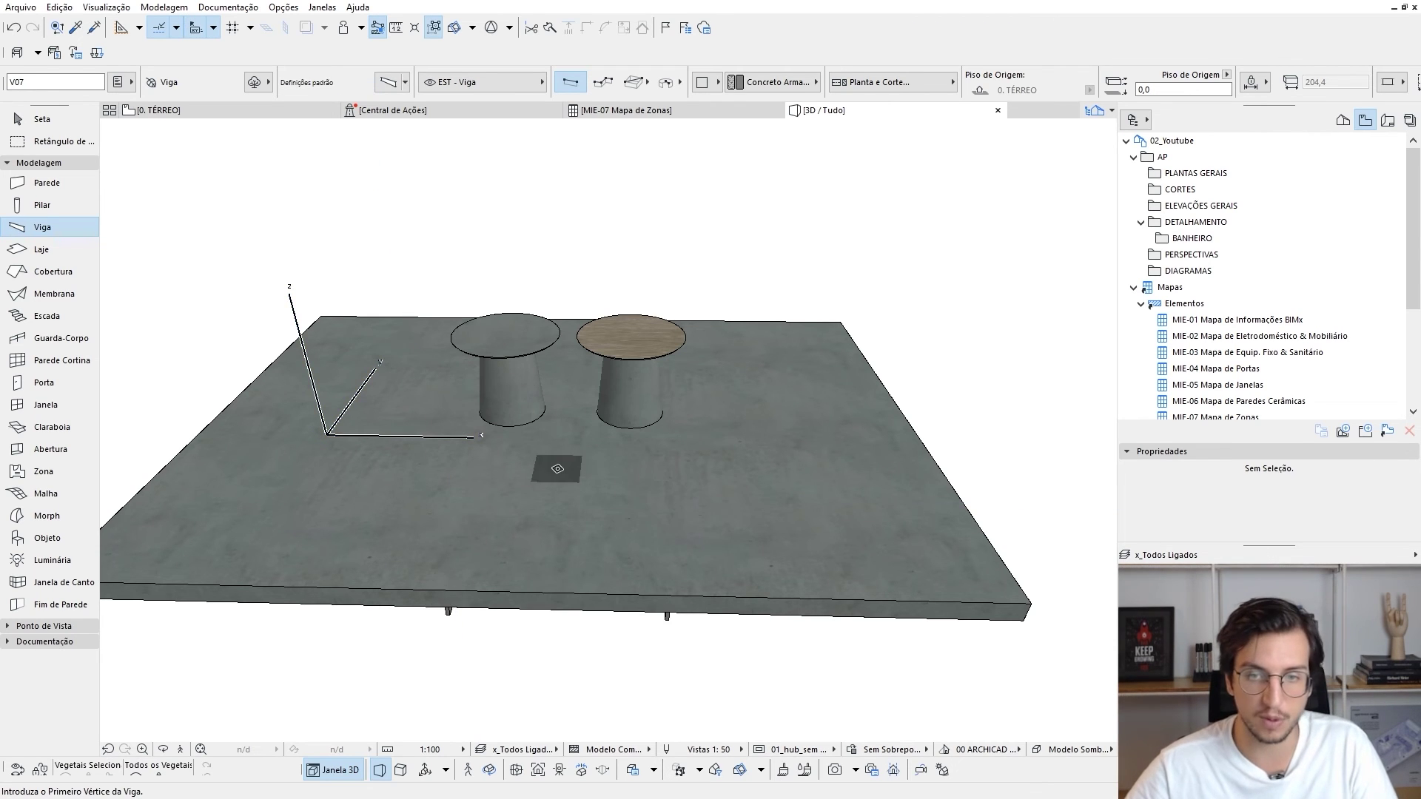
Raise the new segmented beam to an elevation of 70 cm relative to its home storey
shift+middle_drag(558, 469, 566, 402)
key(Escape)
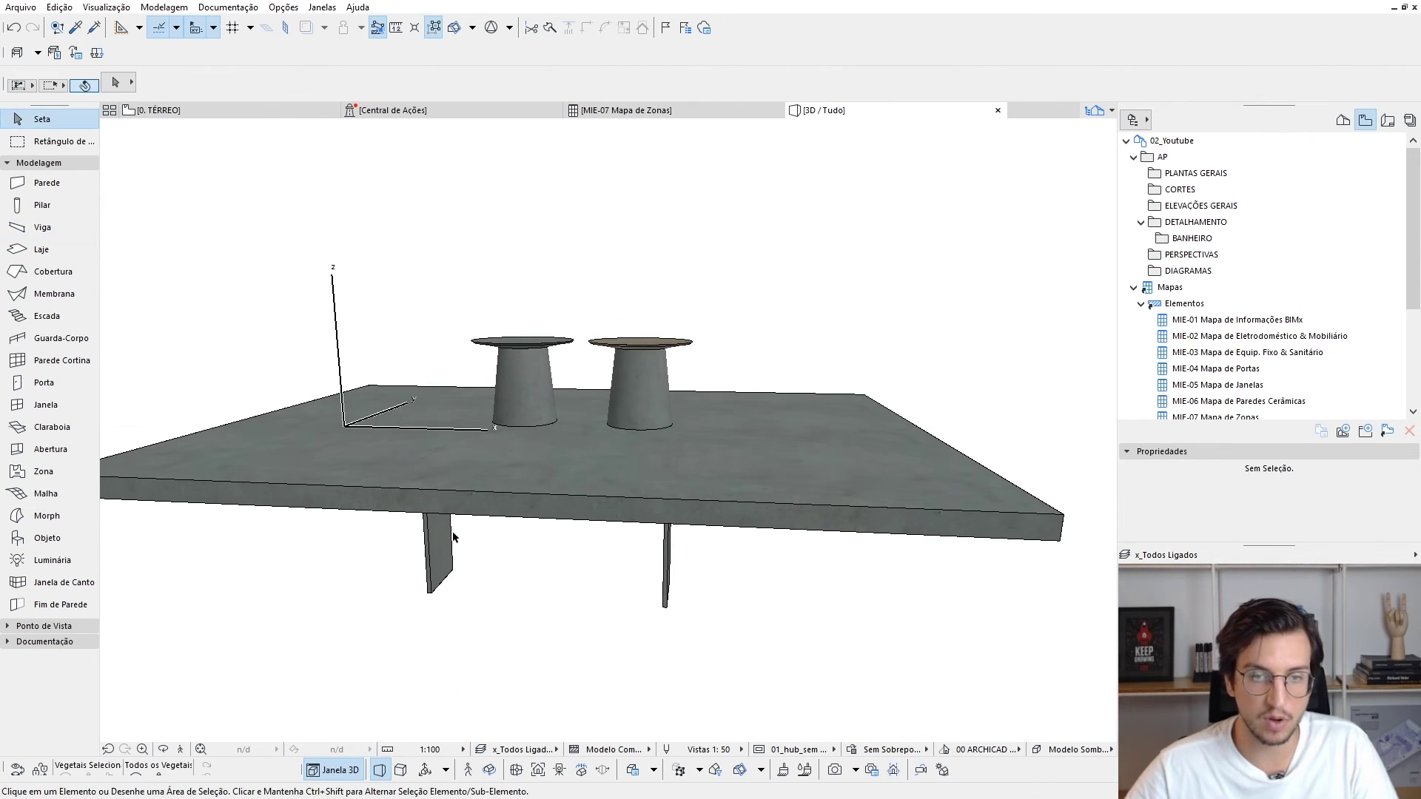
click(437, 533)
shift+middle_drag(495, 455, 492, 509)
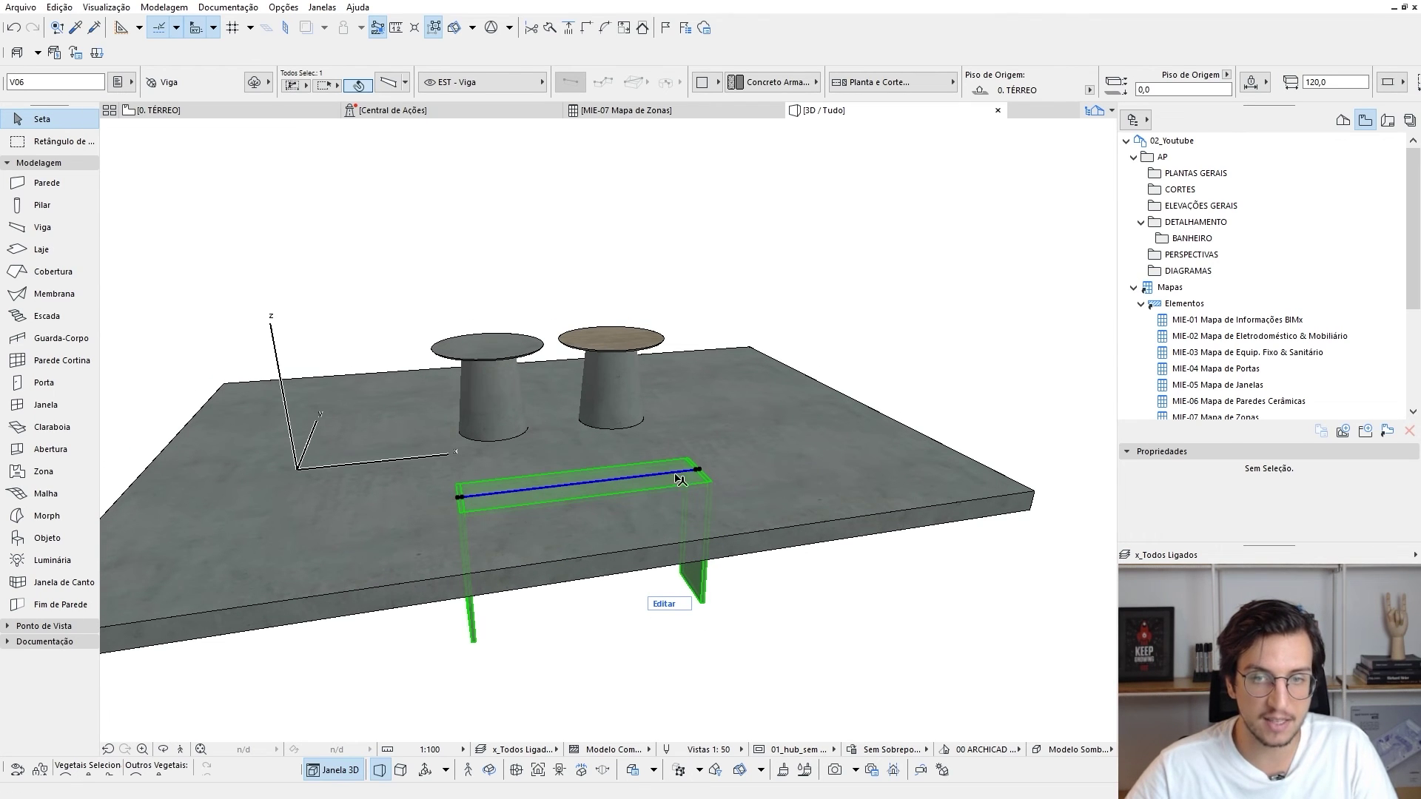
shift+middle_drag(548, 499, 602, 513)
drag(1006, 94, 846, 93)
scroll(834, 92, down, 1)
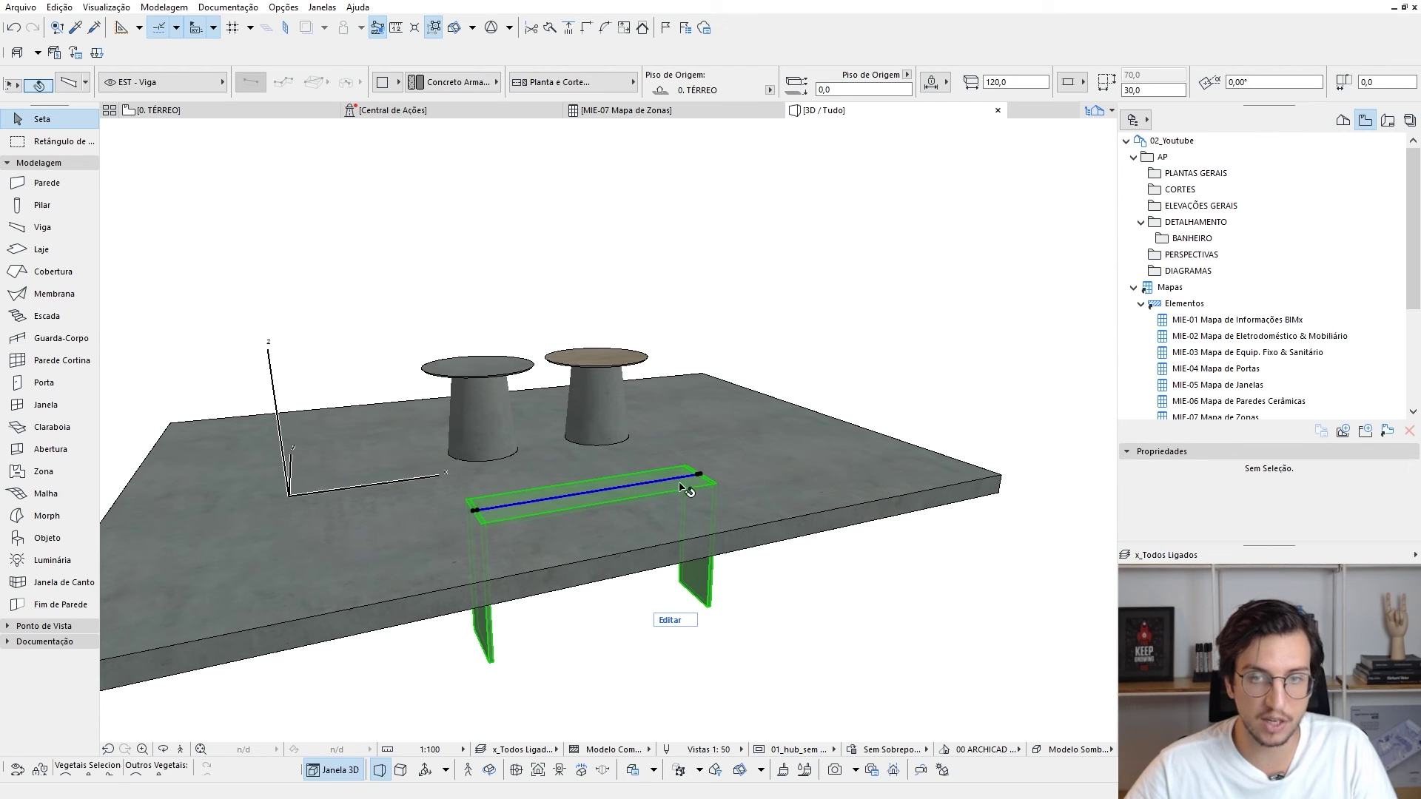
middle_drag(720, 501, 708, 489)
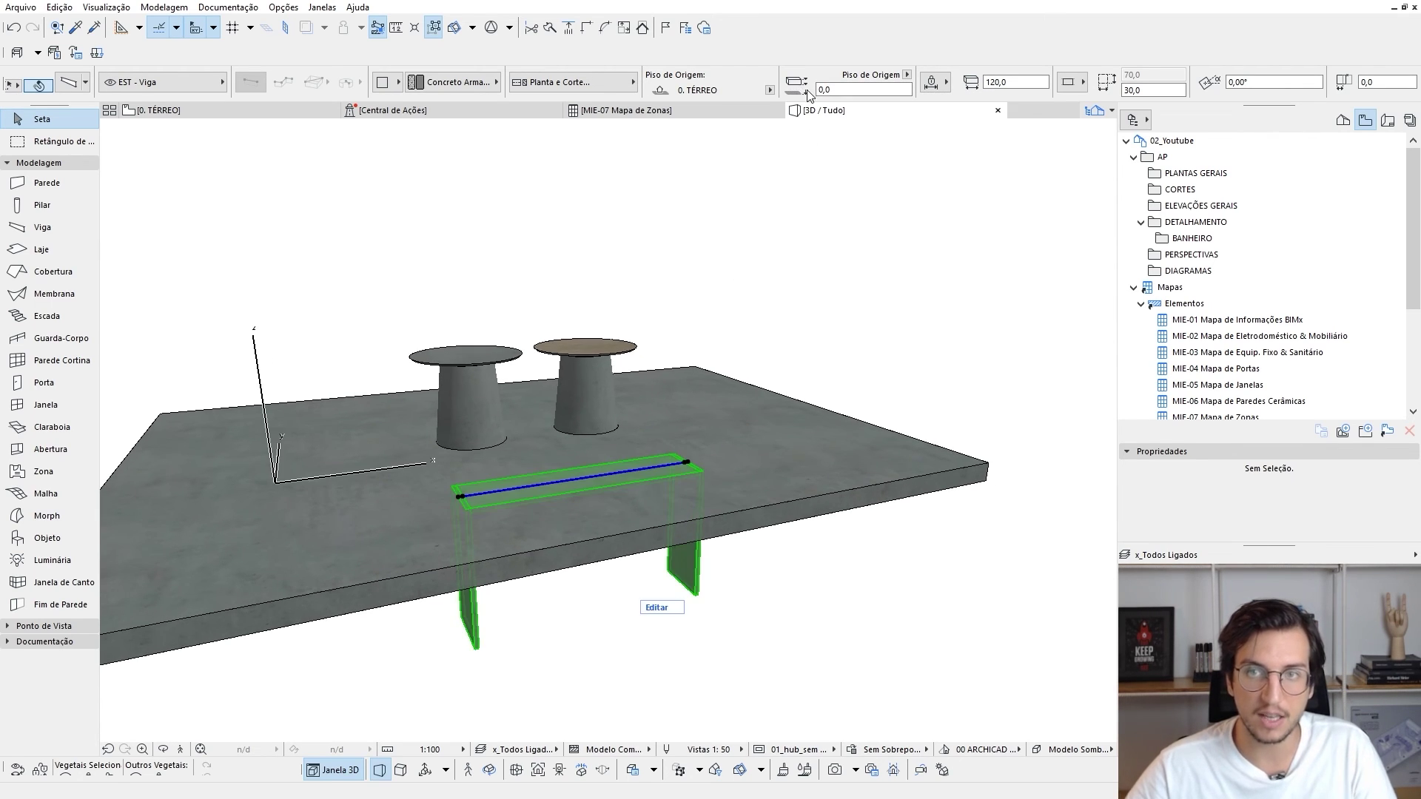
drag(839, 89, 783, 81)
text(70)
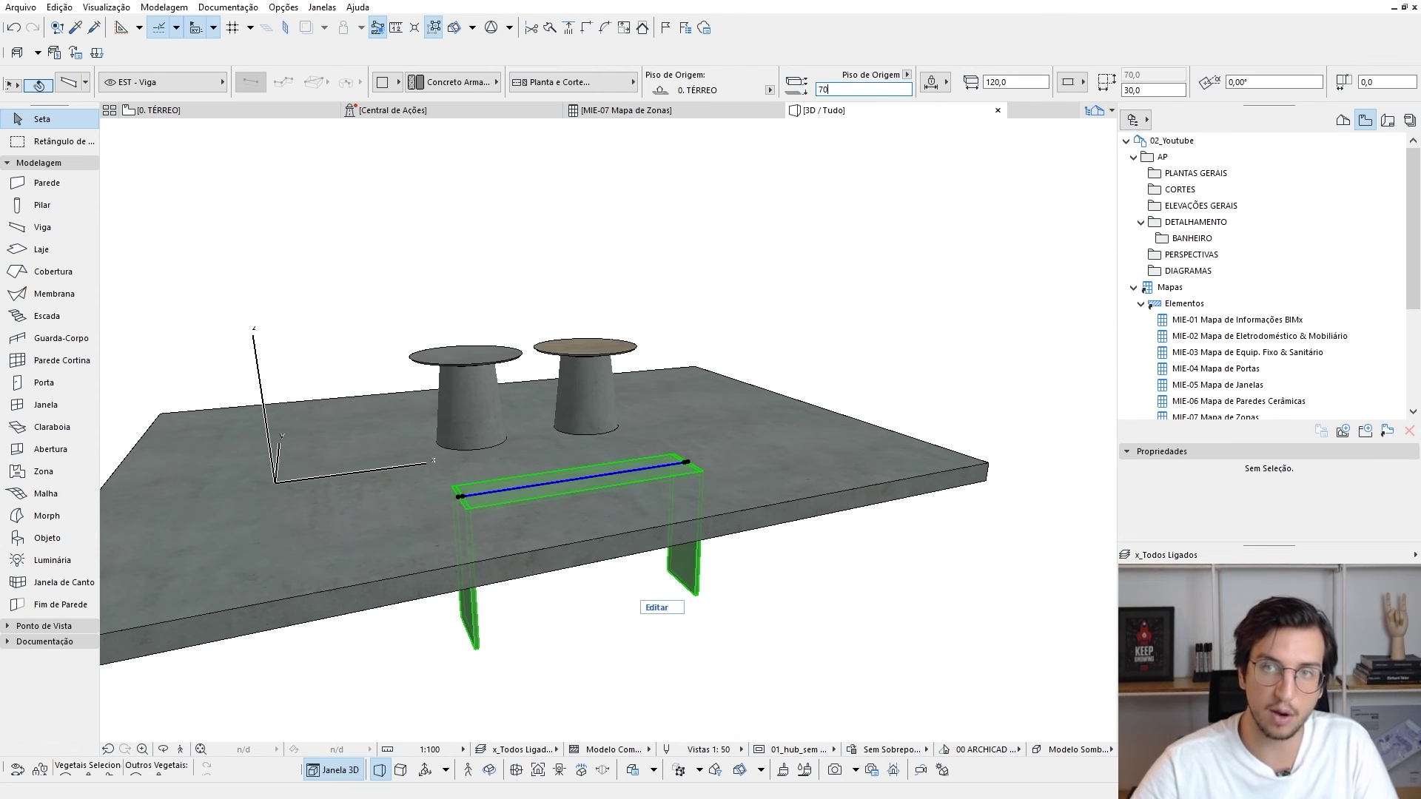
key(Return)
Stretch the free end of the bench-shaped beam along its axis to a length of about 182 cm
mouse_move(666, 444)
shift+middle_down()
mouse_move(821, 425)
mouse_move(558, 435)
mouse_move(651, 444)
shift+middle_up()
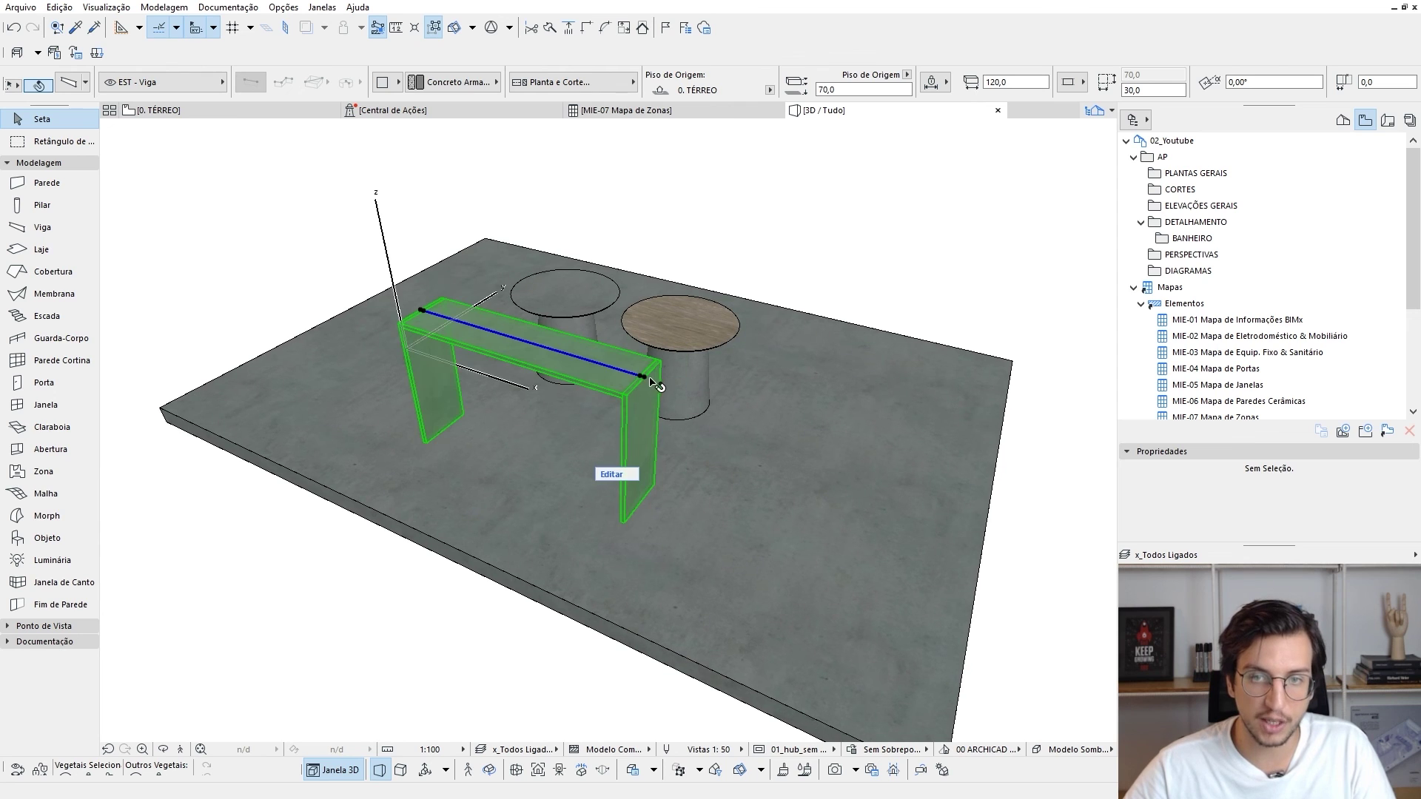
click(649, 381)
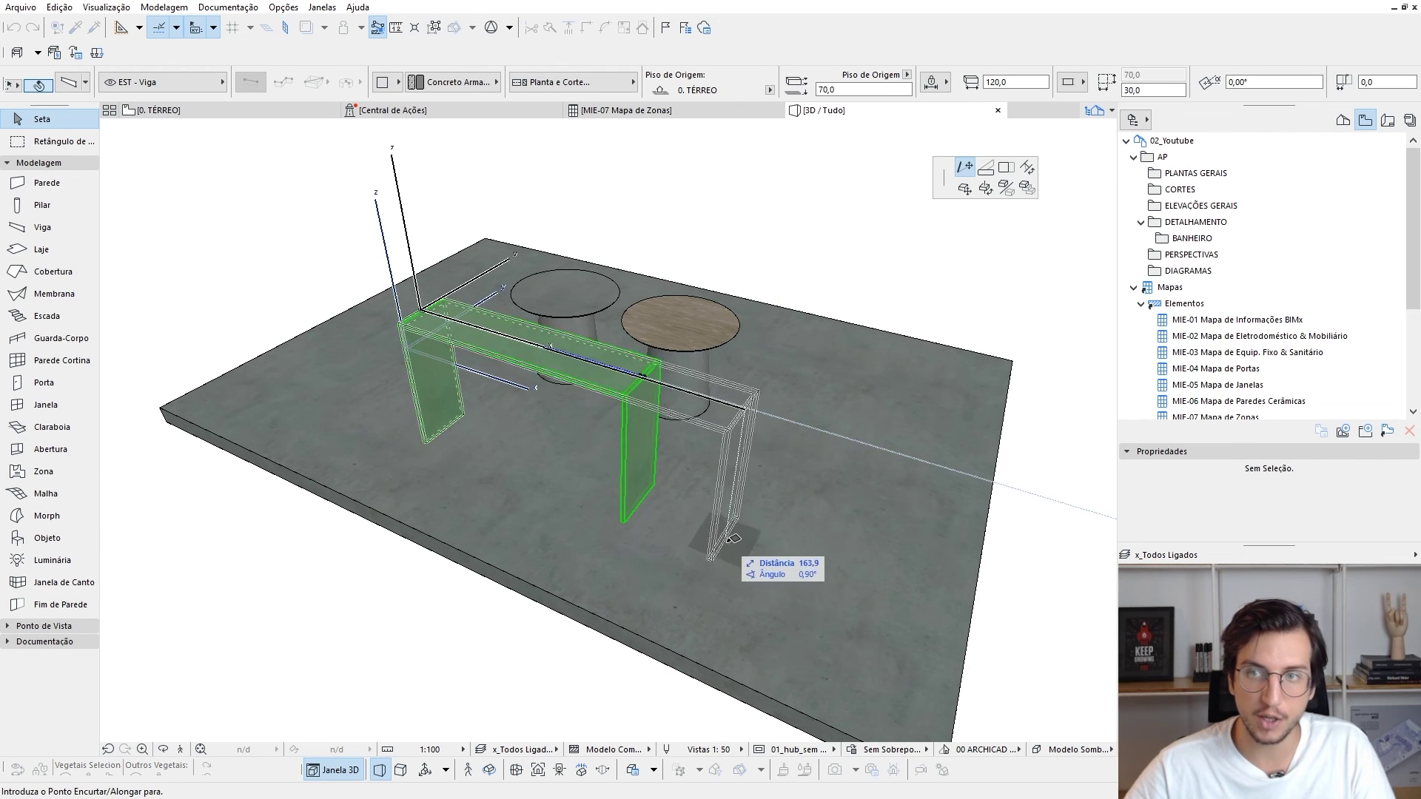
click(800, 499)
Insert a new vertex near the middle of the beam's axis and pull it away from the round tables to bend the beam
shift+middle_drag(691, 502, 594, 365)
click(601, 364)
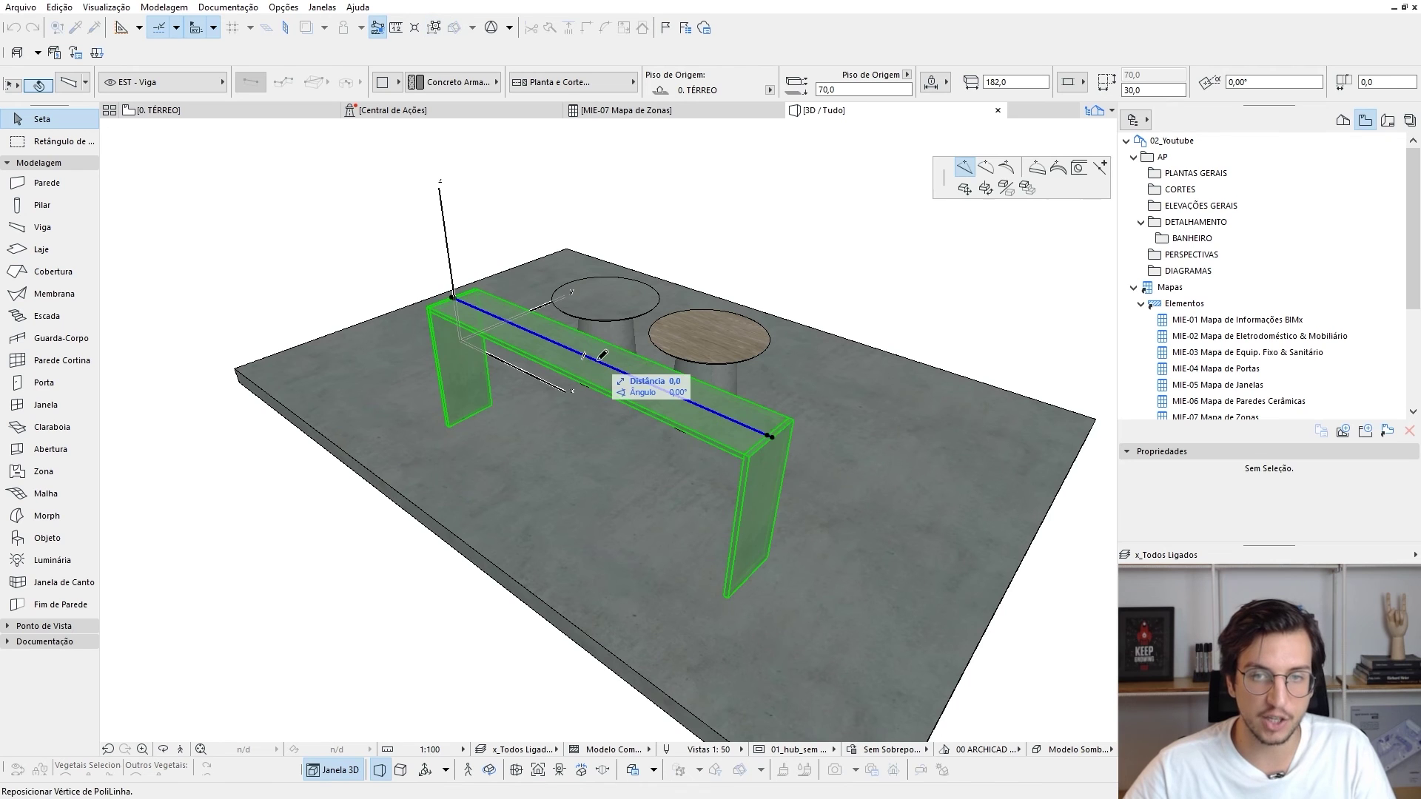
click(469, 504)
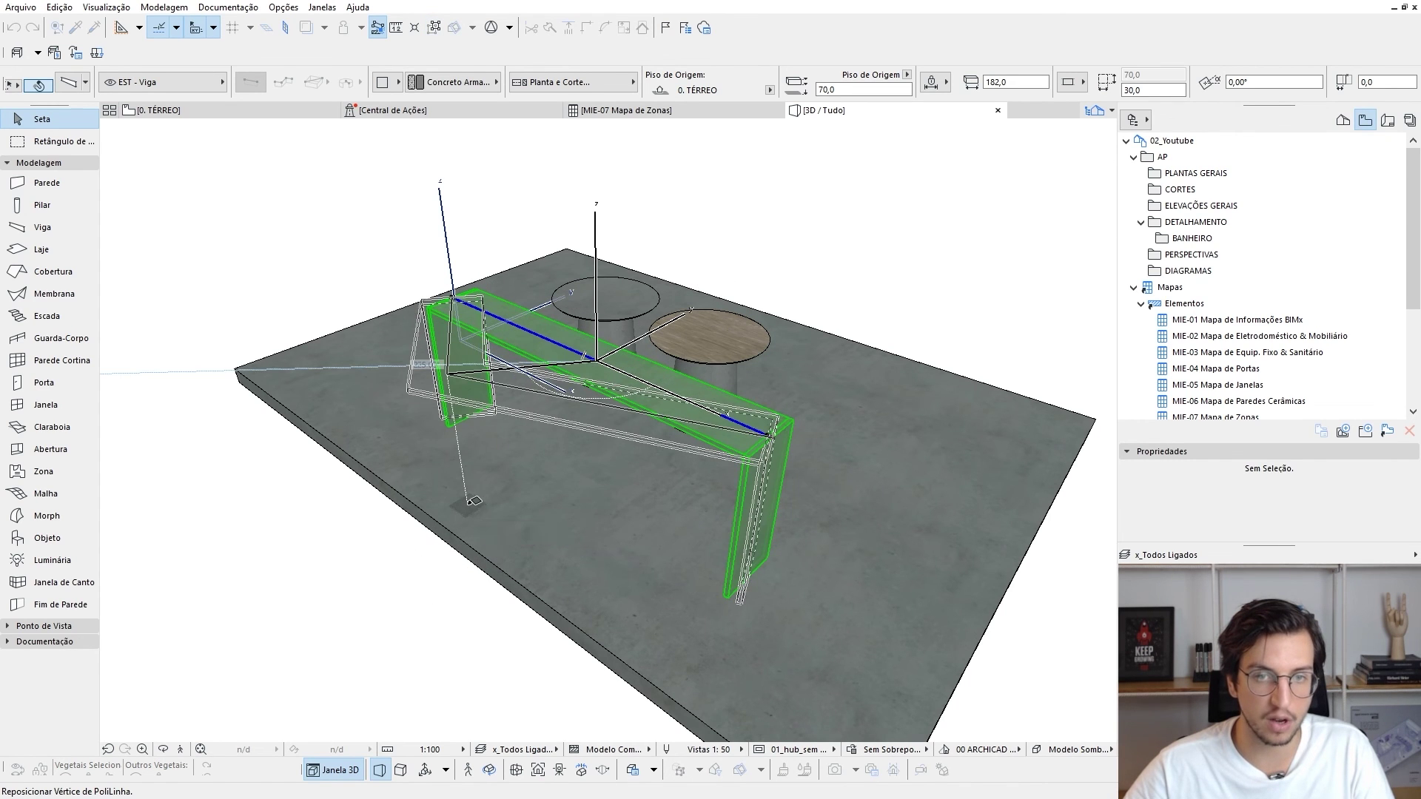
shift+middle_drag(467, 506, 738, 499)
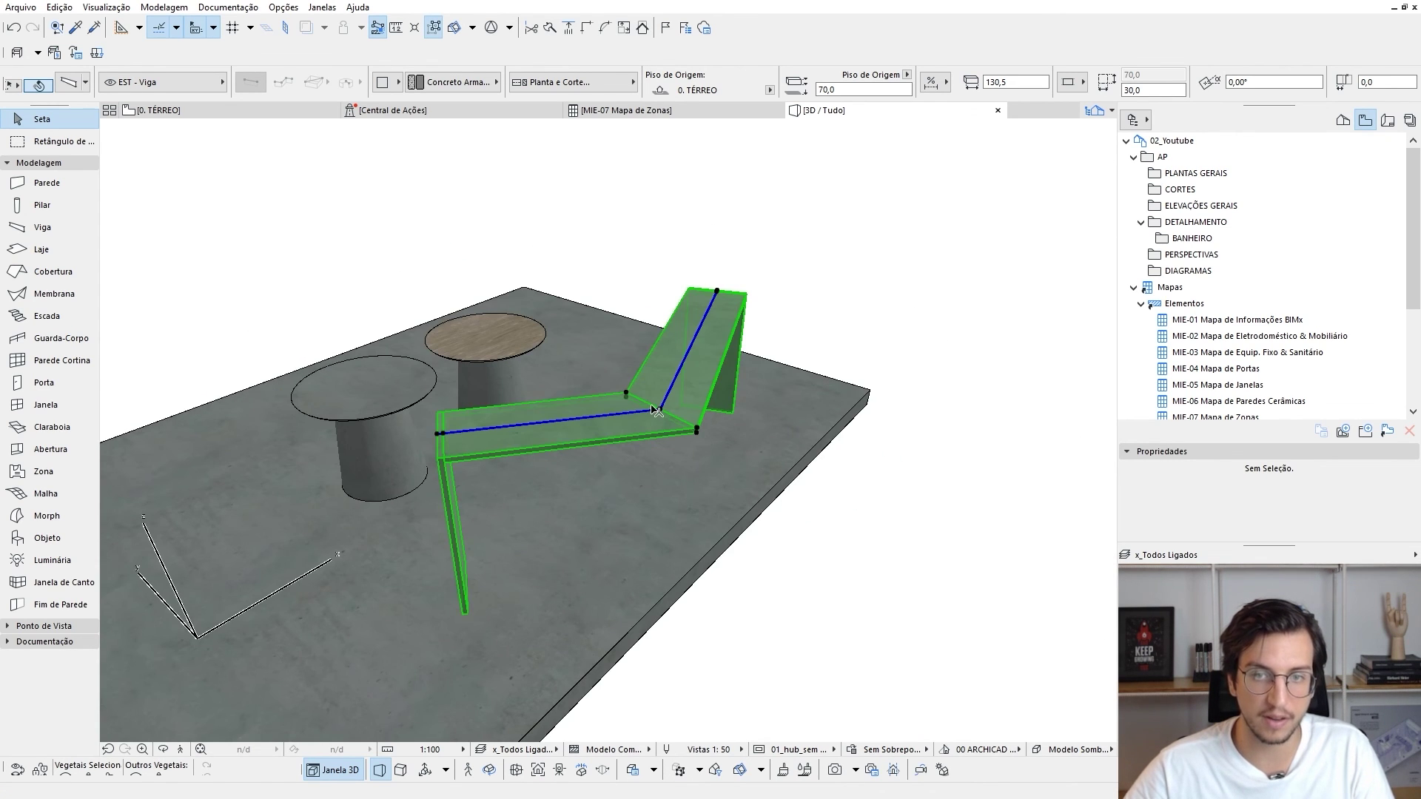
shift+middle_drag(654, 411, 696, 379)
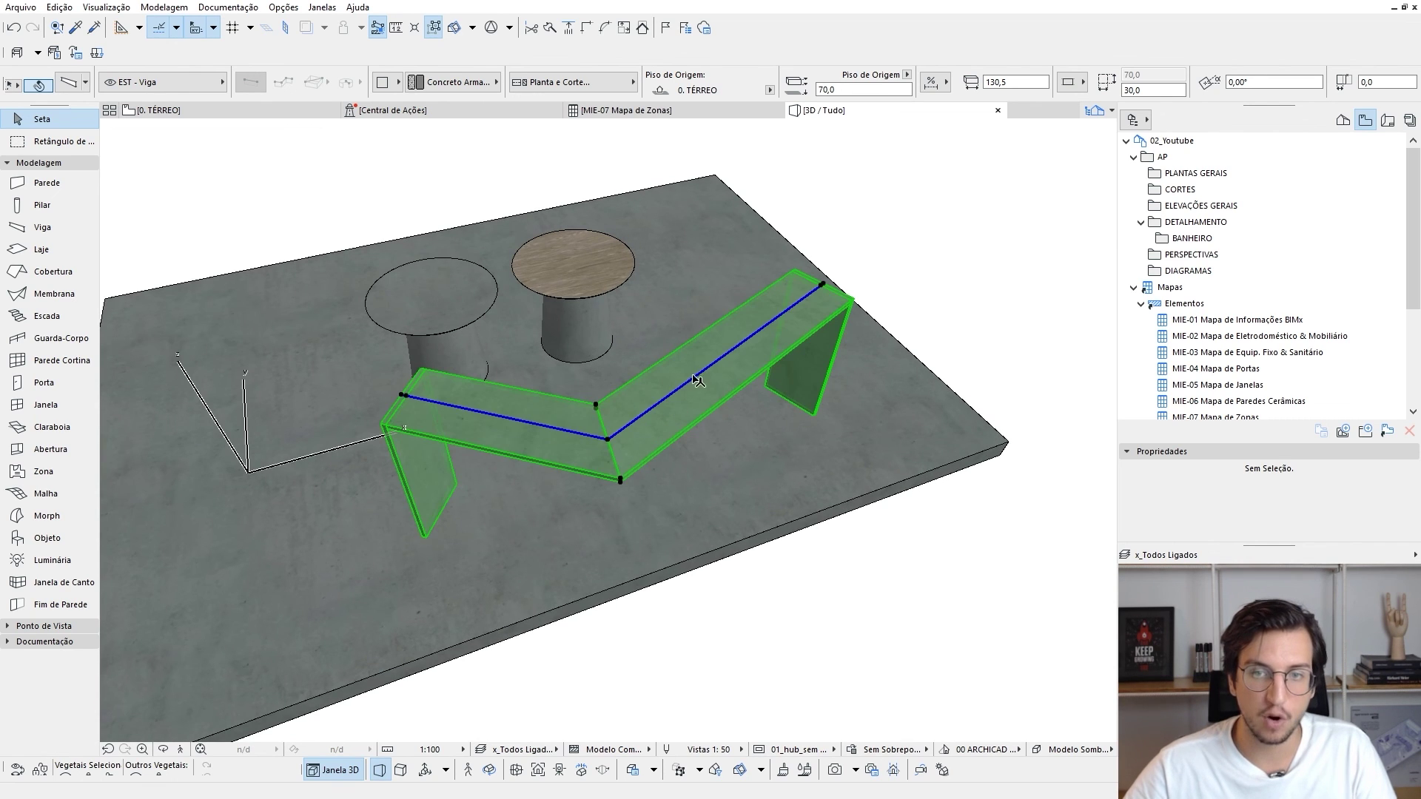
Curve the longer straight segment of the bent beam's axis into a wide arc and inspect the curved shape
click(699, 378)
click(985, 168)
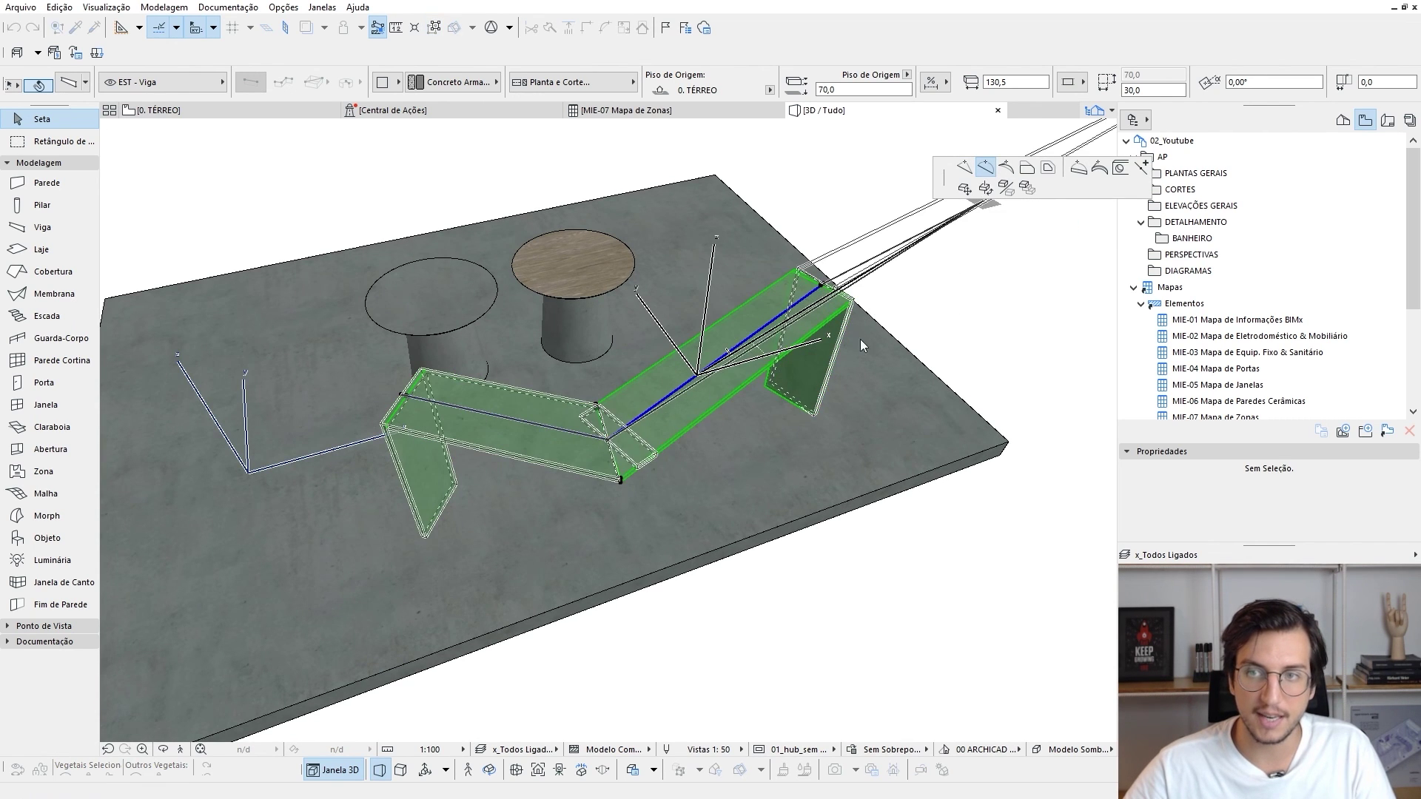
click(827, 438)
shift+middle_drag(828, 438, 333, 459)
shift+middle_drag(992, 476, 518, 358)
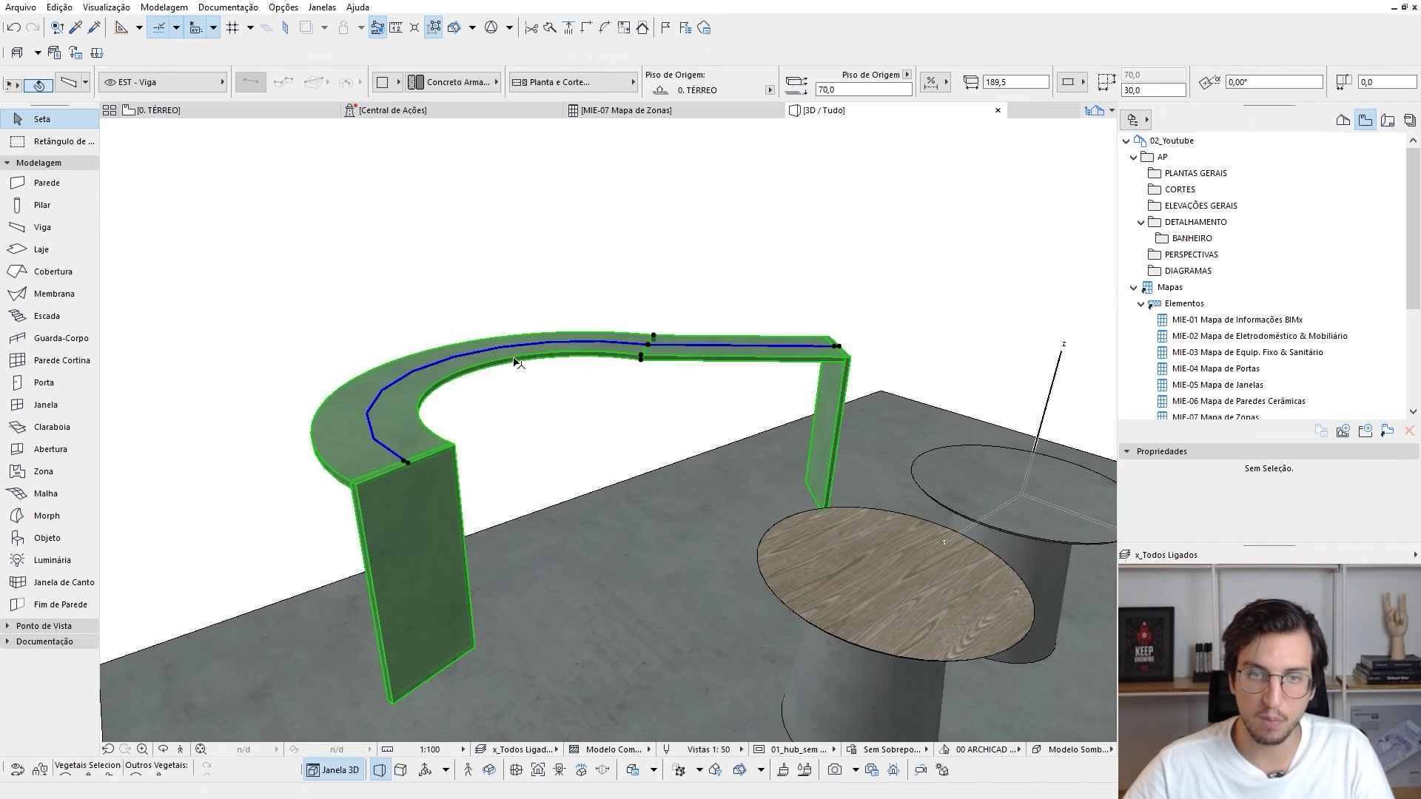
scroll(434, 453, down, 3)
shift+middle_drag(430, 468, 732, 409)
Undo the curved segment and the inserted vertex of the bench-shaped beam
key(ctrl+z)
key(ctrl+z)
scroll(615, 348, up, 1)
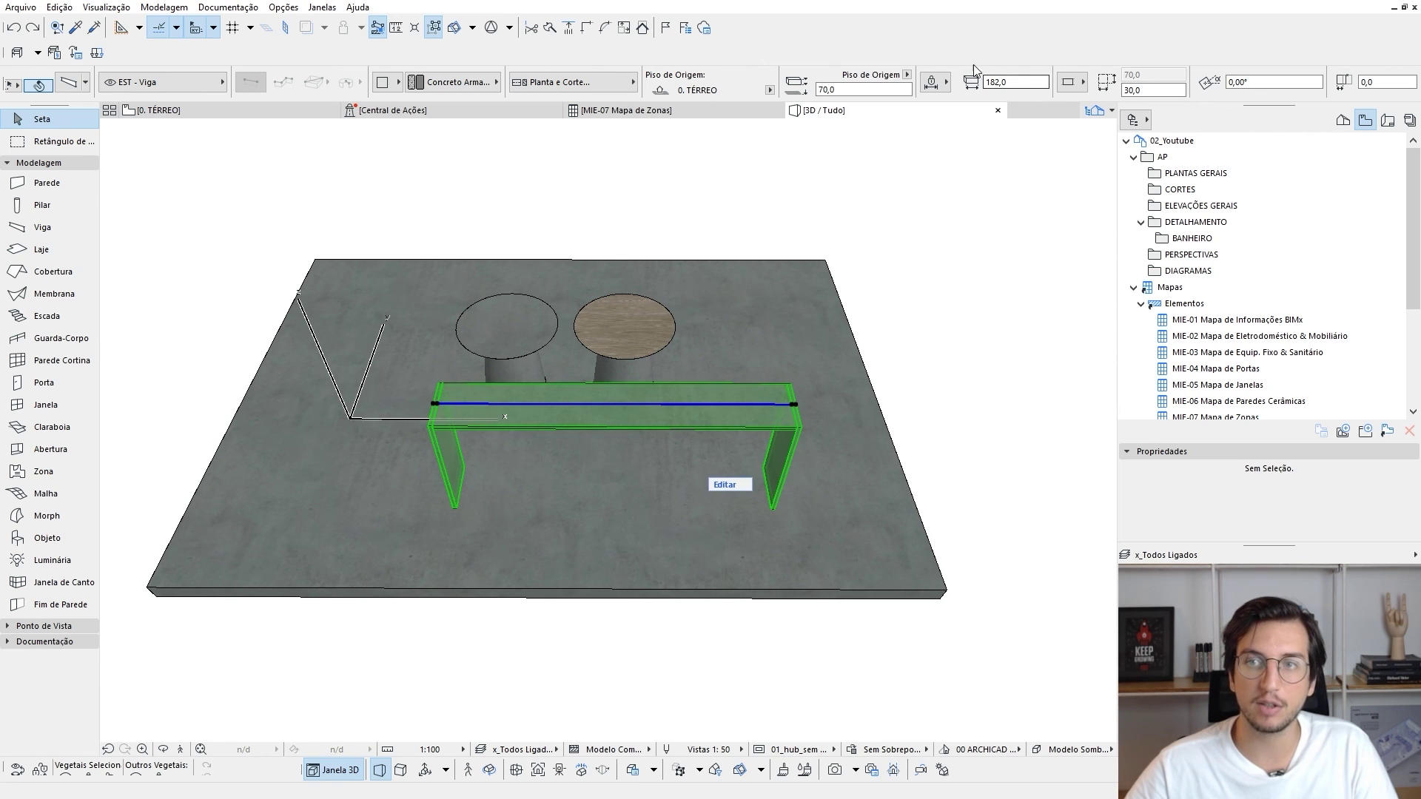
Set the bench-shaped beam's length to 120 cm
click(1011, 80)
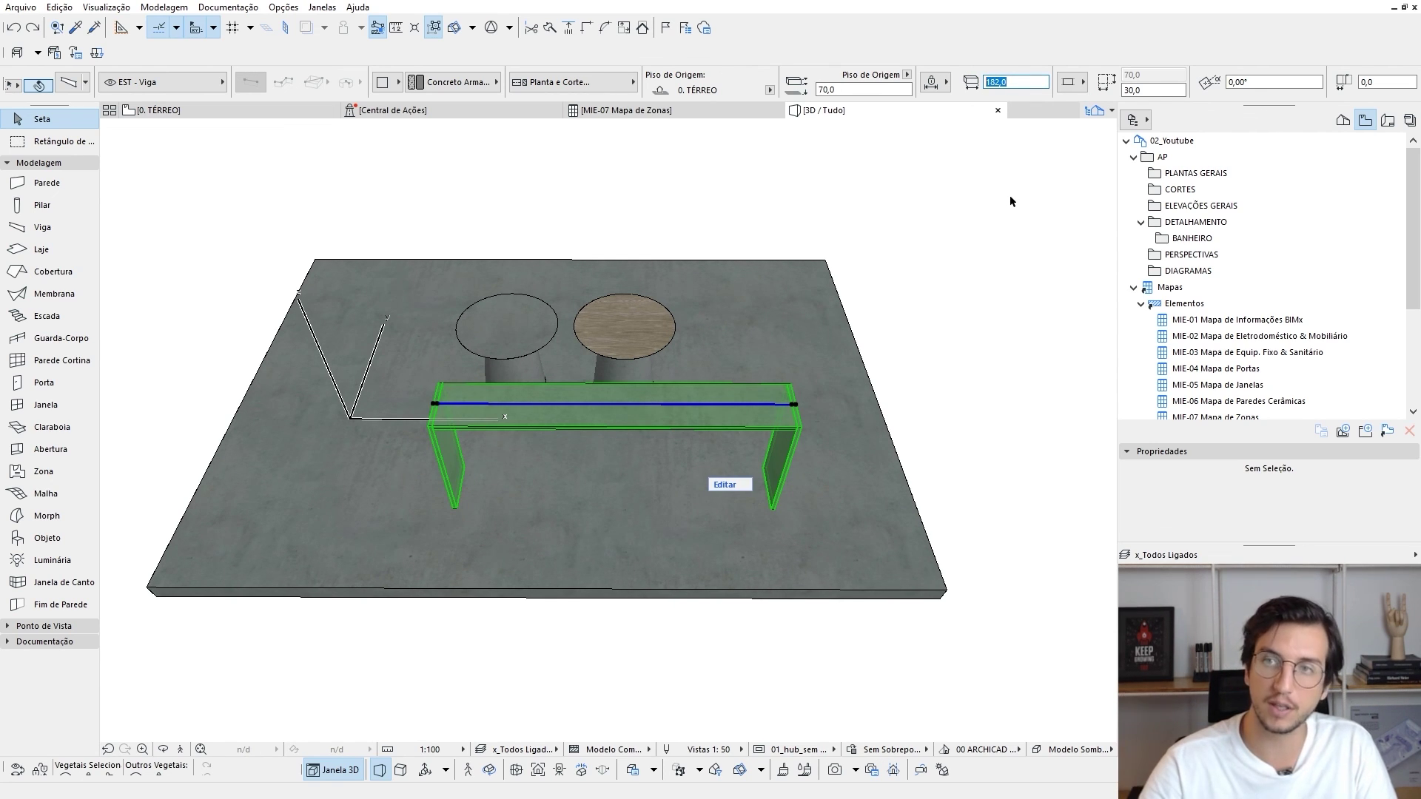
text(120)
key(Return)
Change the bench-shaped beam's building material to MAD Madeira
shift+middle_drag(740, 414, 641, 393)
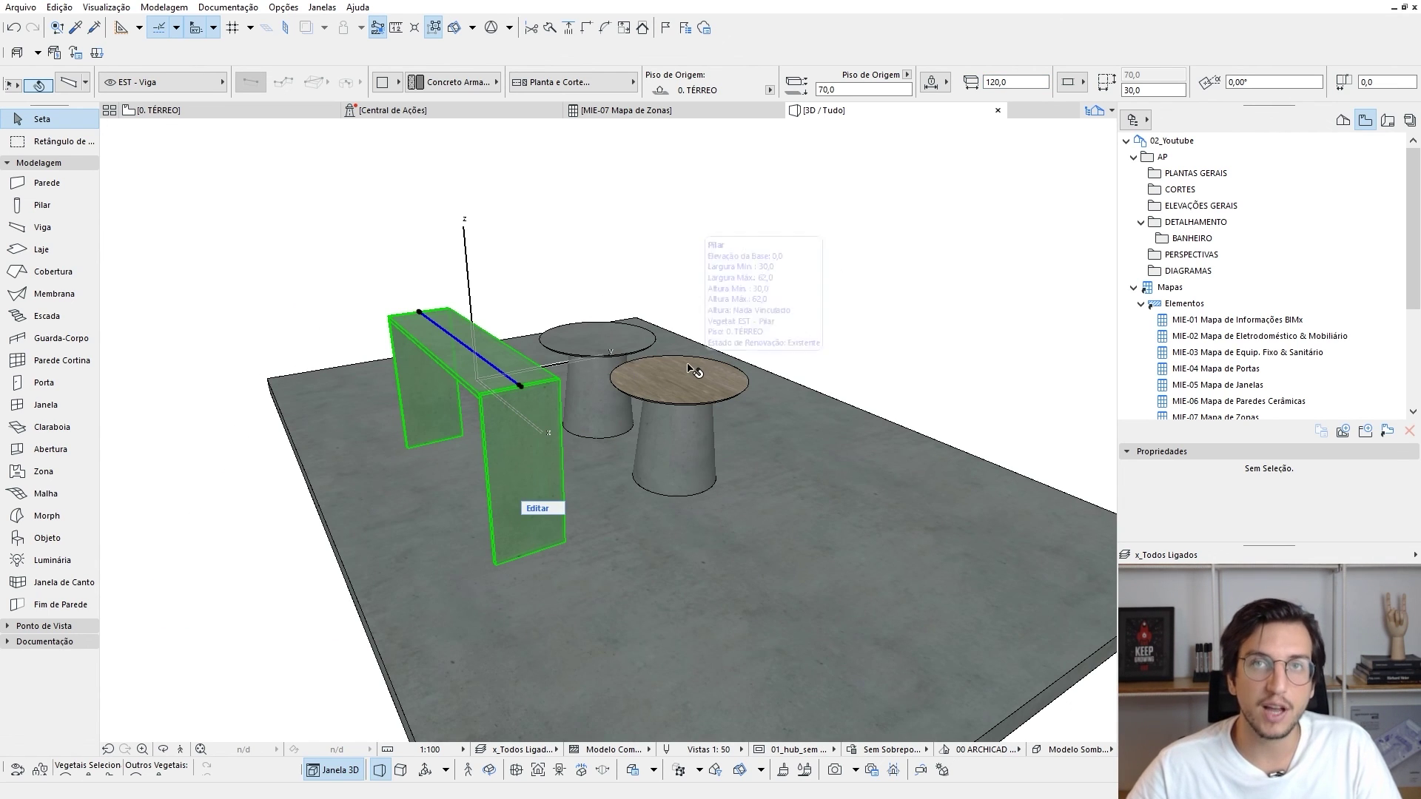
shift+middle_drag(488, 363, 512, 382)
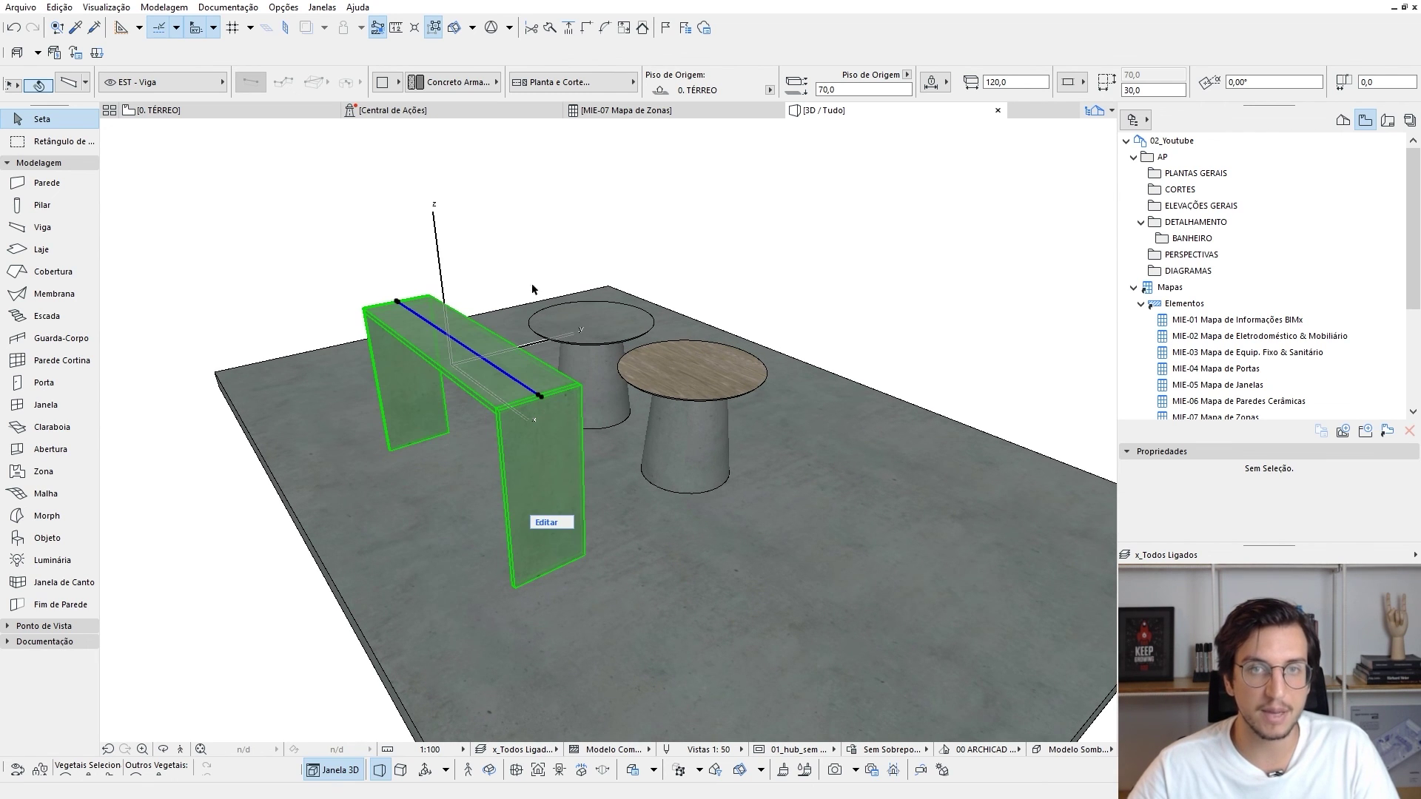
click(464, 82)
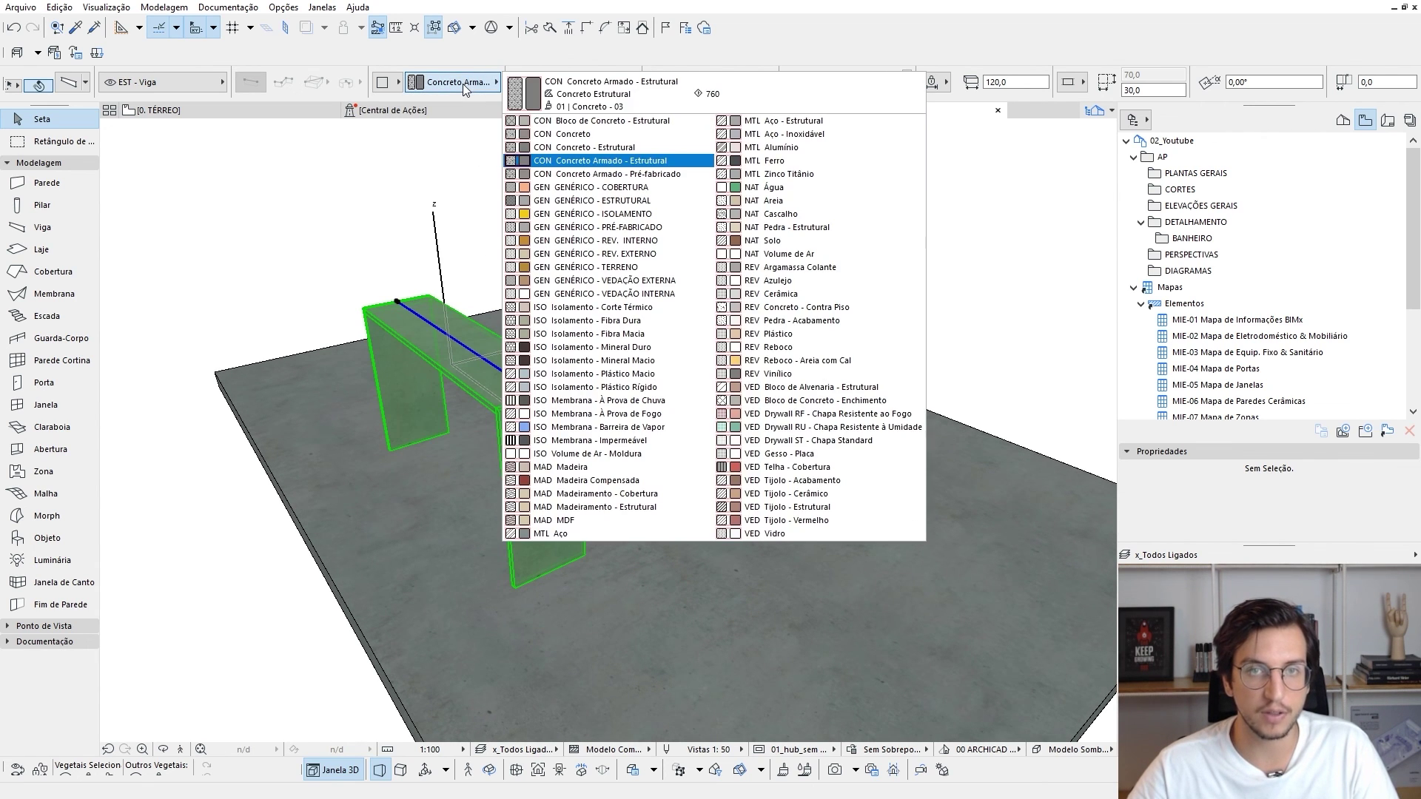
click(580, 467)
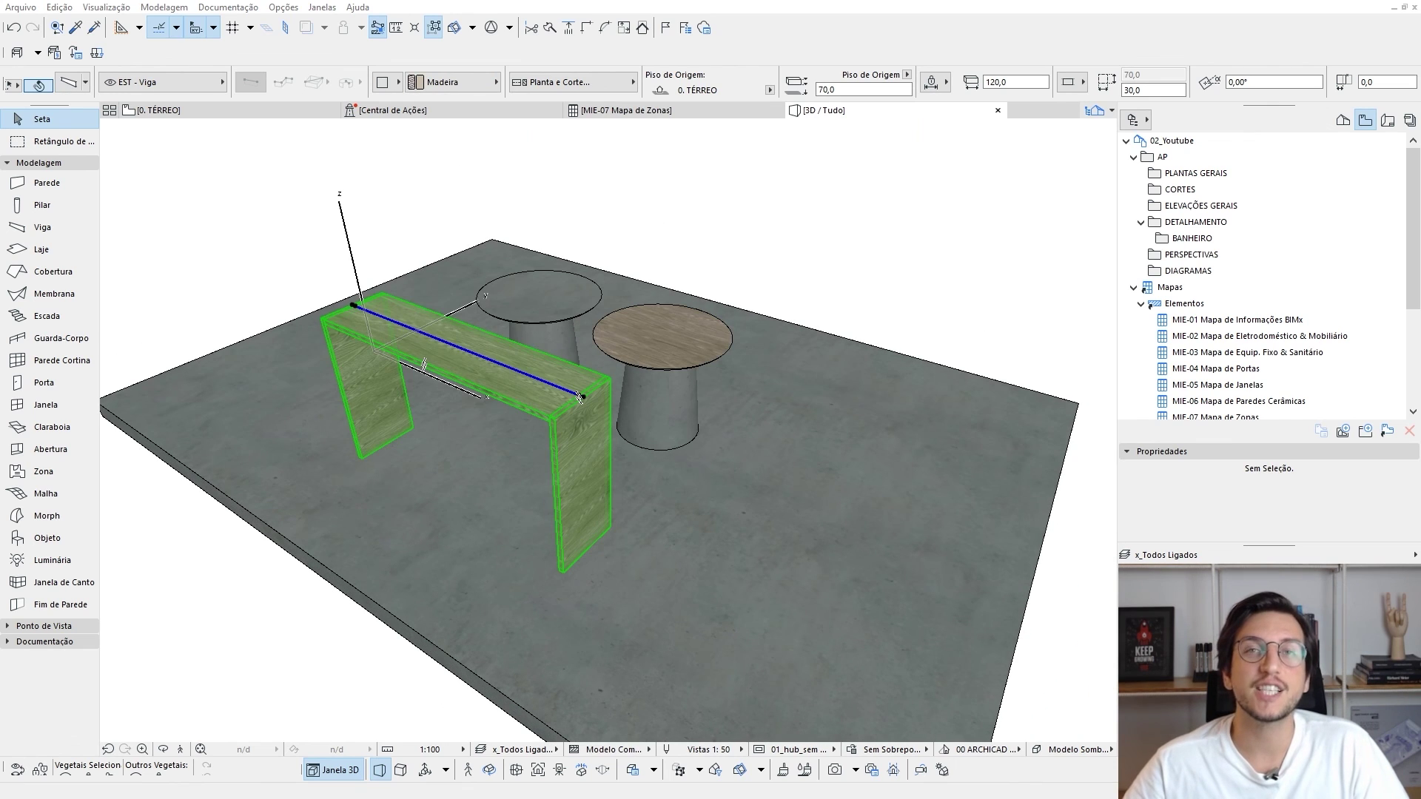